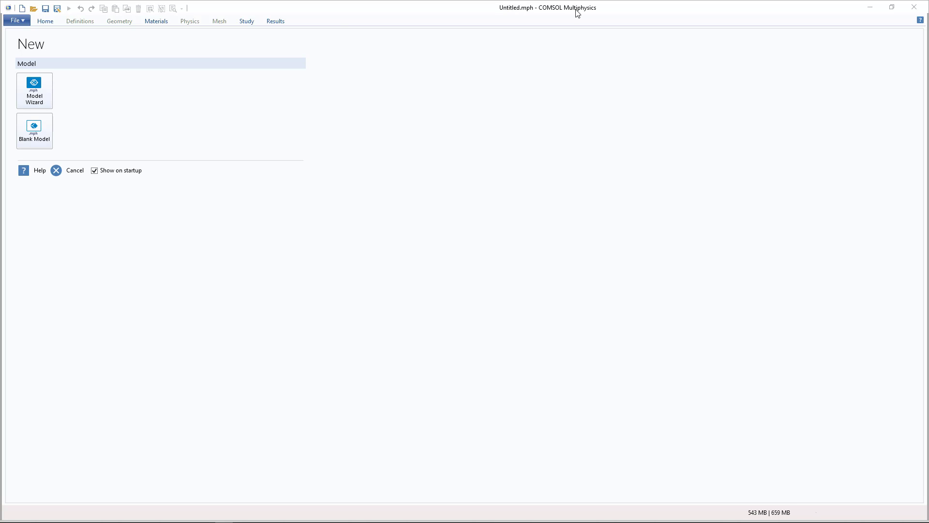
Start a 2D model with the Model Wizard and add the Laminar Flow (spf) interface from Single-Phase Flow
click(40, 97)
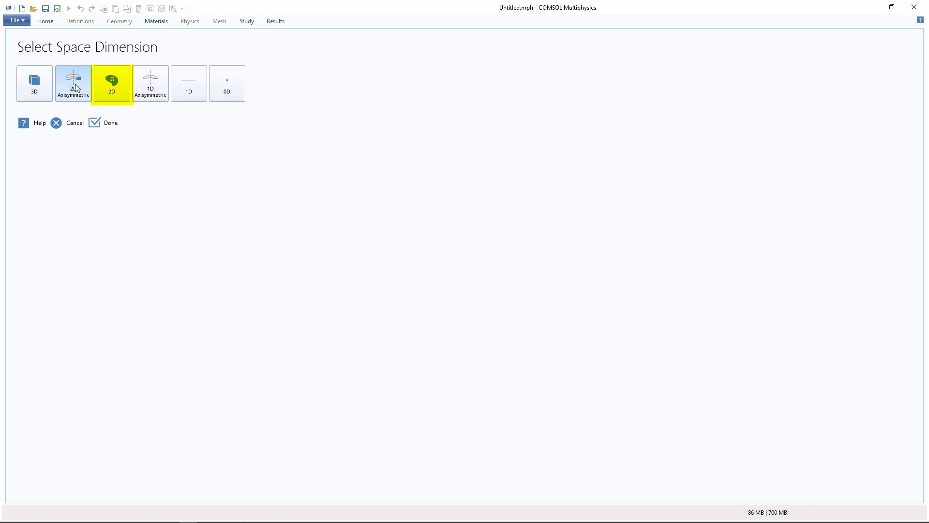
click(101, 85)
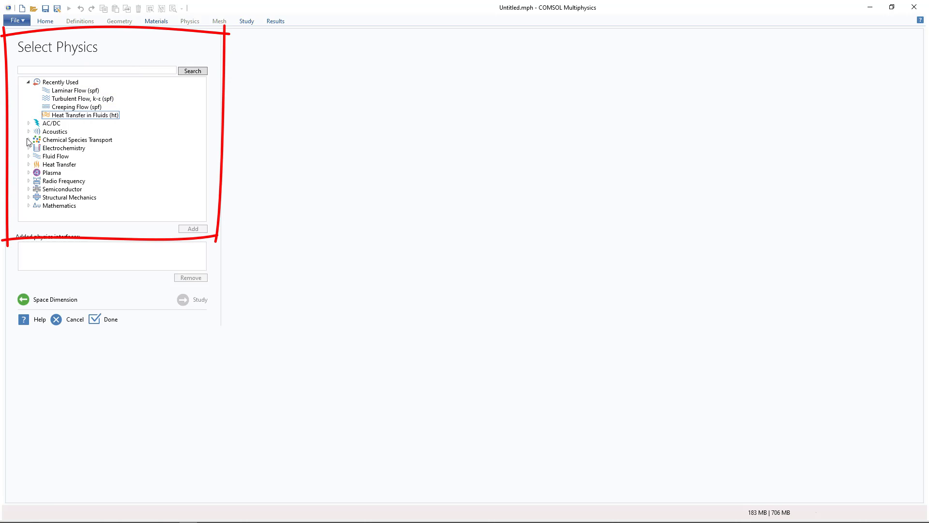
click(28, 156)
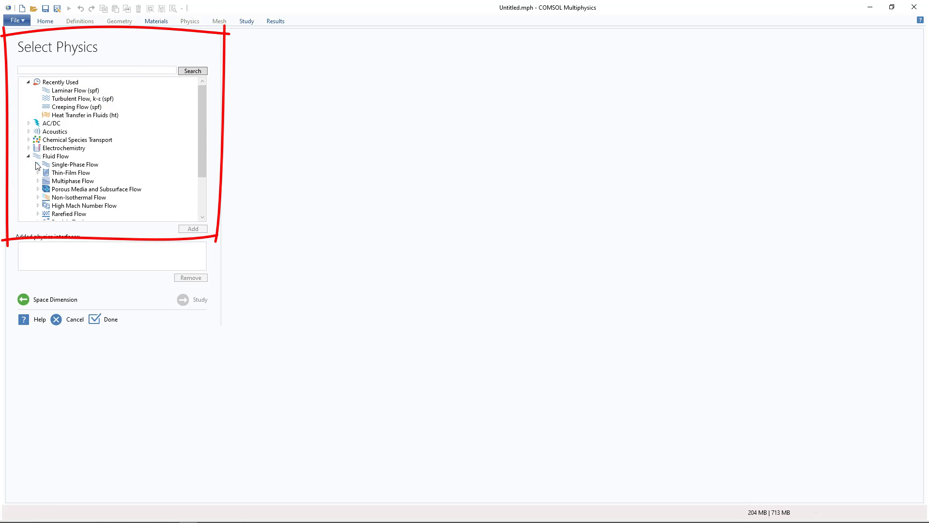
click(37, 165)
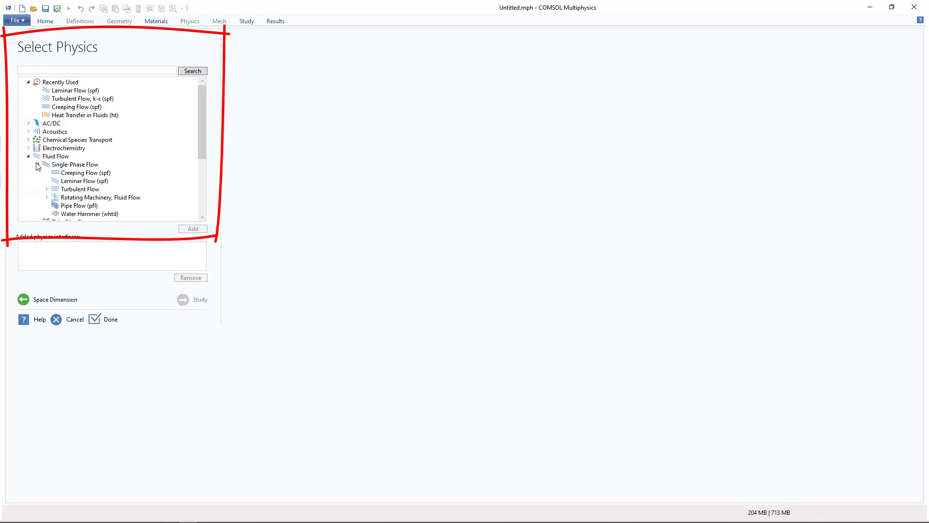
click(47, 190)
scroll(47, 192, down, 2)
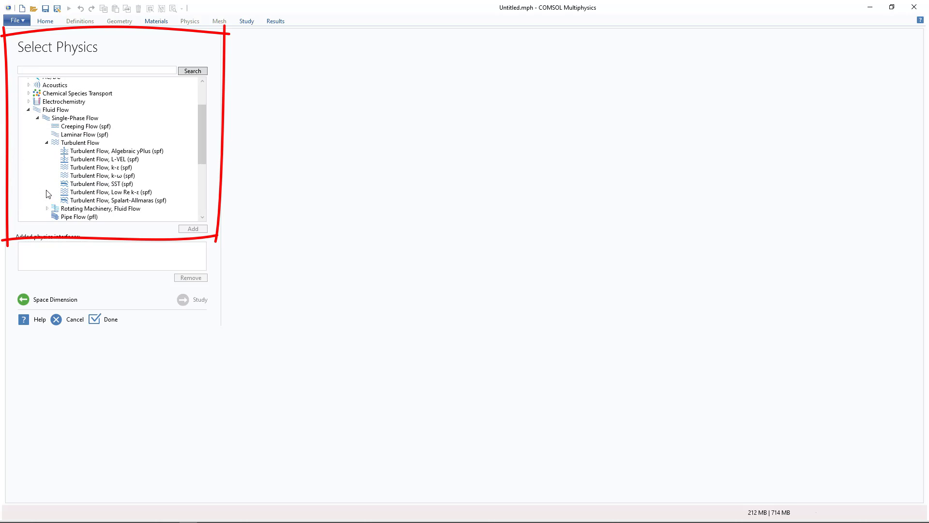
click(47, 142)
click(103, 135)
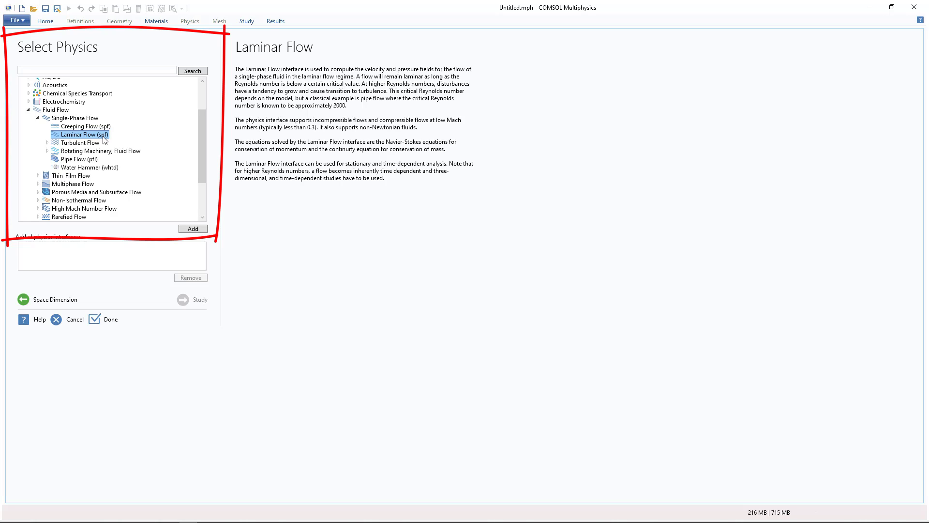
click(193, 229)
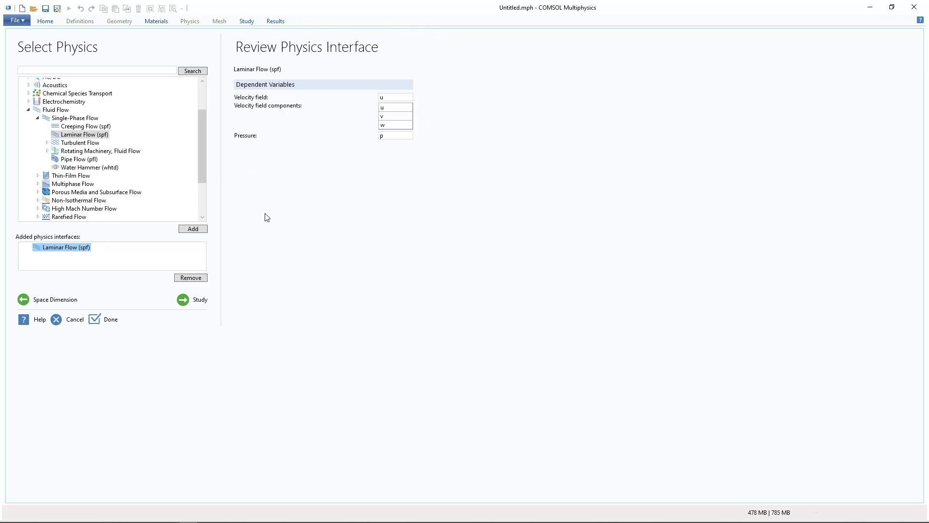
Choose a Stationary preset study and finish the model setup
click(182, 300)
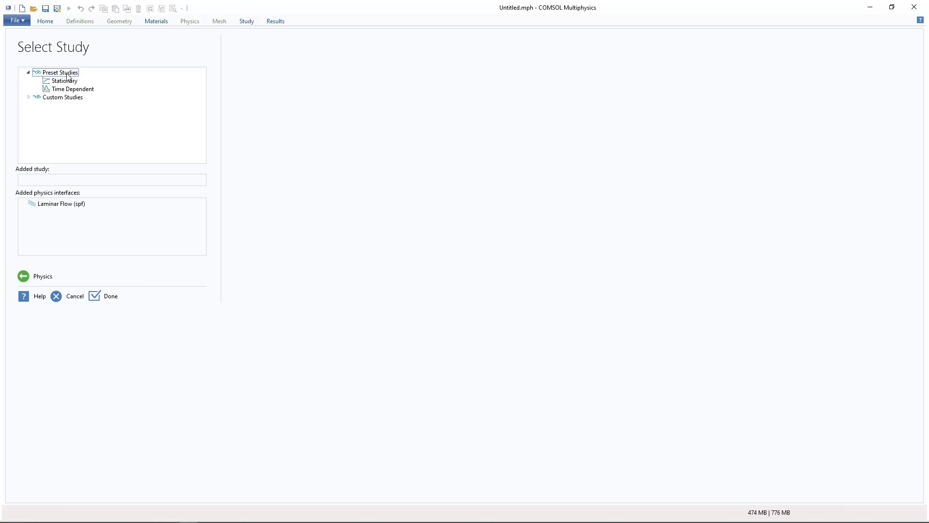
click(63, 81)
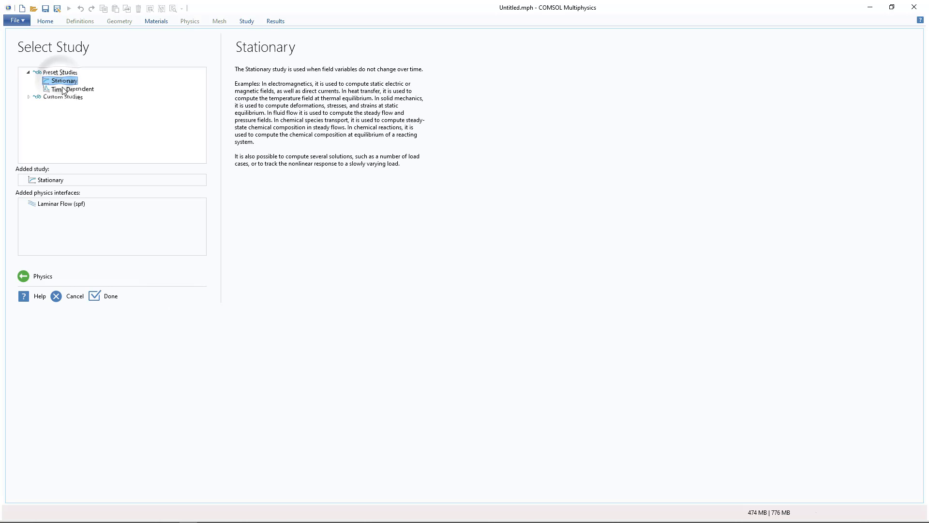
click(101, 298)
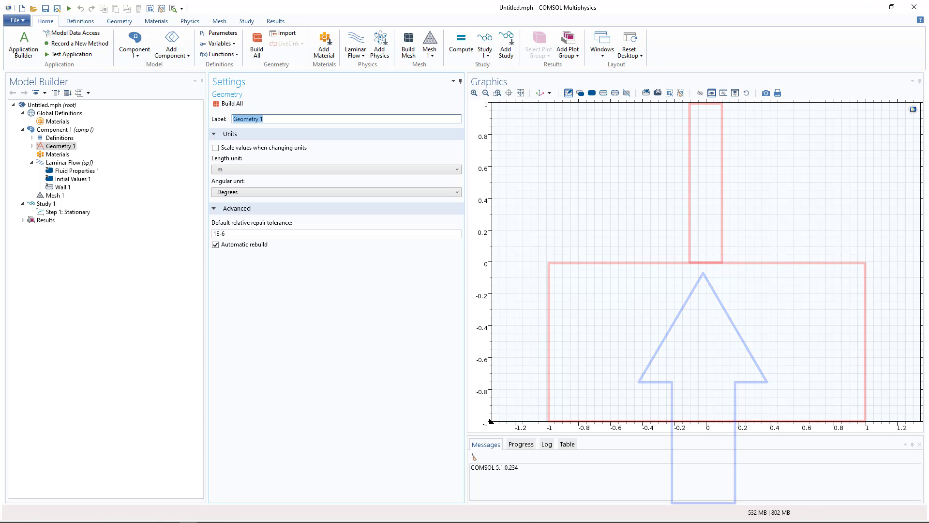
Draw a solid rectangle 2 m wide and 1 m high with its lower-left corner at (-1, -1)
key(alt+Tab)
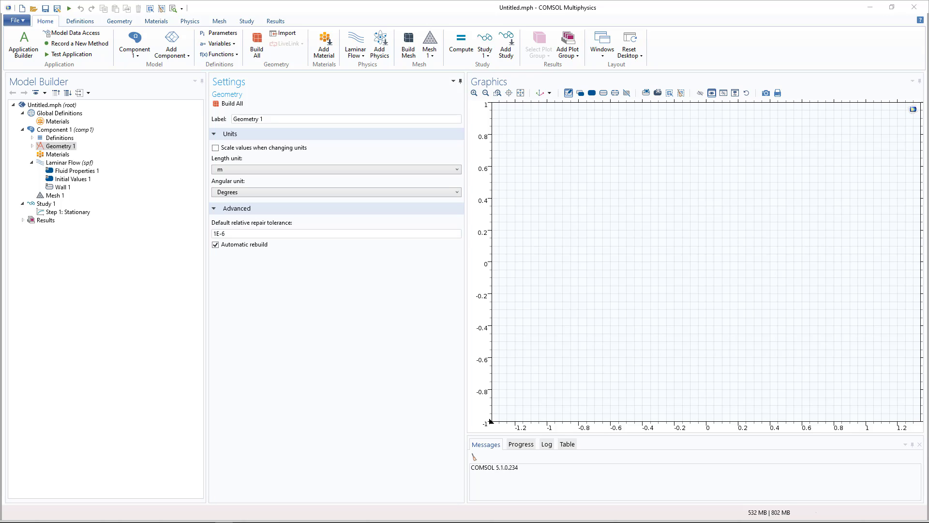
click(124, 24)
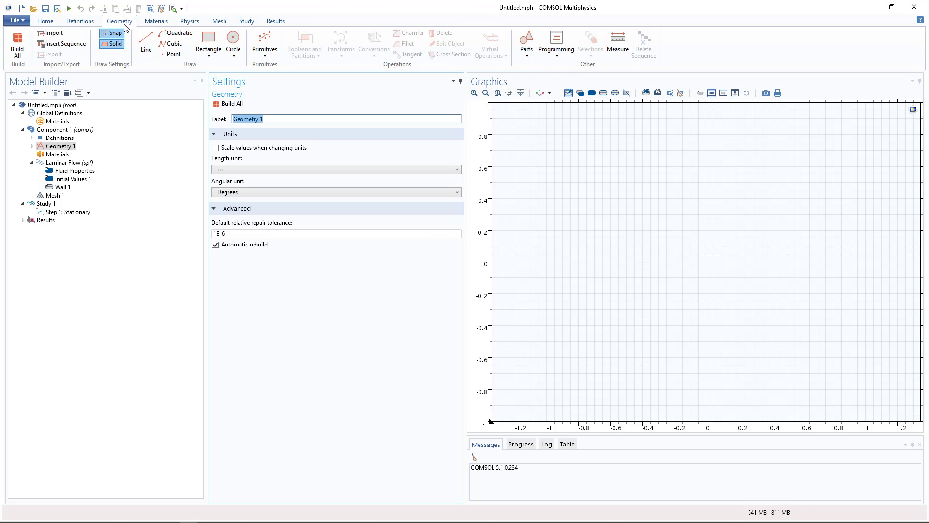
click(209, 45)
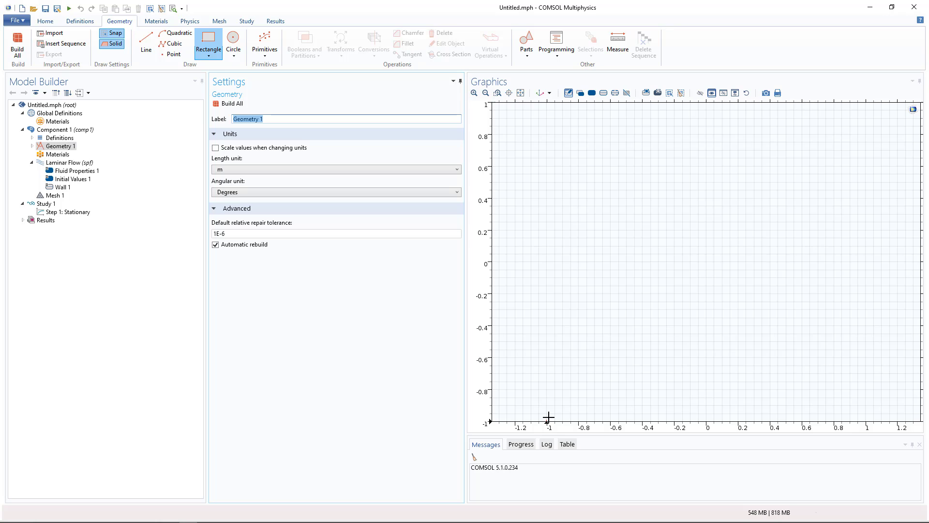
drag(548, 417, 863, 261)
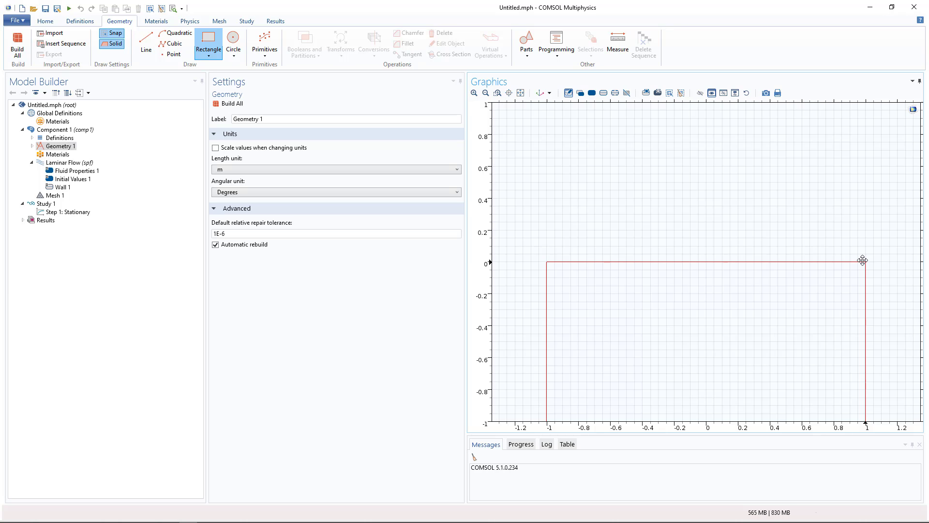
click(863, 260)
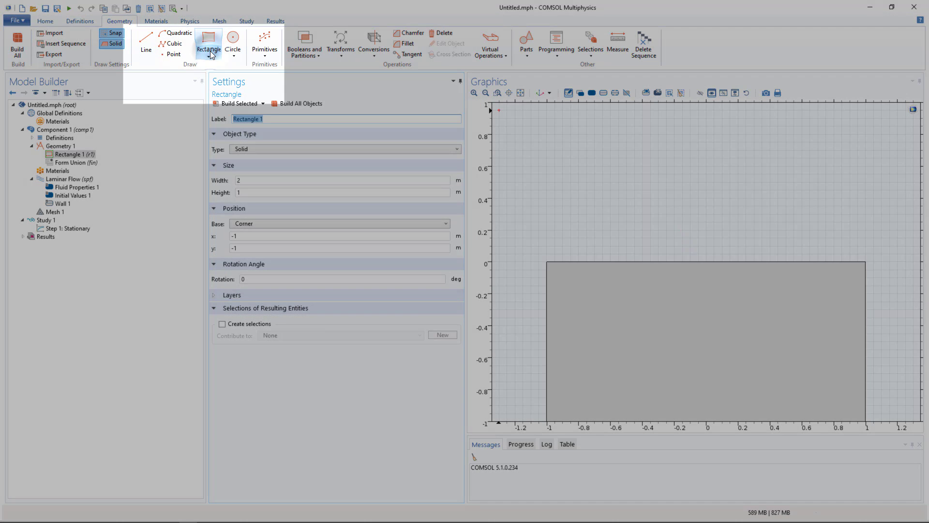
Draw a second rectangle, 0.2 m wide and 1 m high, with its lower-left corner at (-0.1, 0), and review the first rectangle's settings
click(210, 52)
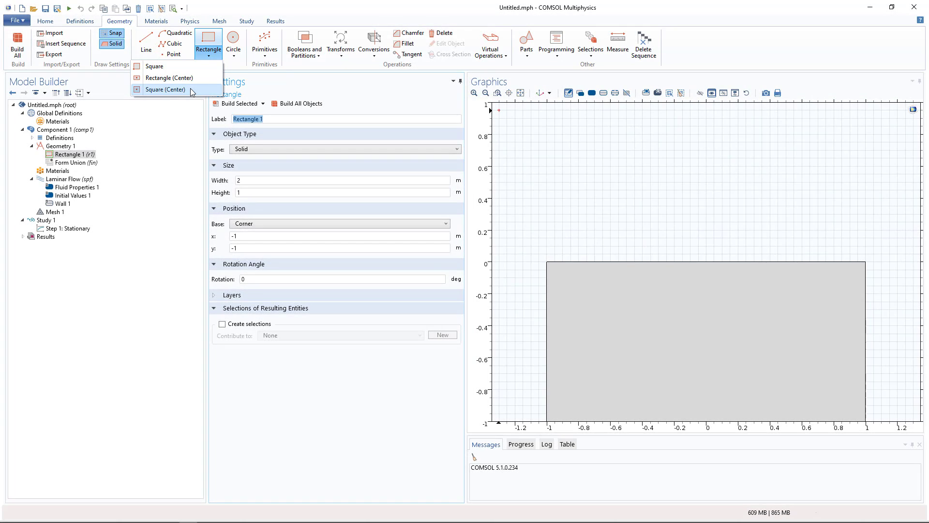
click(210, 29)
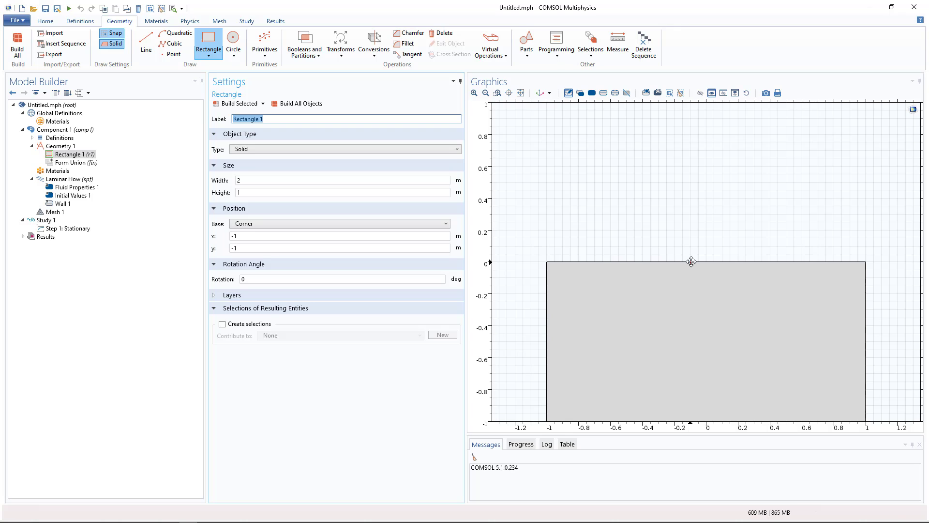
mouse_move(691, 262)
mouse_down()
mouse_move(719, 201)
mouse_move(724, 102)
mouse_move(738, 102)
mouse_up()
drag(727, 103, 722, 103)
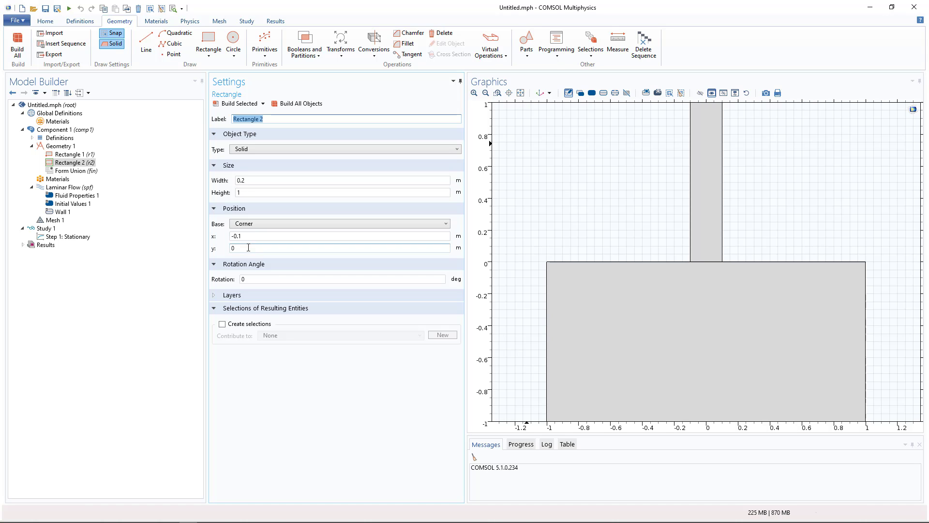
click(71, 153)
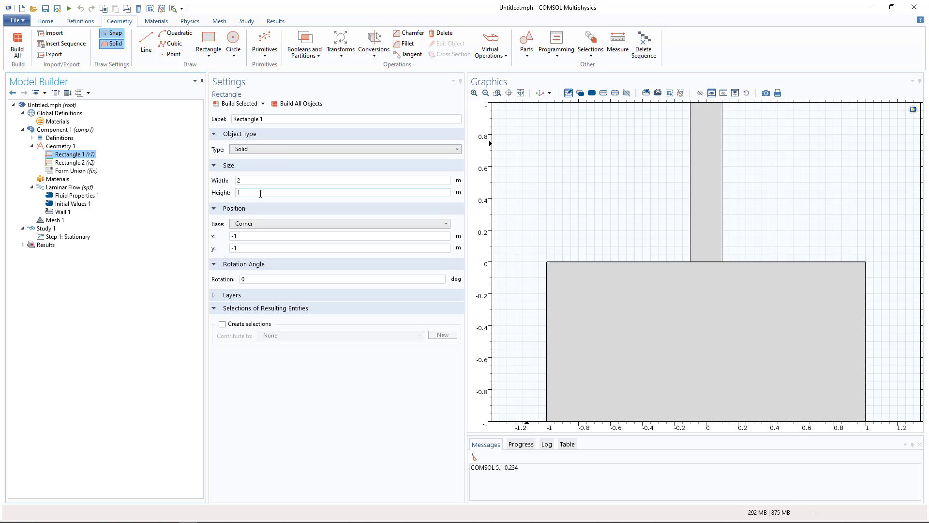
Unite the narrow and wide rectangles without keeping interior boundaries, and build all geometry objects
click(305, 52)
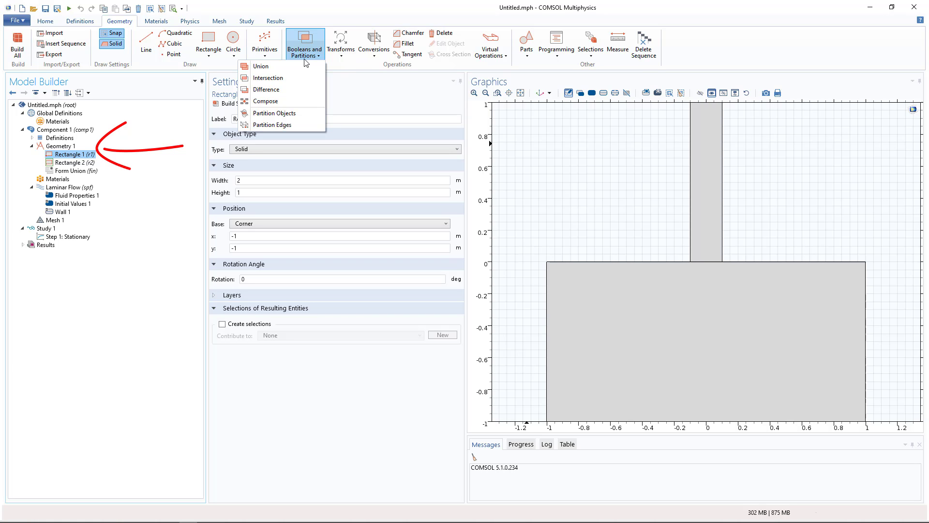
click(295, 66)
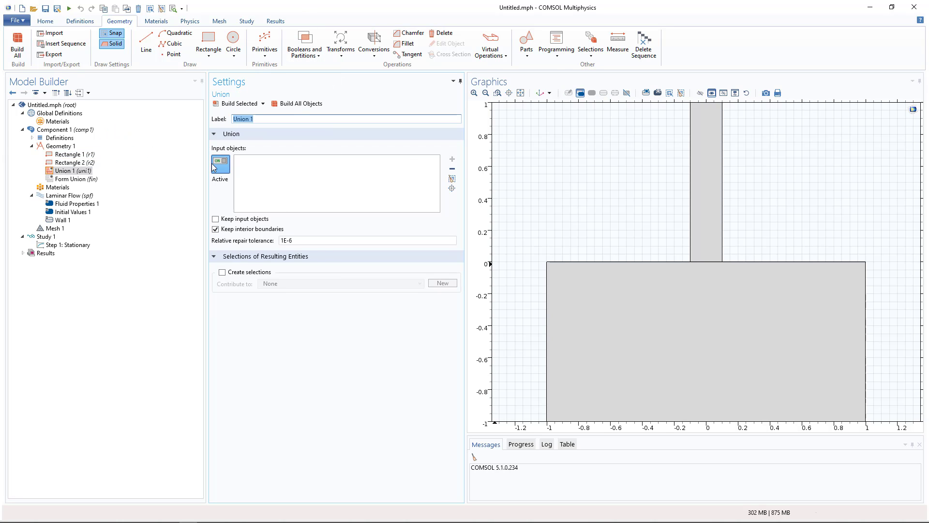
click(695, 207)
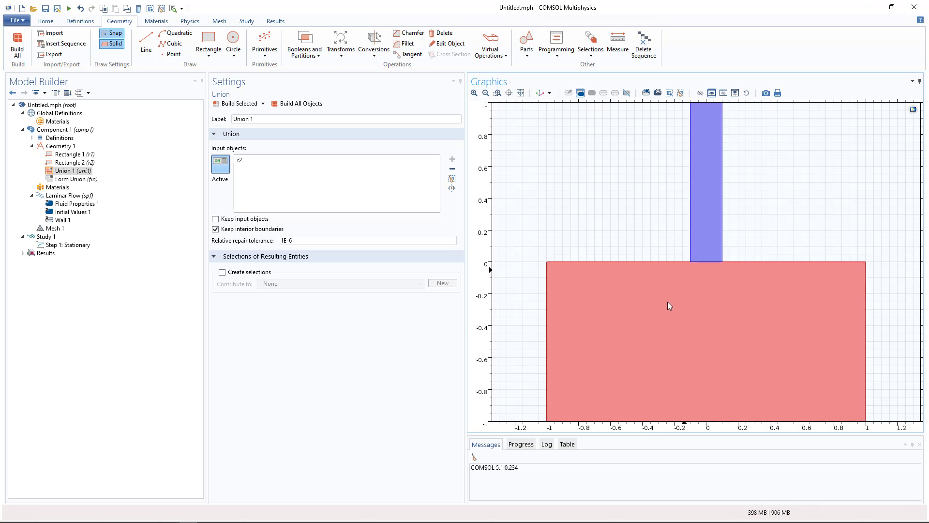
click(670, 305)
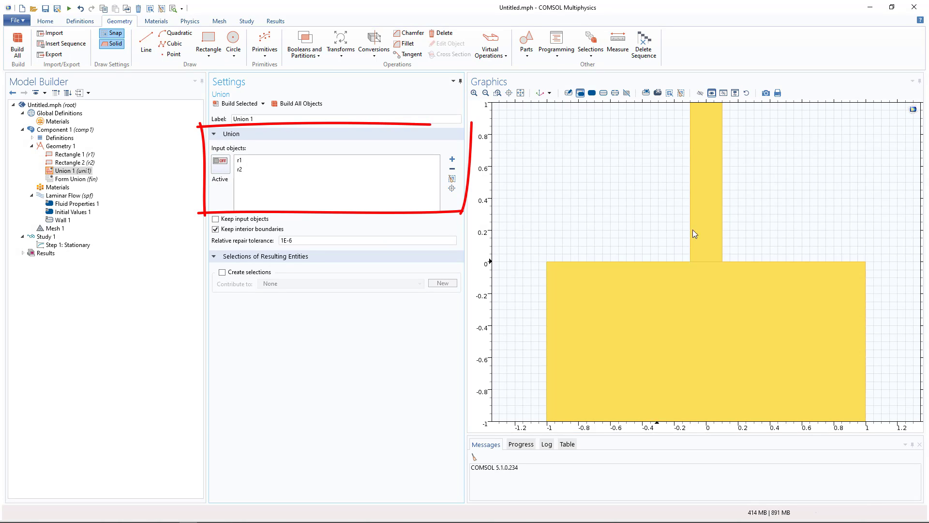
click(246, 230)
click(290, 104)
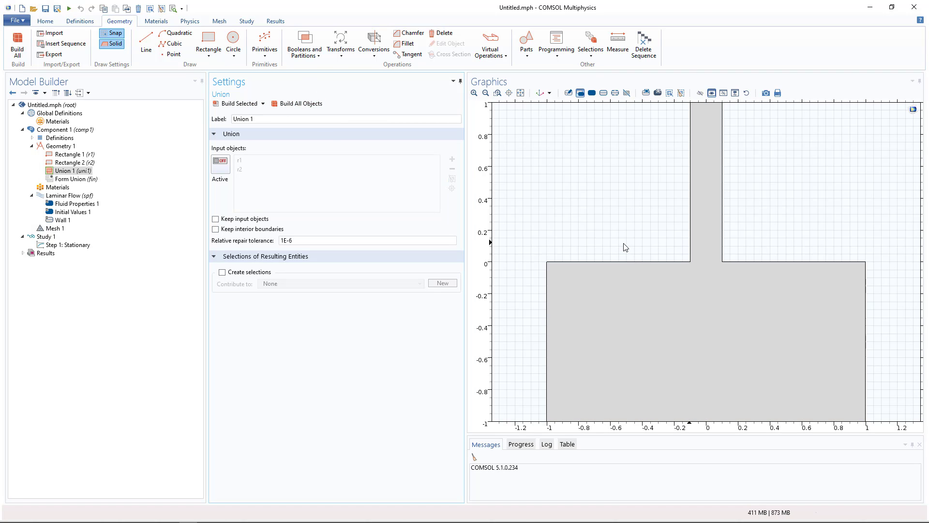
click(638, 308)
click(674, 287)
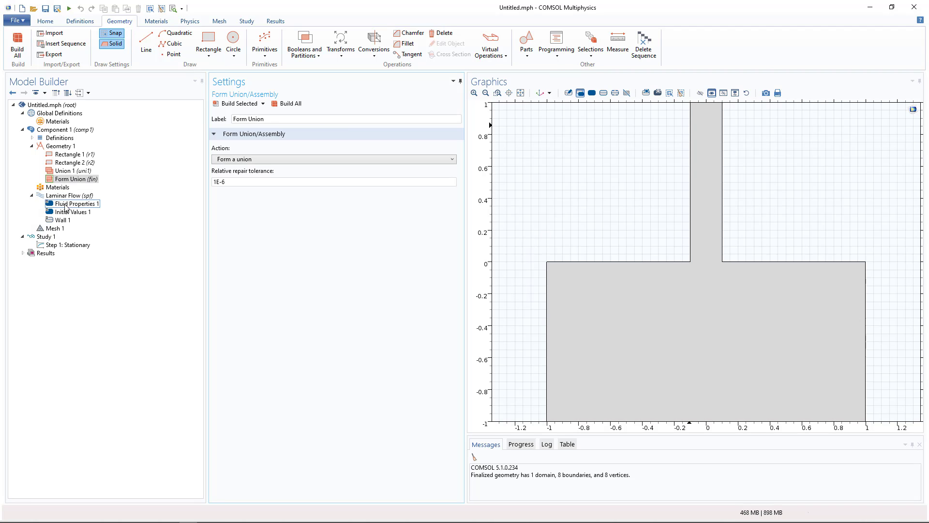
Create a global parameter table and add the parameter names v0 and p0
right_click(49, 114)
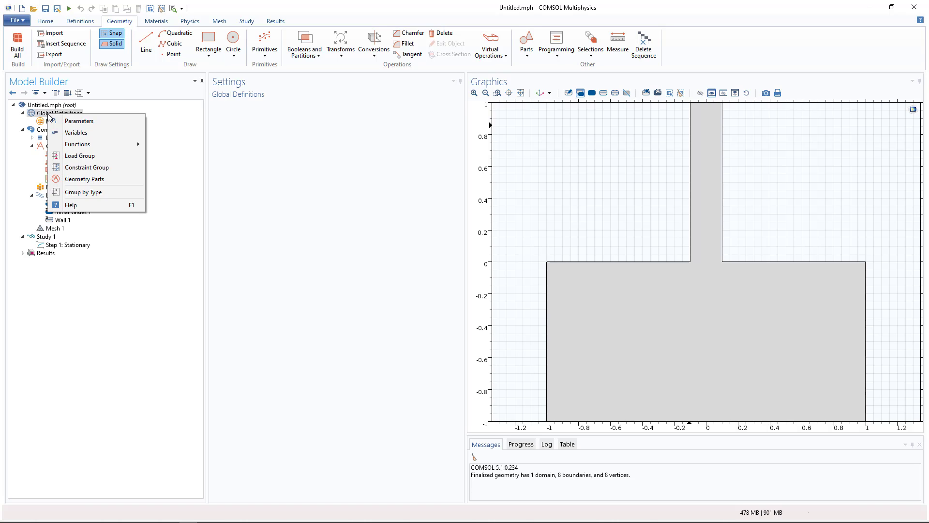
click(77, 121)
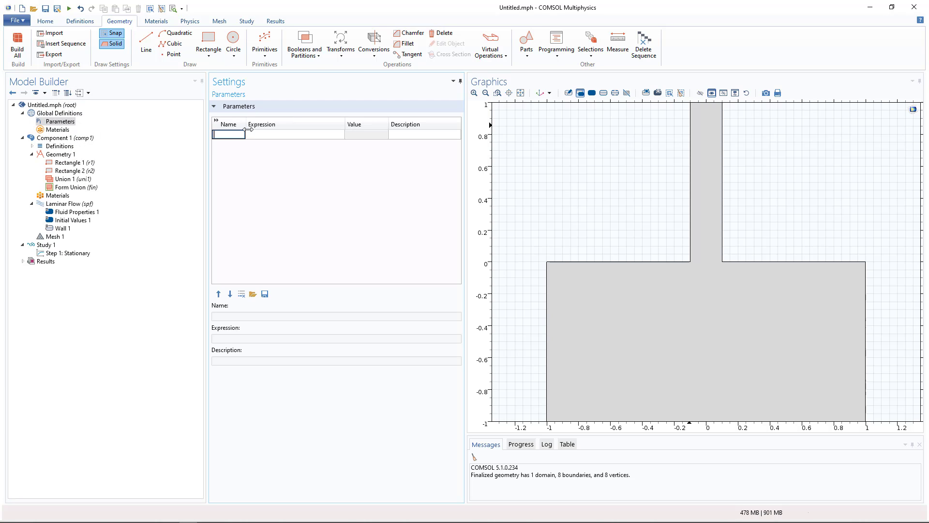
text(v0)
key(Return)
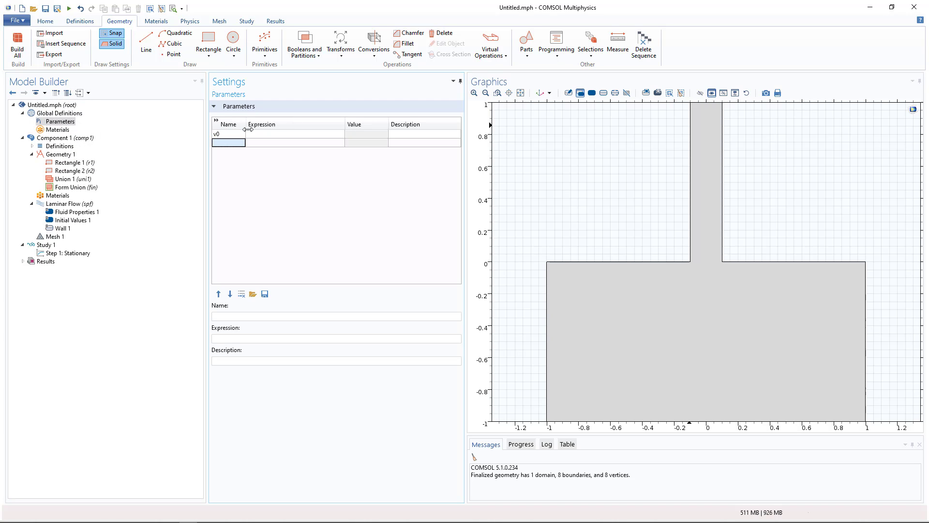
text(p0)
key(Return)
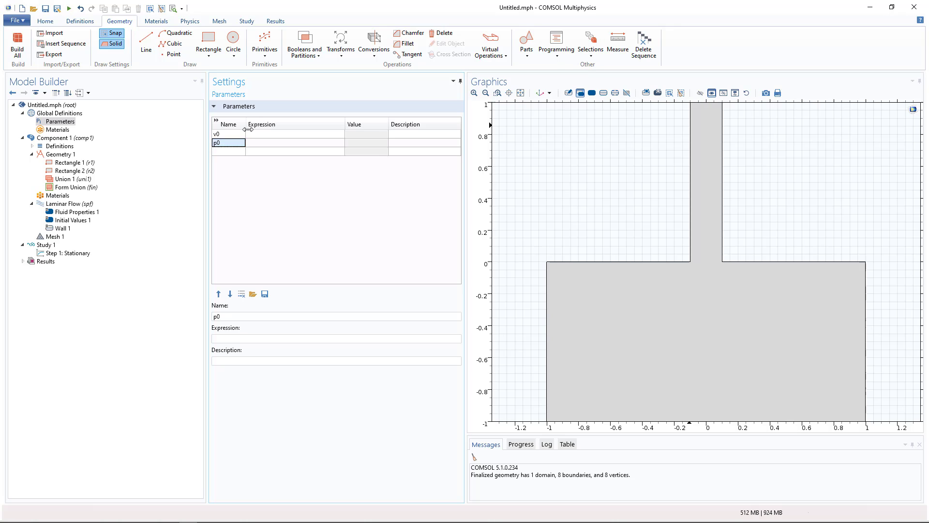
Set the expression of parameter v0 to 0.001[mm/s] and describe it as "inlet v"
click(248, 130)
text(0)
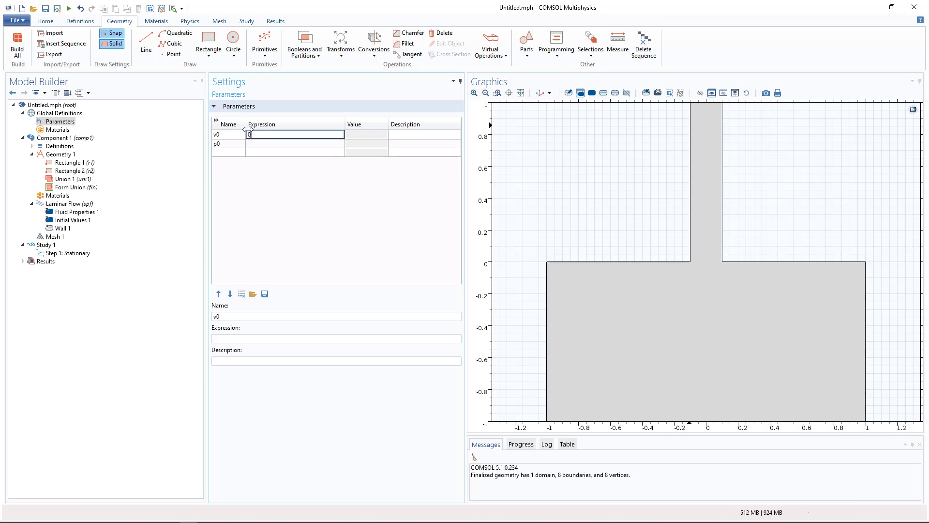
text(.001[mm/s])
key(Return)
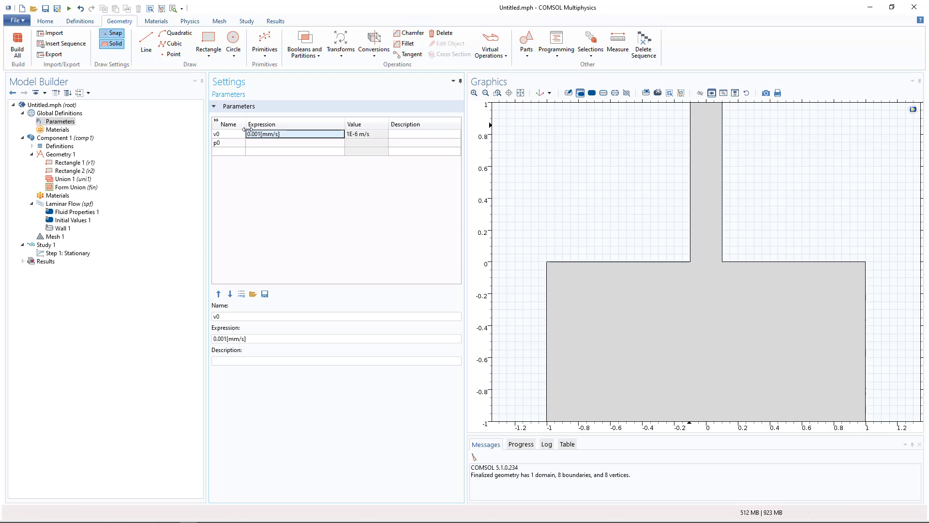
click(435, 135)
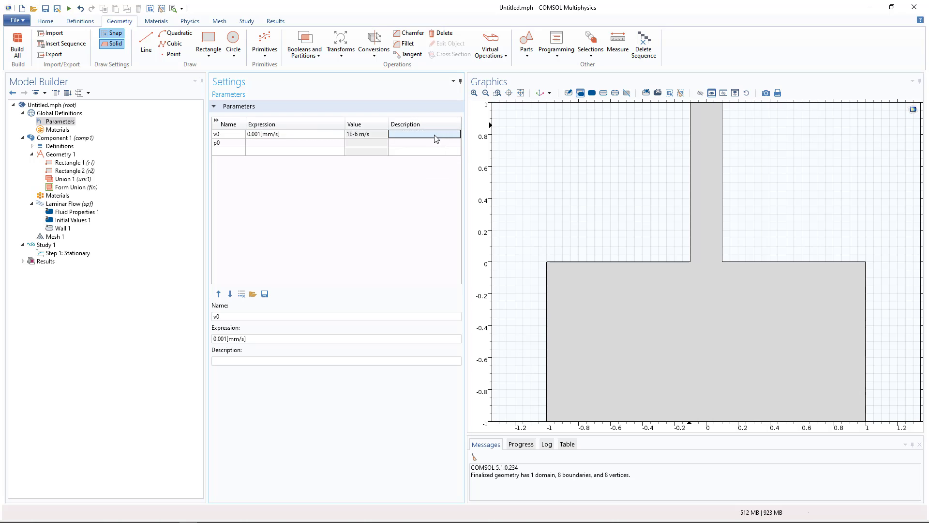
text(inlet v)
Set the expression of parameter p0 to 101325[Pa]
click(257, 143)
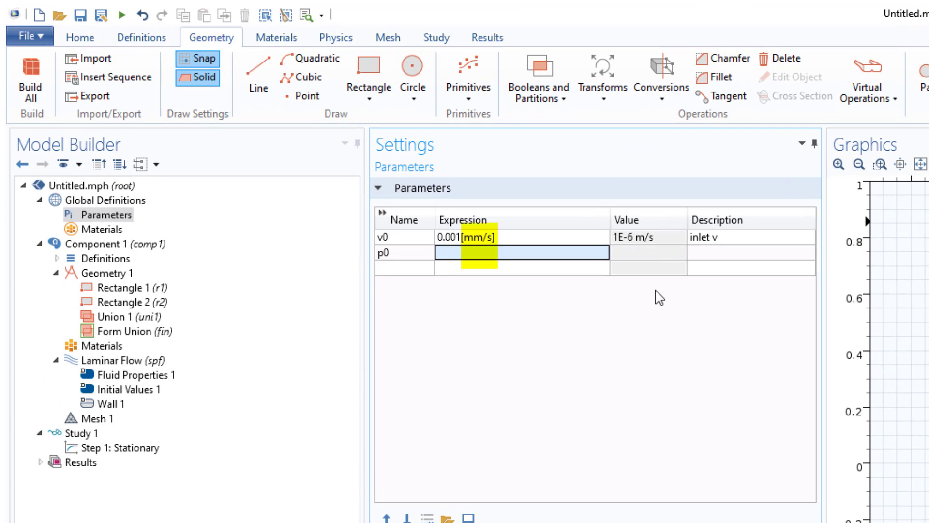
text(10132)
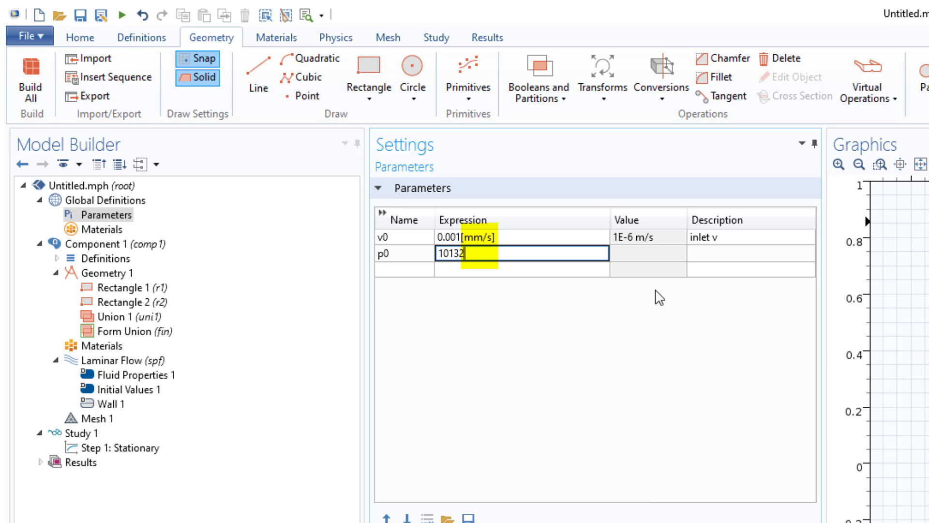
text(5[Pa])
key(Return)
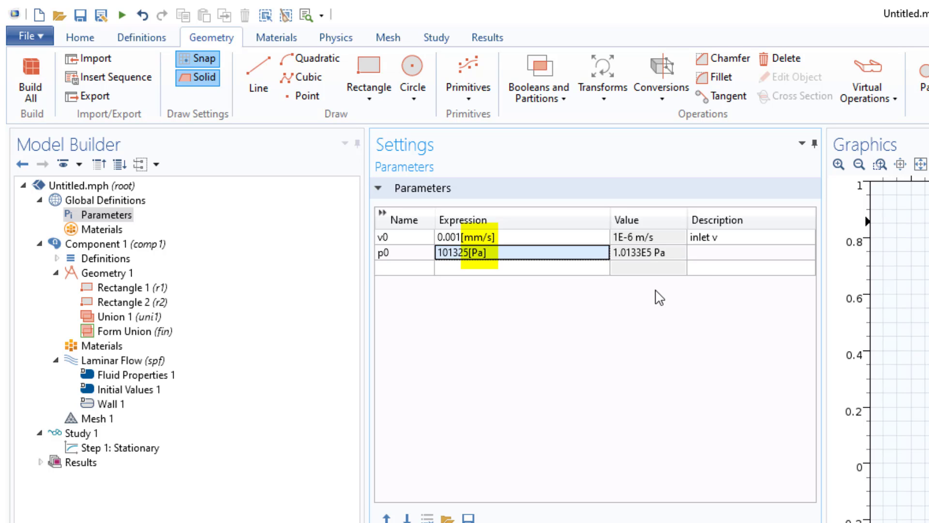
Describe parameter p0 as "outlet P"
click(728, 253)
text(i)
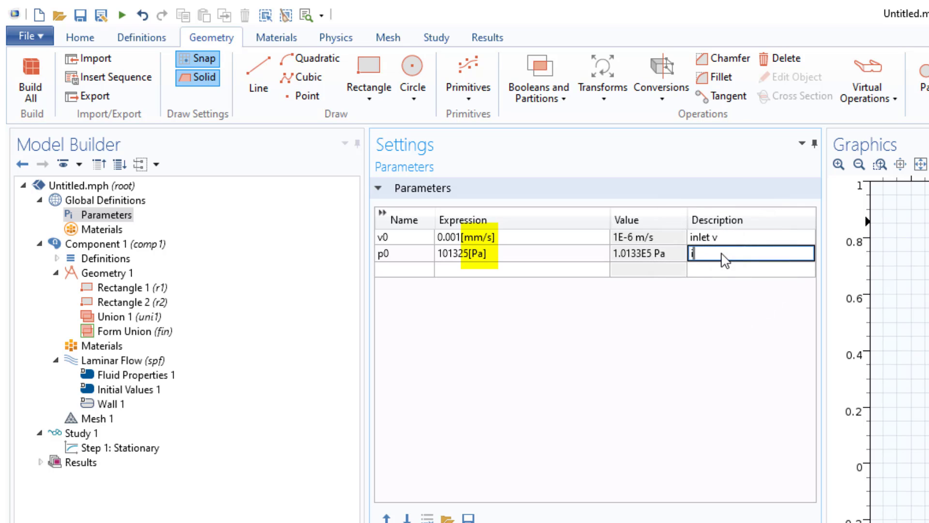
text(outlet P)
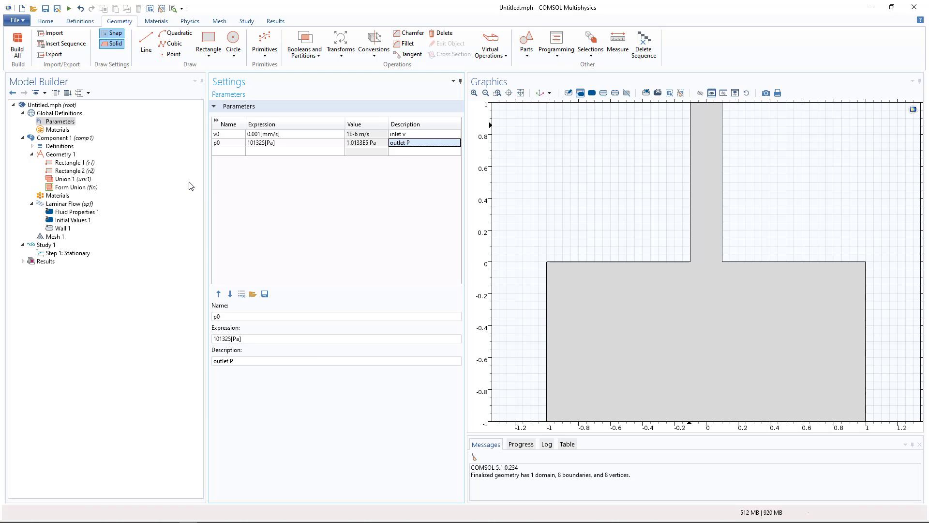
Set the Laminar Flow initial values to a y-velocity of v0 and a pressure of p0
click(72, 220)
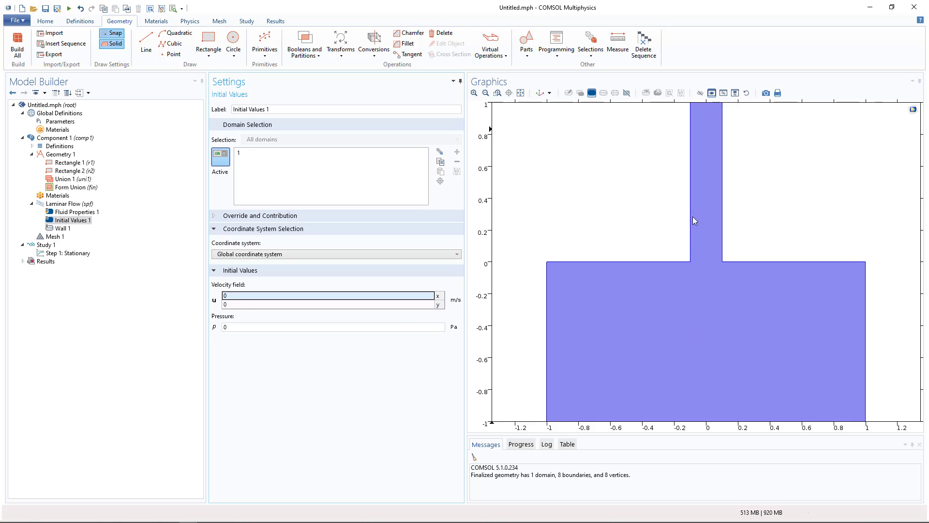
click(225, 305)
text(v)
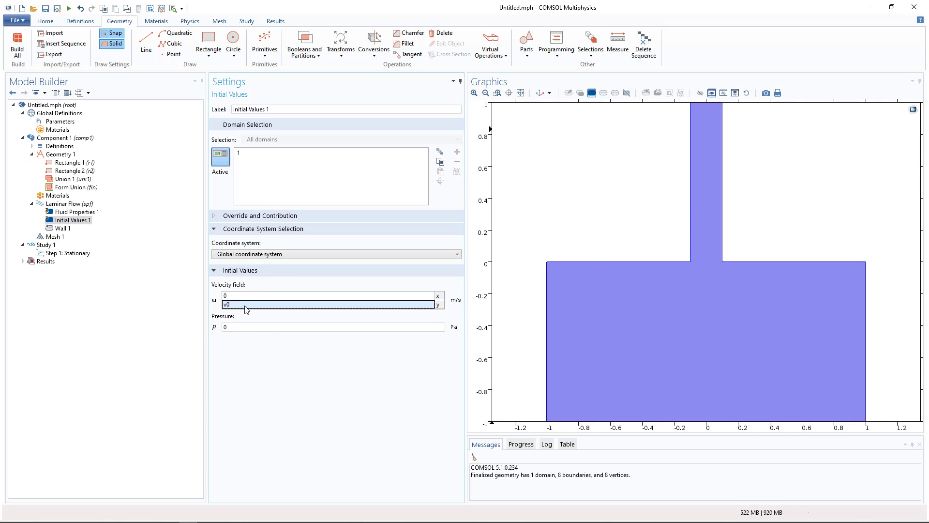
click(240, 326)
key(Home)
text(p)
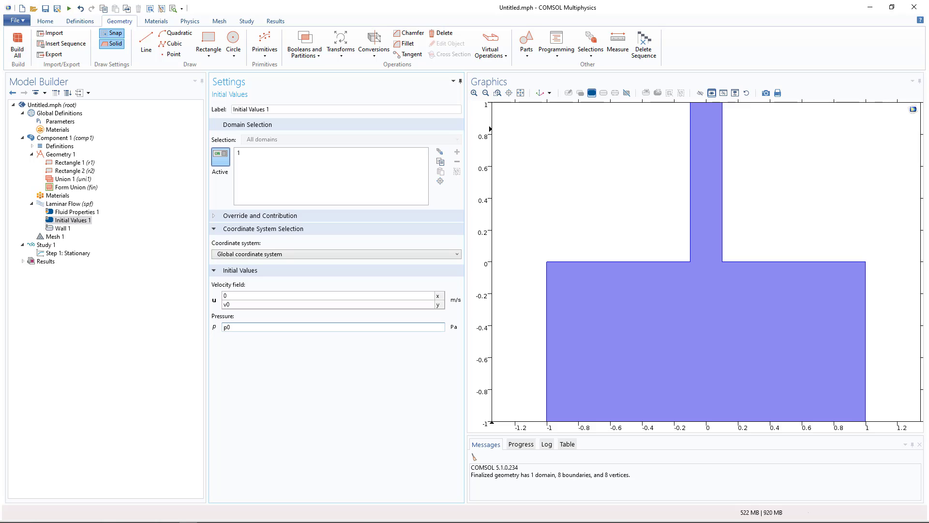
Change the expression of global parameter v0 to 0.0011[mm/s]
click(62, 122)
double_click(254, 134)
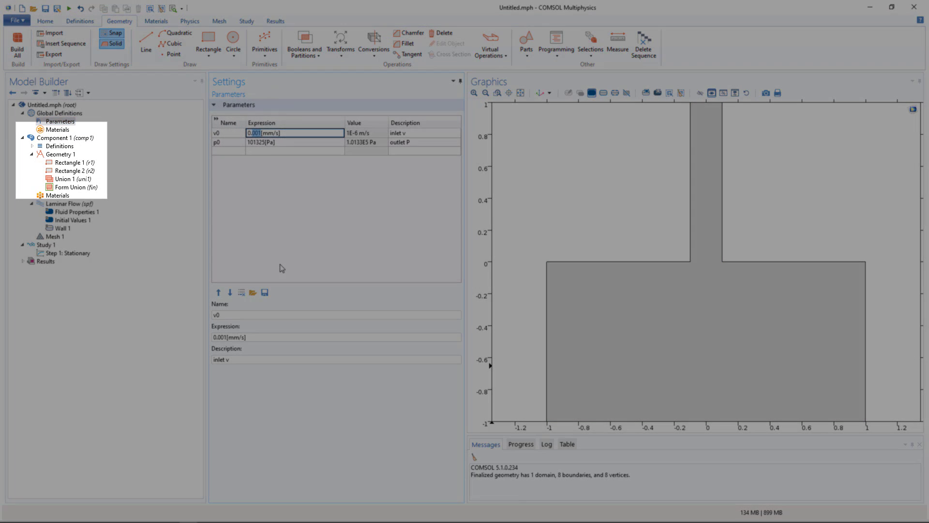
key(Right)
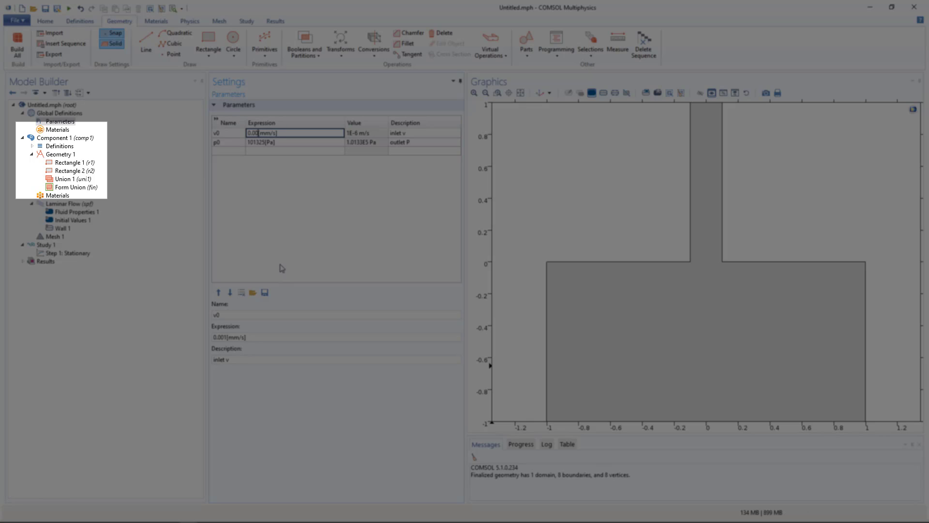
text(11)
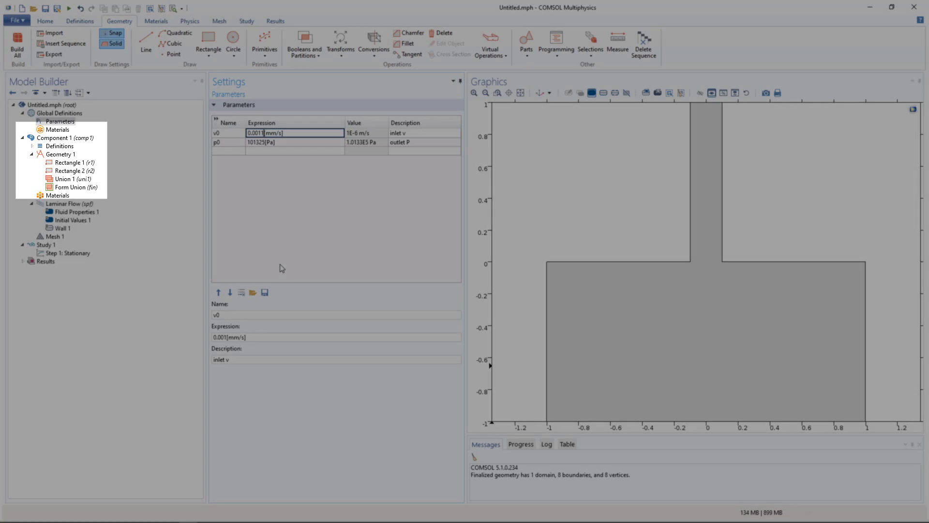
click(281, 266)
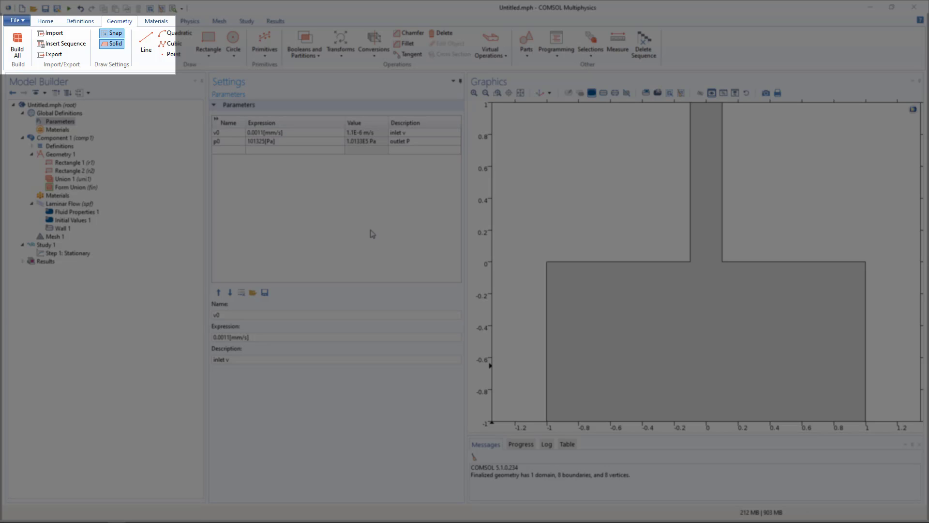
Start adding a material to Component 1 and browse the Simple Oxides category of the Material Library for water
click(57, 130)
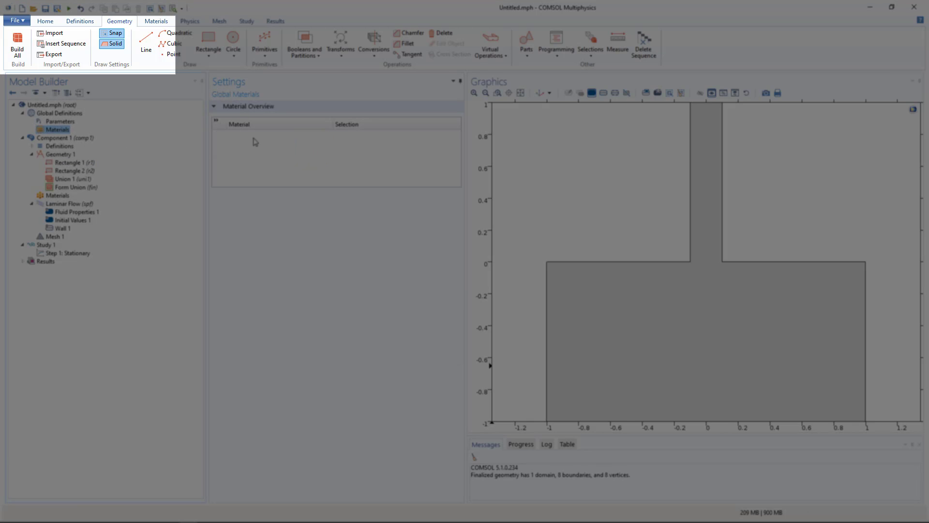
click(61, 195)
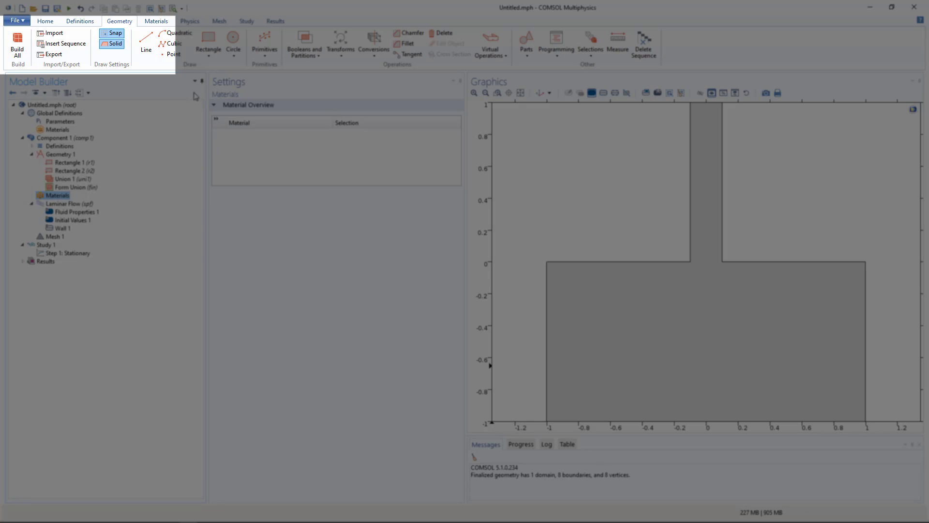
click(164, 21)
click(19, 45)
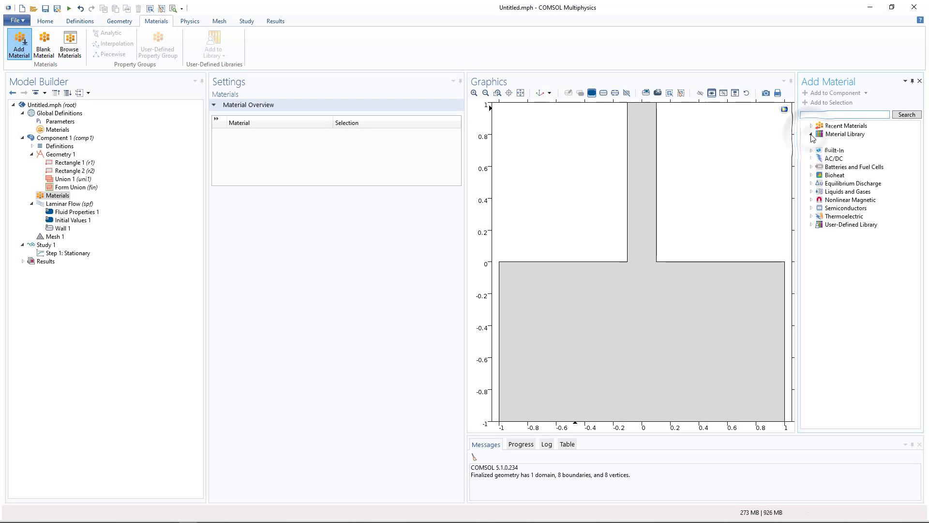
click(812, 134)
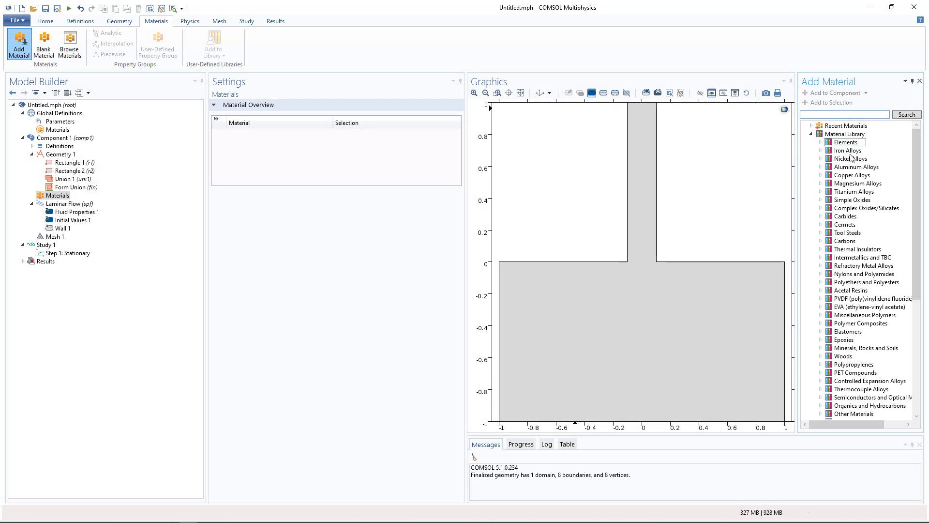
click(820, 199)
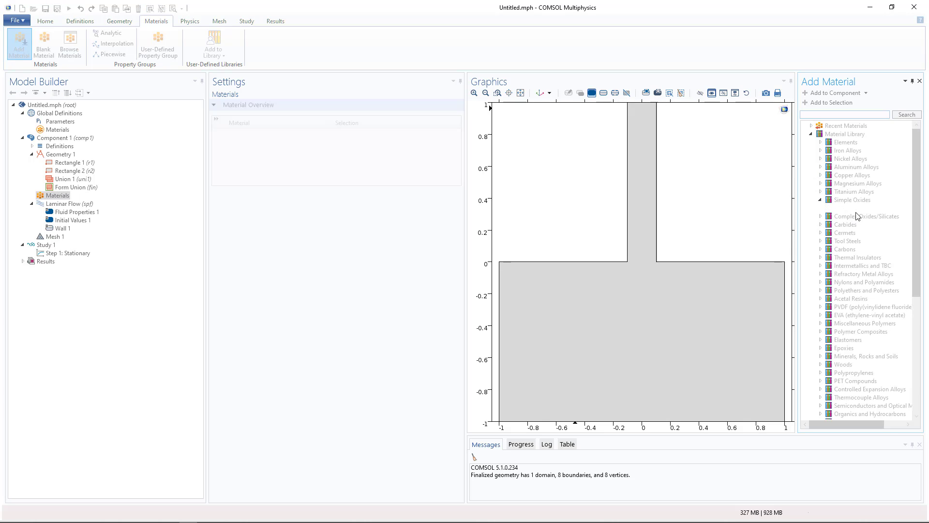
scroll(865, 286, down, 4)
scroll(866, 286, down, 2)
scroll(864, 288, down, 2)
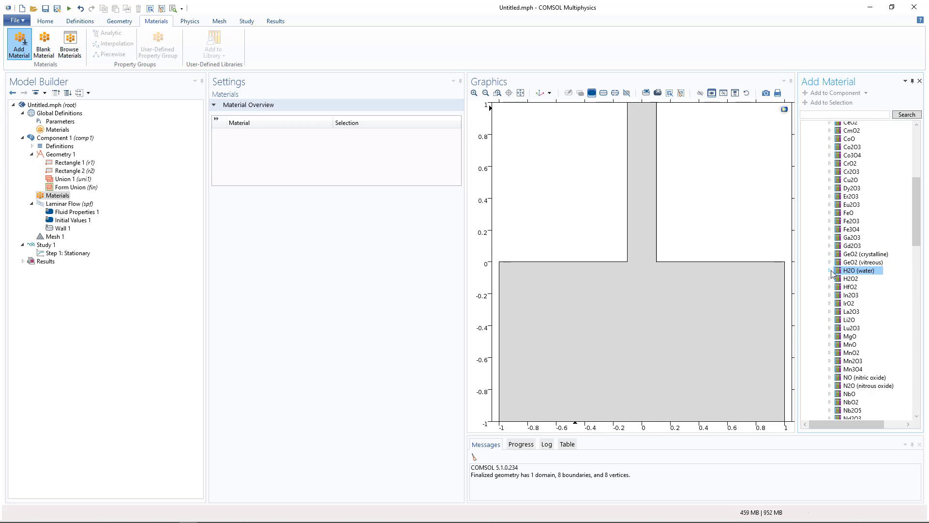
Expand the H2O (water) entries and add H2O (water) [liquid] to the component
double_click(859, 270)
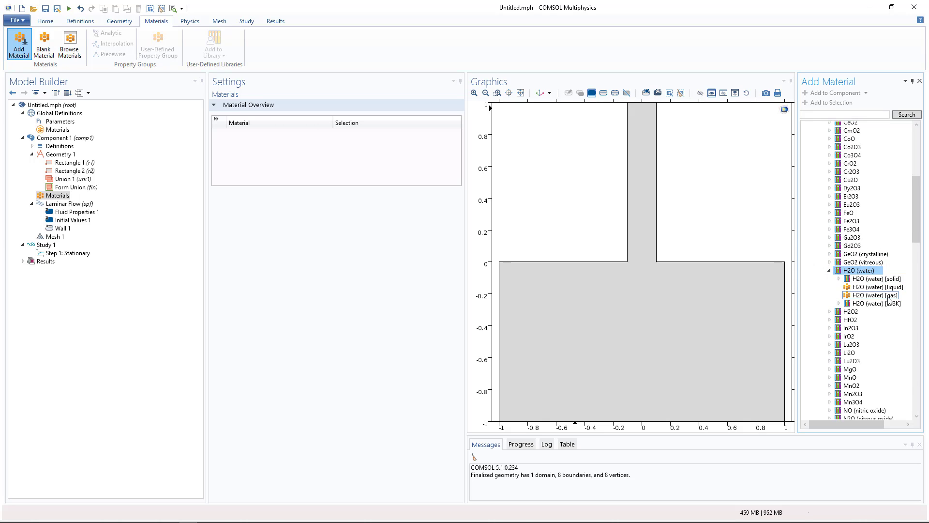
click(839, 279)
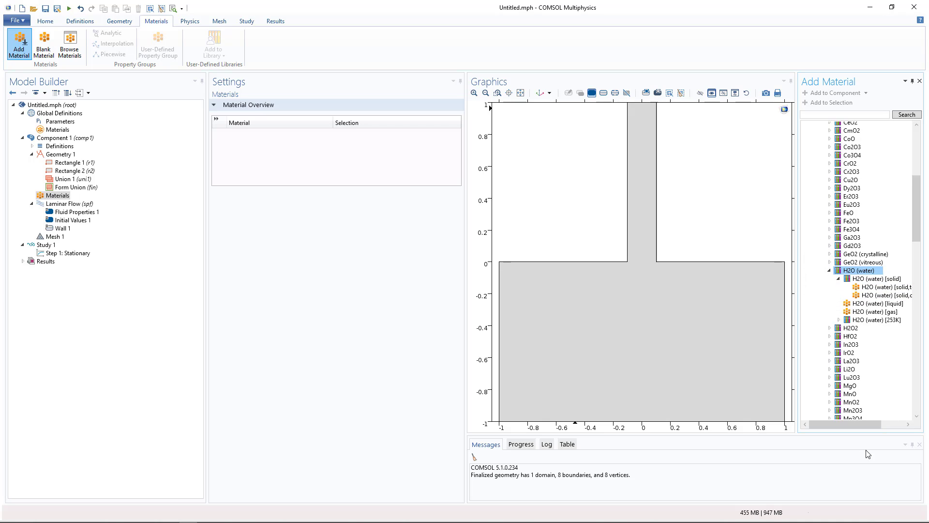
mouse_move(881, 424)
mouse_down()
mouse_move(904, 428)
mouse_move(893, 426)
mouse_up()
click(815, 320)
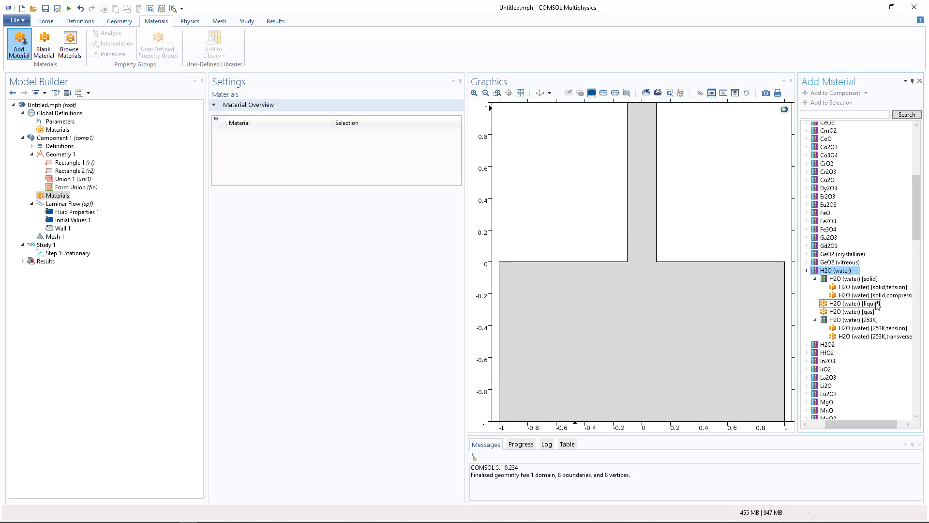
click(855, 304)
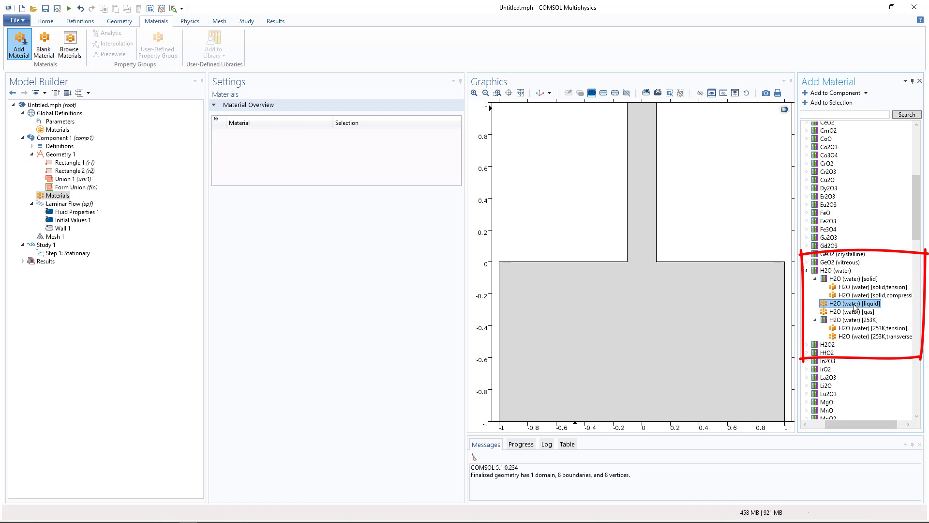
click(854, 307)
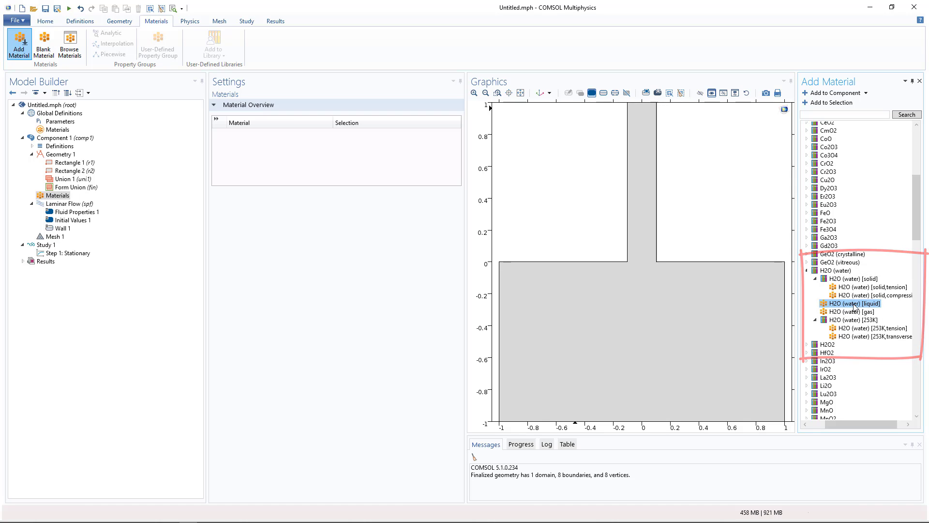
double_click(854, 304)
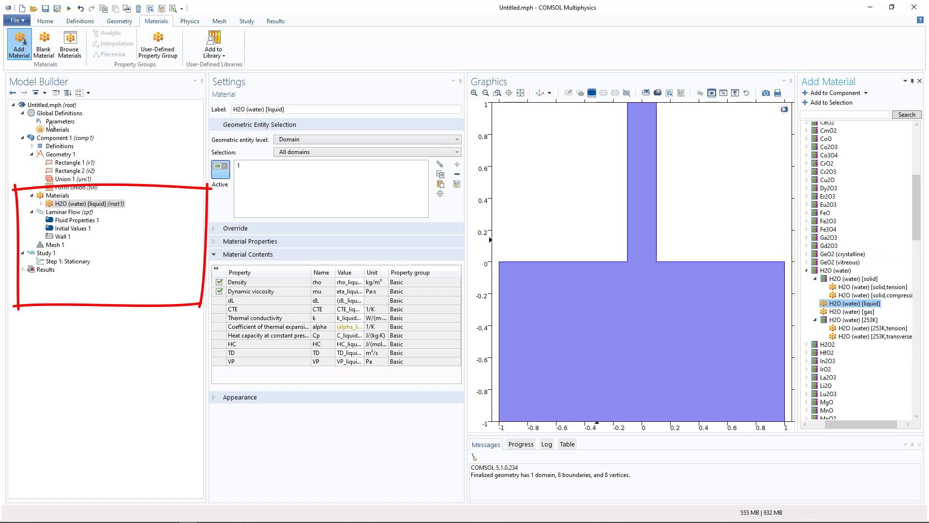
Examine the liquid water material's Basic property functions, including both interval expressions of dL_liquid_2
click(42, 203)
click(50, 212)
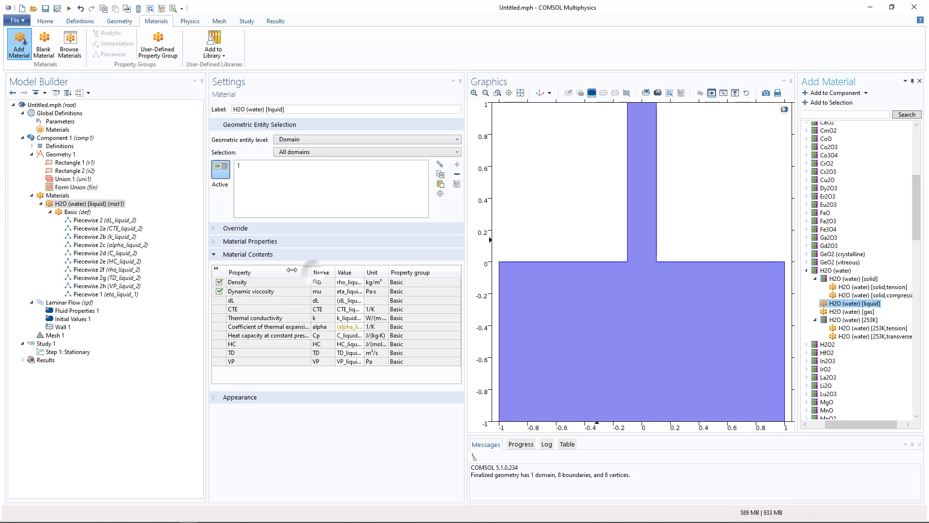
click(104, 220)
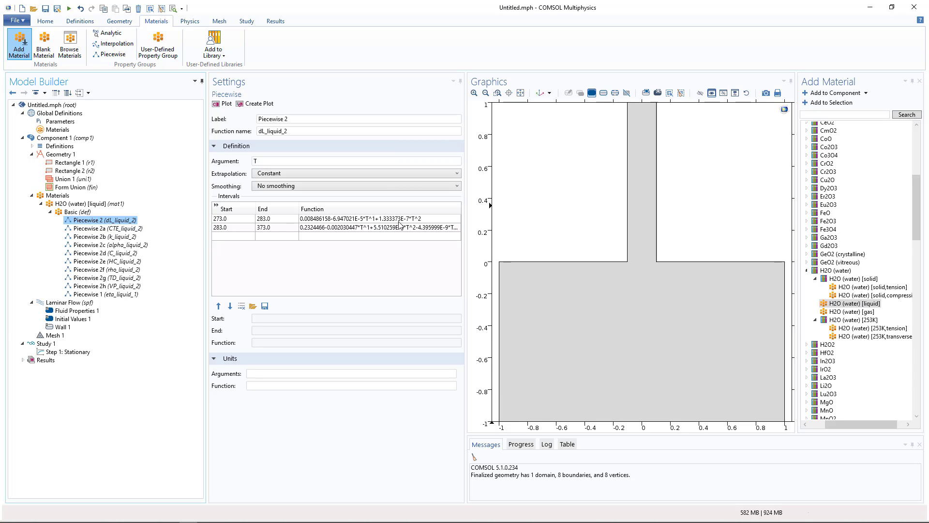
click(446, 231)
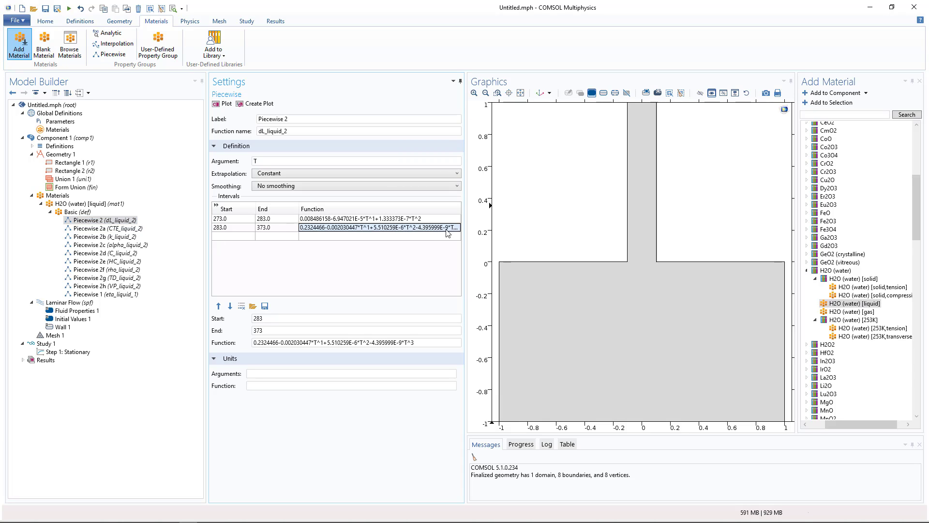
key(Up)
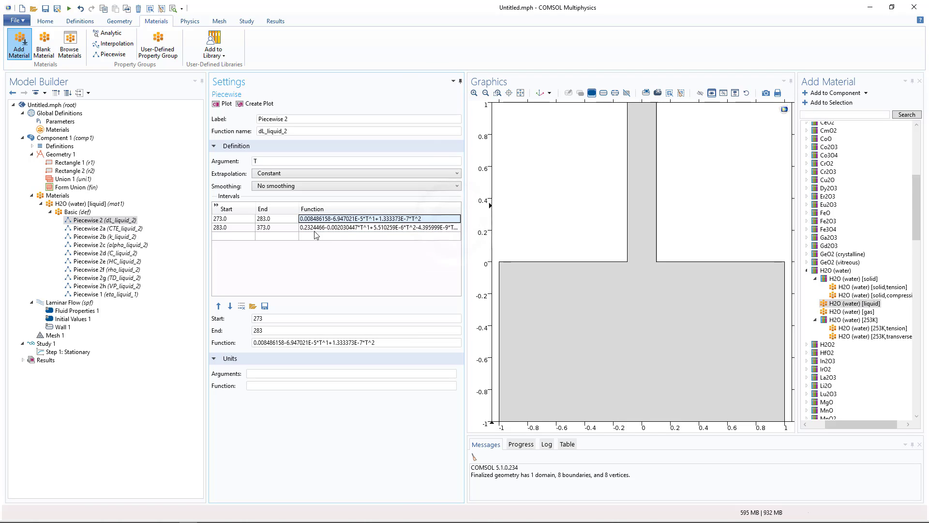
click(32, 196)
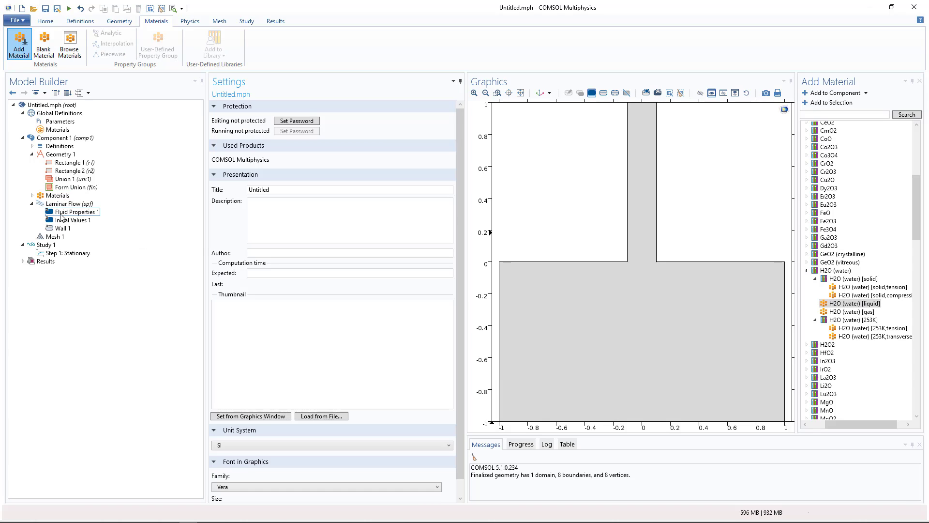
Review the Laminar Flow settings for fluid properties, initial values and the default wall condition
click(61, 213)
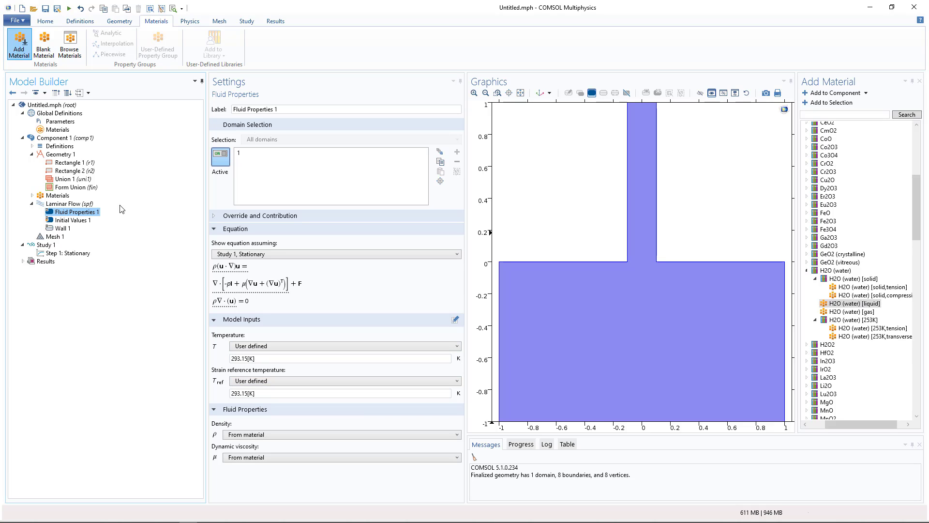
click(72, 220)
click(63, 228)
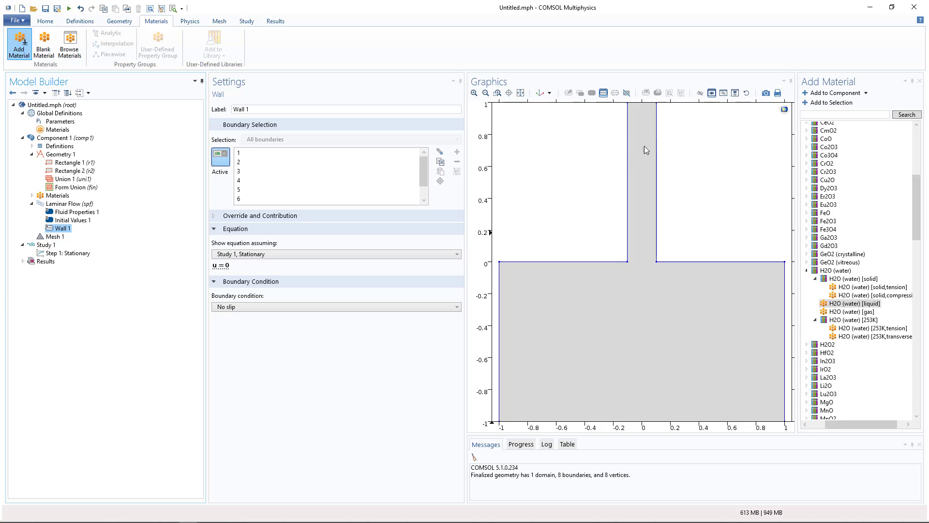
Add an Inlet boundary condition on the bottom edge of the wide rectangle
click(485, 93)
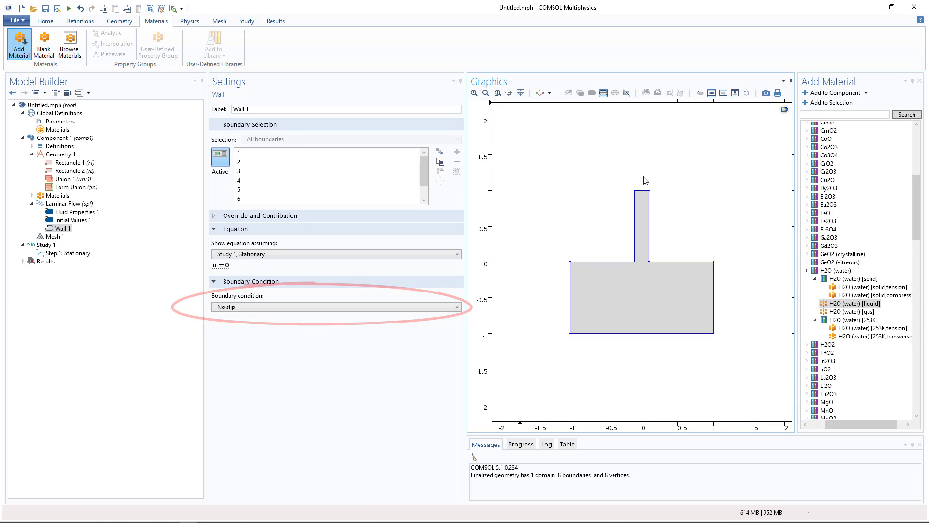
click(193, 22)
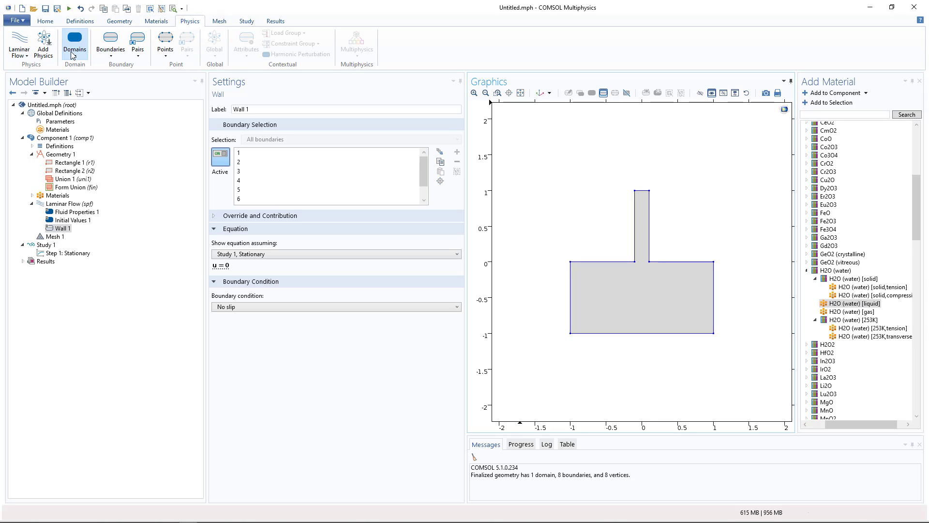
click(110, 57)
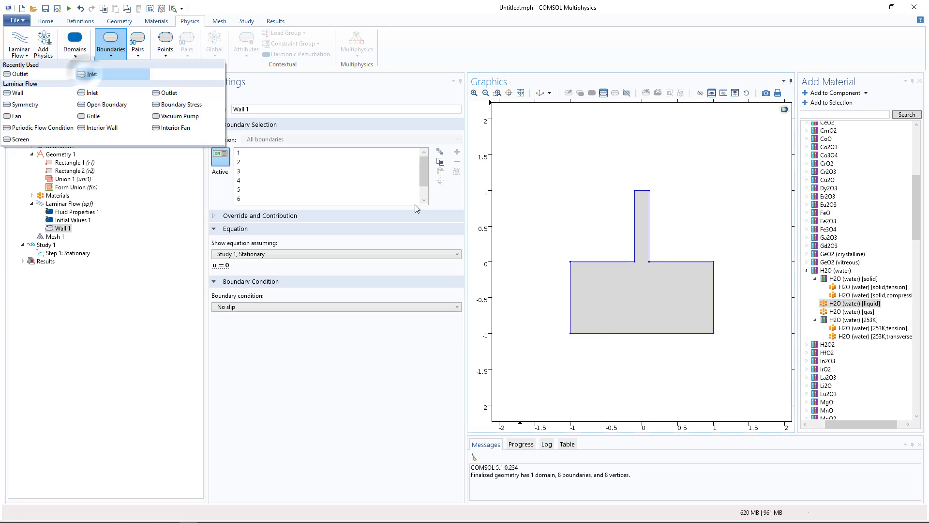
click(90, 74)
click(599, 334)
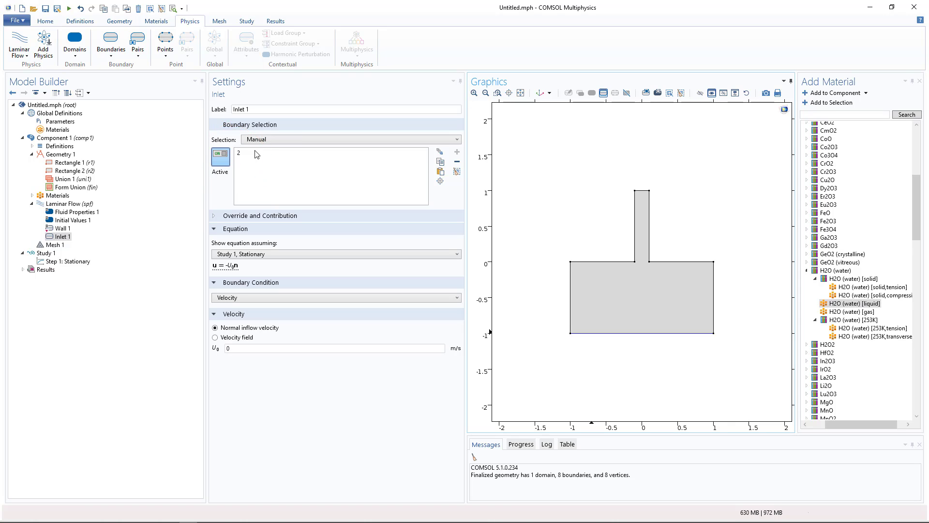
Turn off the inlet's active boundary selection and set its normal inflow velocity to v0
click(220, 157)
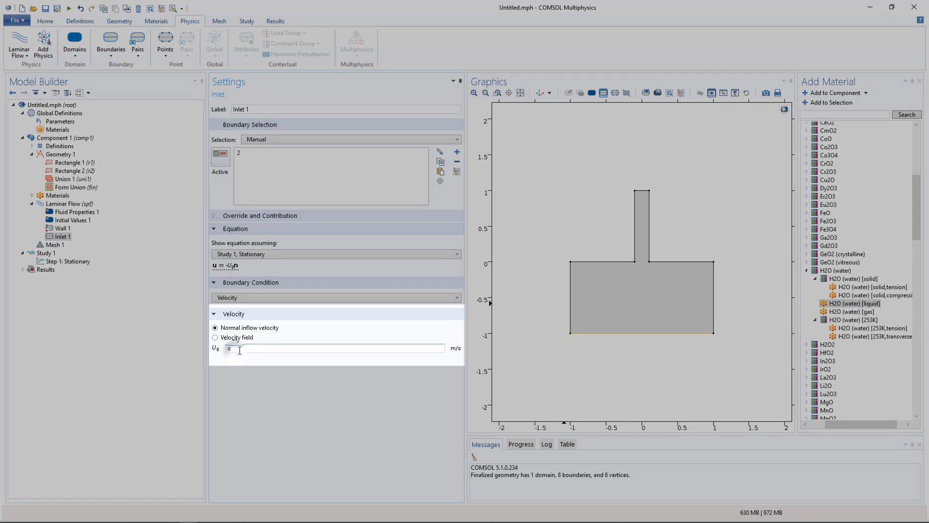
drag(239, 348, 196, 346)
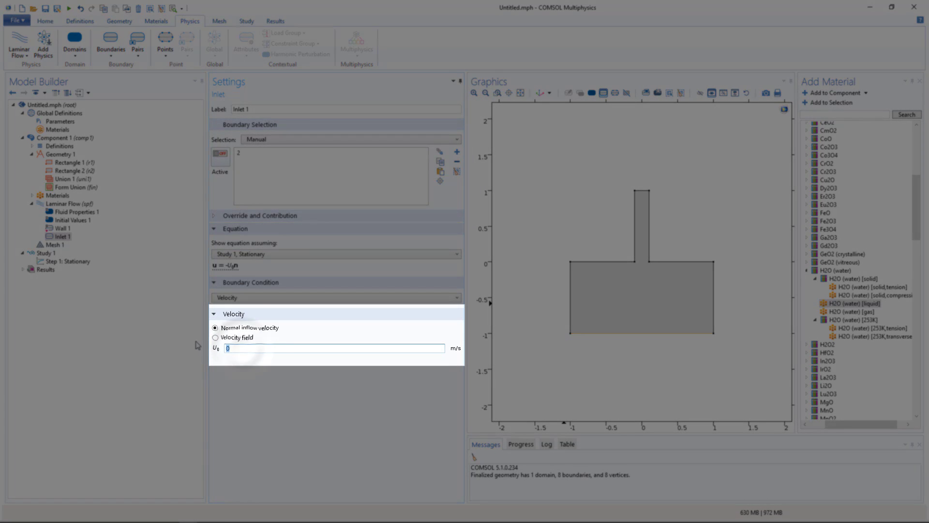
text(v0)
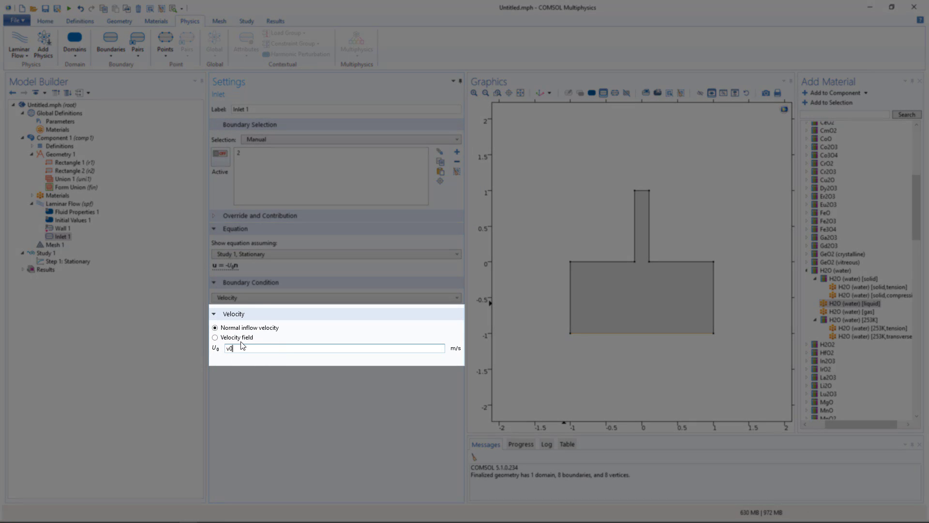
Set the inlet's normal inflow velocity to the parabolic profile 3/2*v0*(1-(x/1[m])^2), keeping the Normal inflow velocity option
click(258, 379)
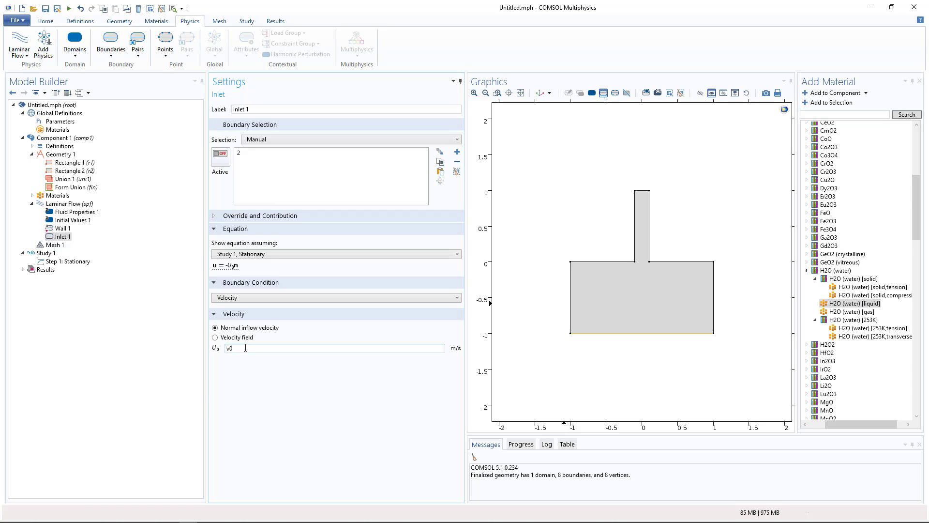
click(228, 348)
text(3/2*v0*(1-x)
key(BackSpace)
text((x)
text())
text([m]))
text(^2))
click(269, 349)
double_click(268, 349)
click(301, 349)
click(239, 339)
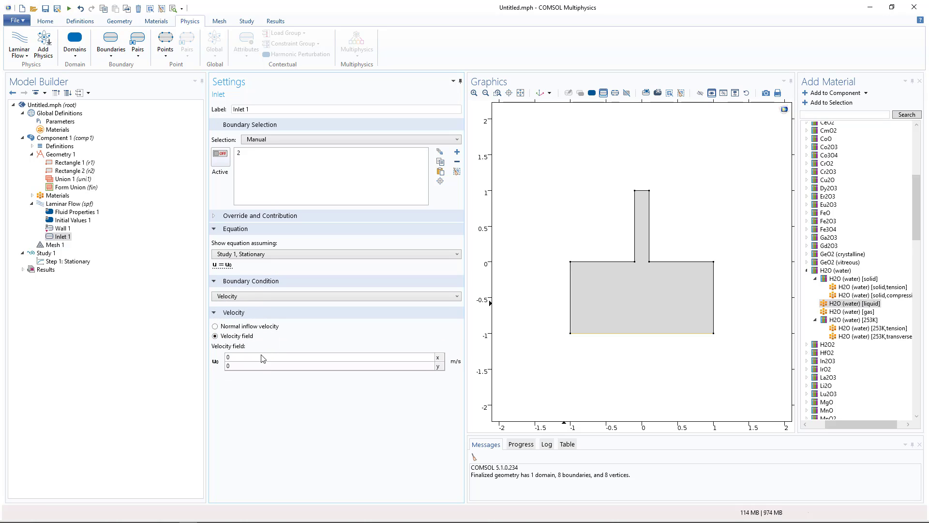
click(245, 327)
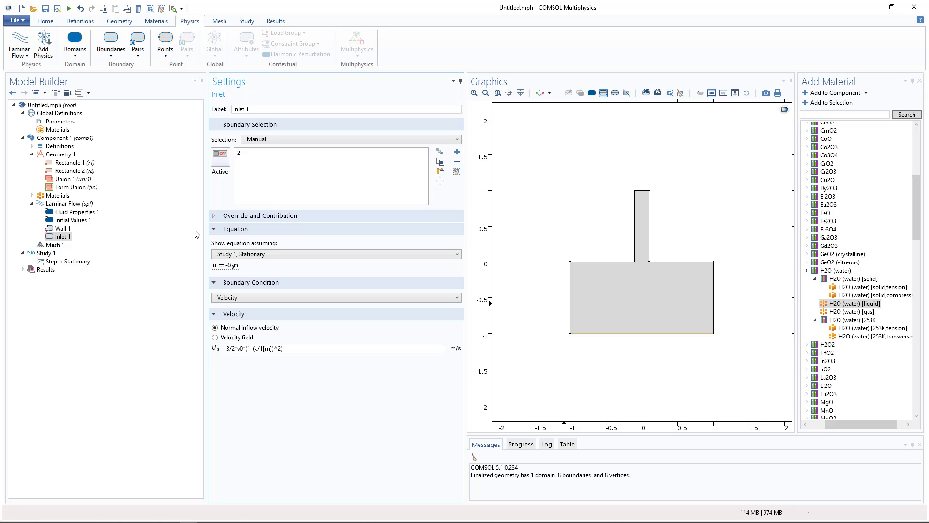
Examine the default wall condition's boundary selection, going through its individual boundaries
click(61, 228)
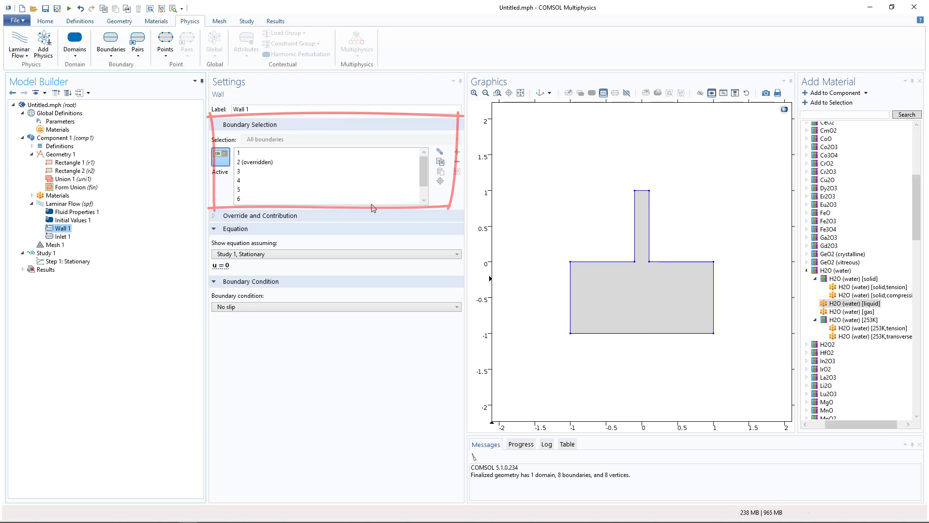
click(266, 152)
click(265, 169)
click(267, 188)
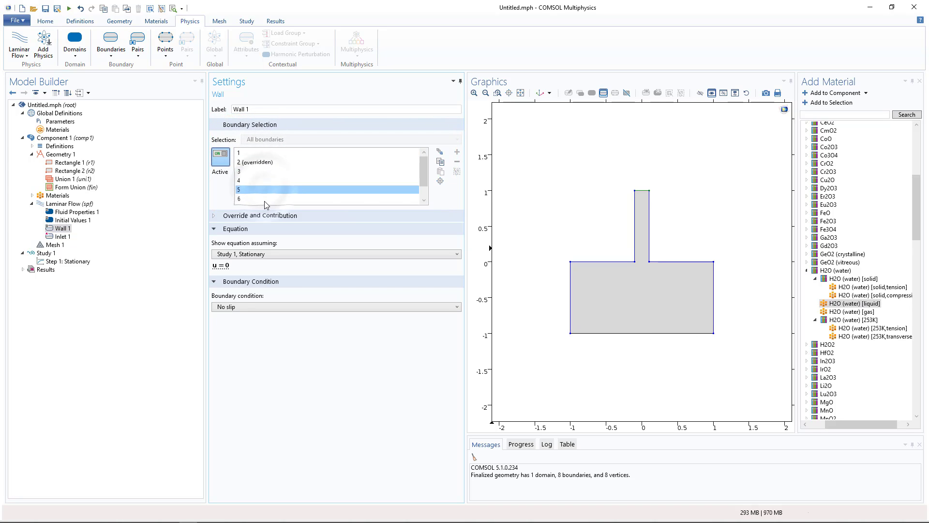
click(265, 200)
click(254, 190)
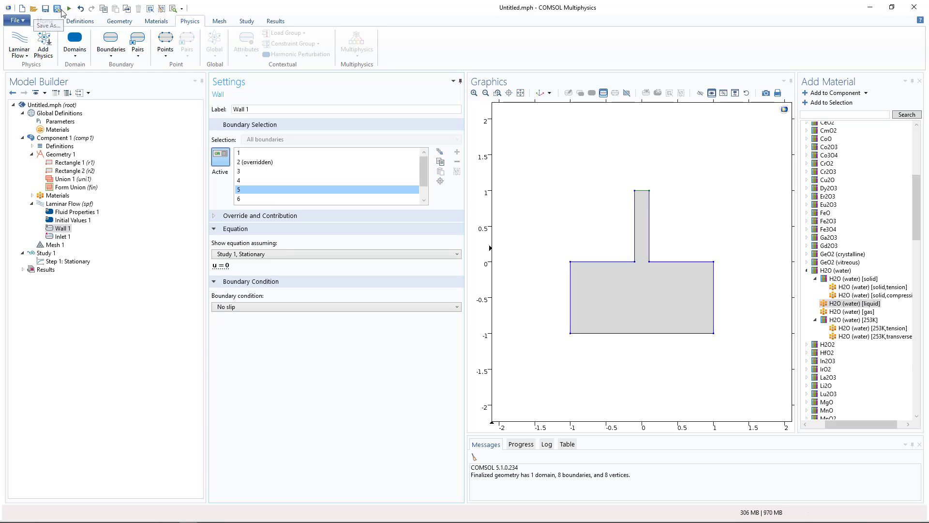
Add an Outlet boundary condition on the top edge of the narrow rectangle
click(108, 57)
click(95, 74)
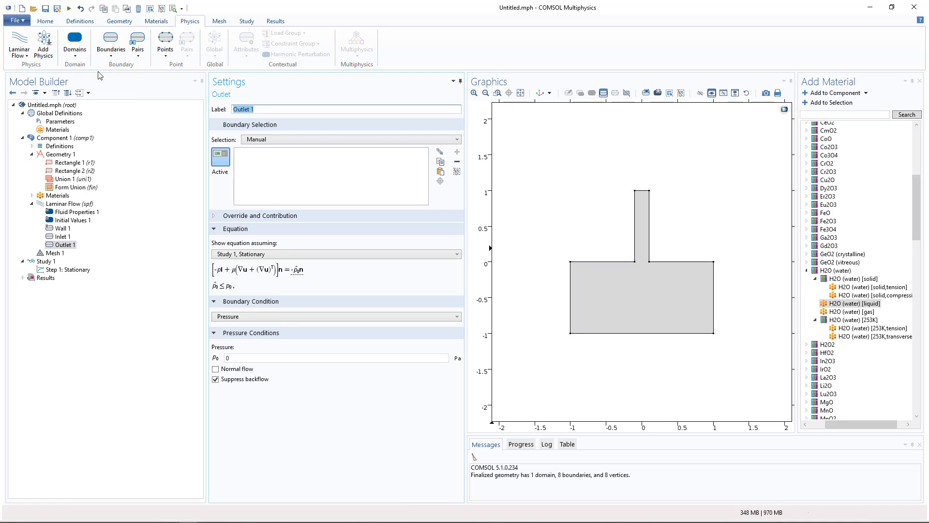
click(643, 191)
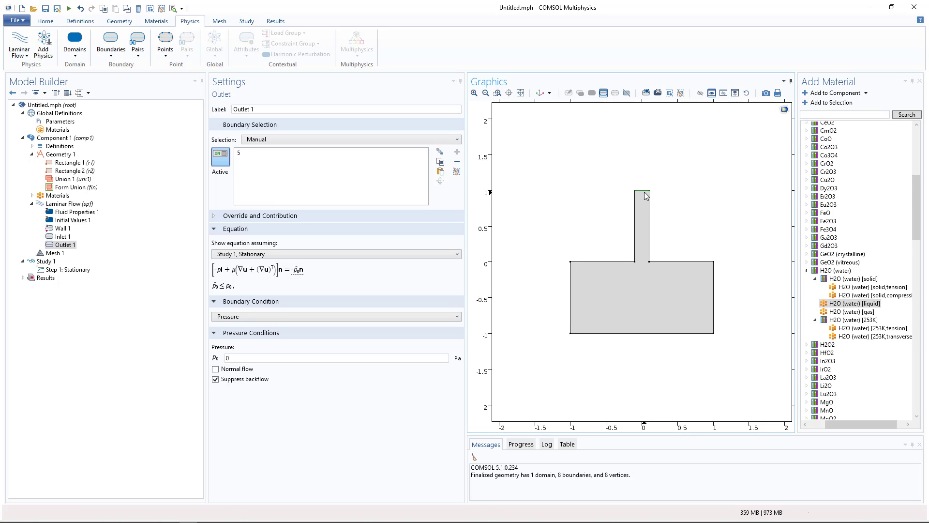
Set the outlet pressure to p0 with Normal flow enabled, and close the Add Material window
double_click(259, 358)
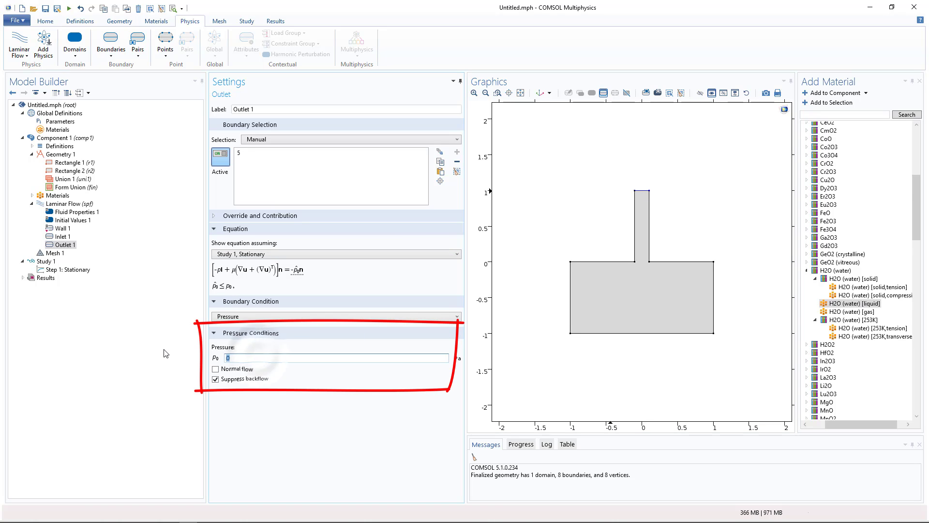
text(p0)
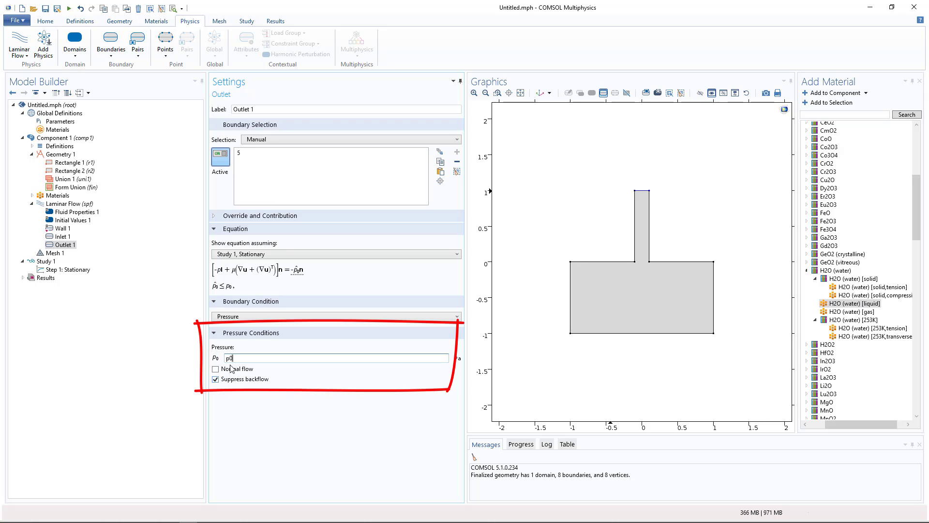
click(215, 369)
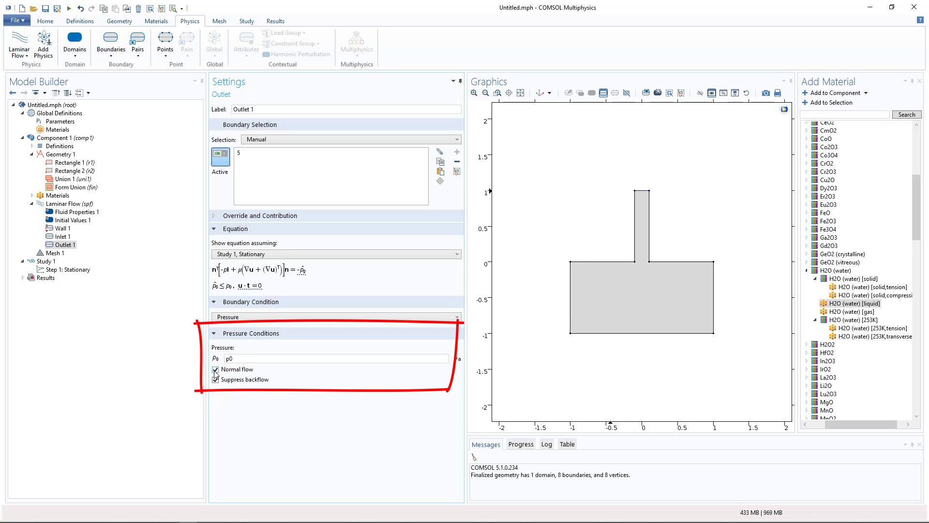
click(921, 80)
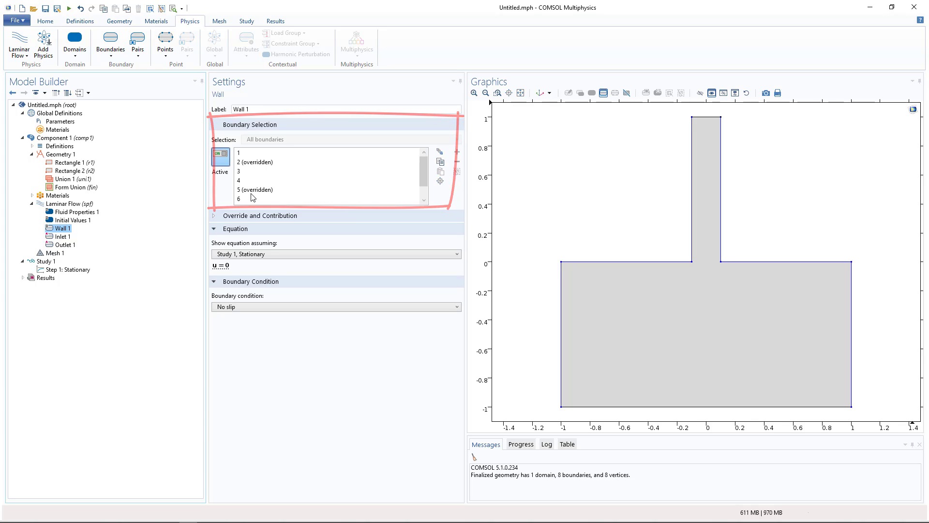
Build the physics-controlled mesh at Normal element size and rebuild it with the Finer element size
click(218, 20)
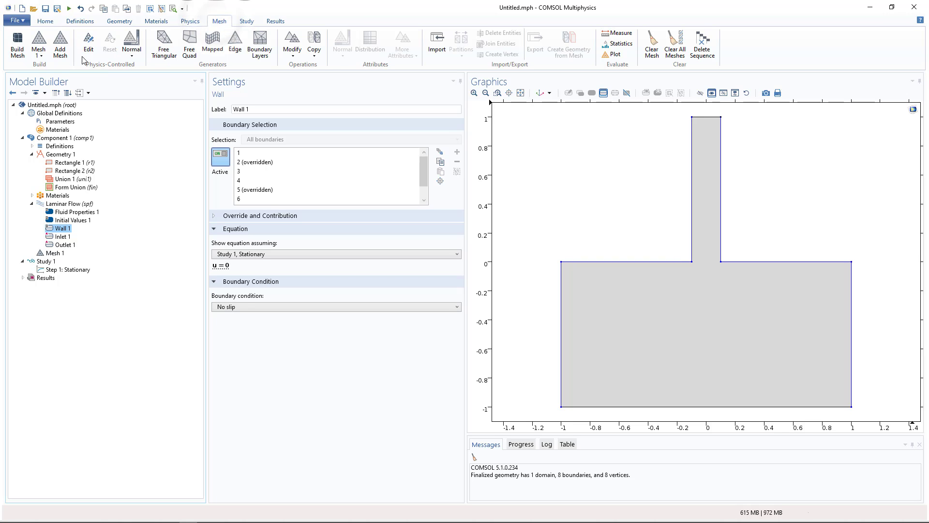
click(17, 44)
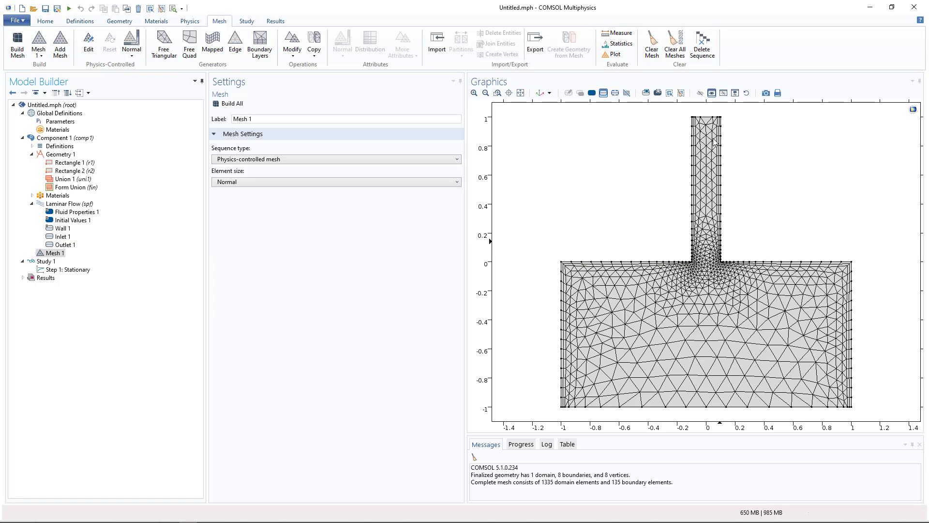
click(129, 56)
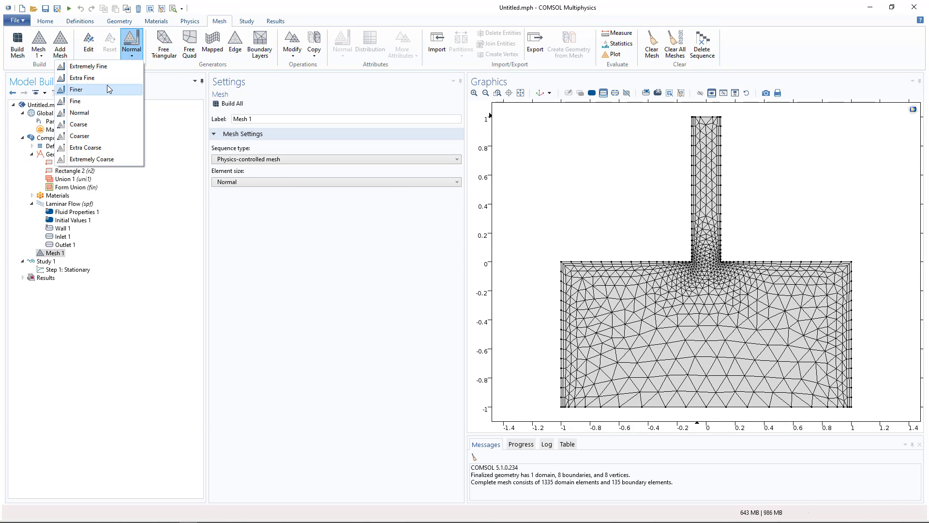
click(76, 89)
click(17, 44)
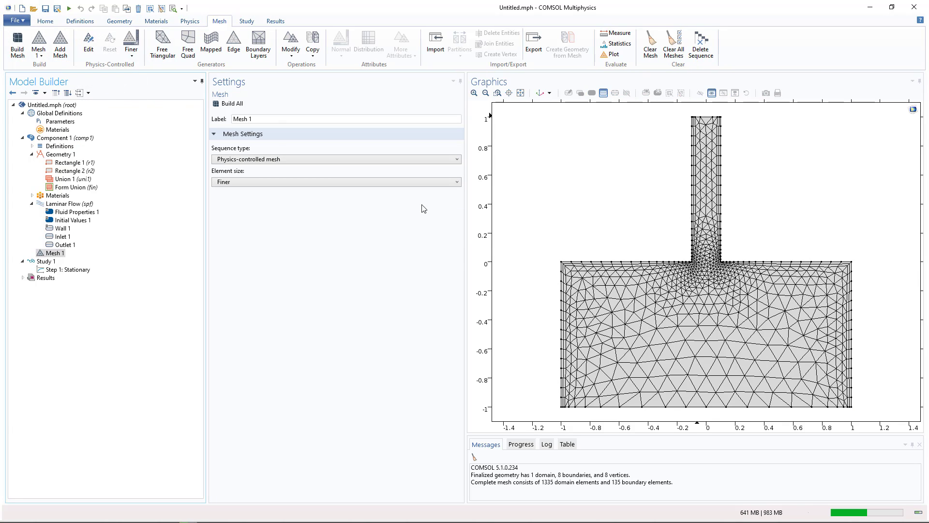
click(216, 102)
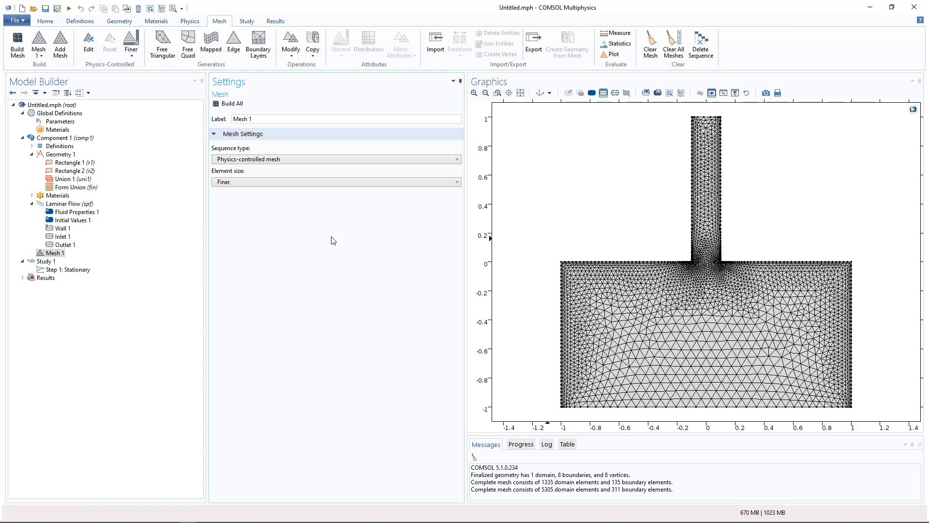
Compute the stationary study
click(247, 20)
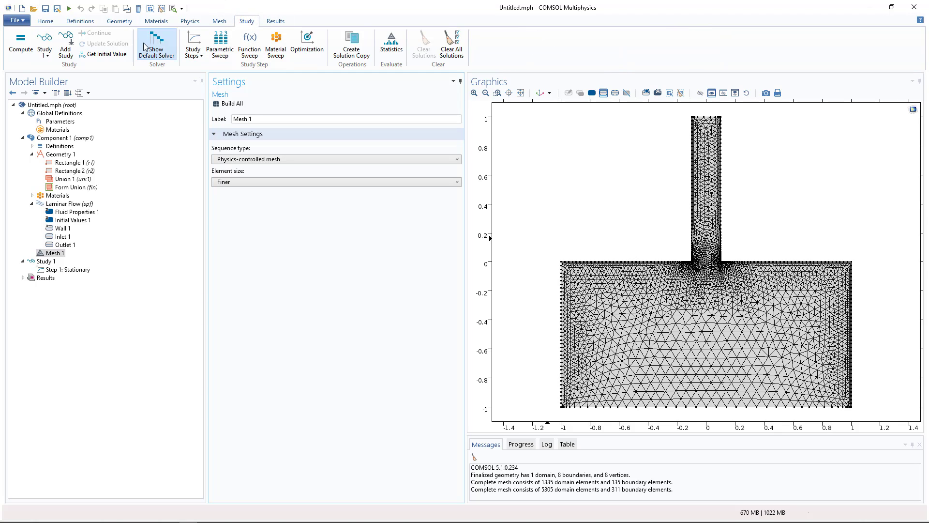
click(21, 43)
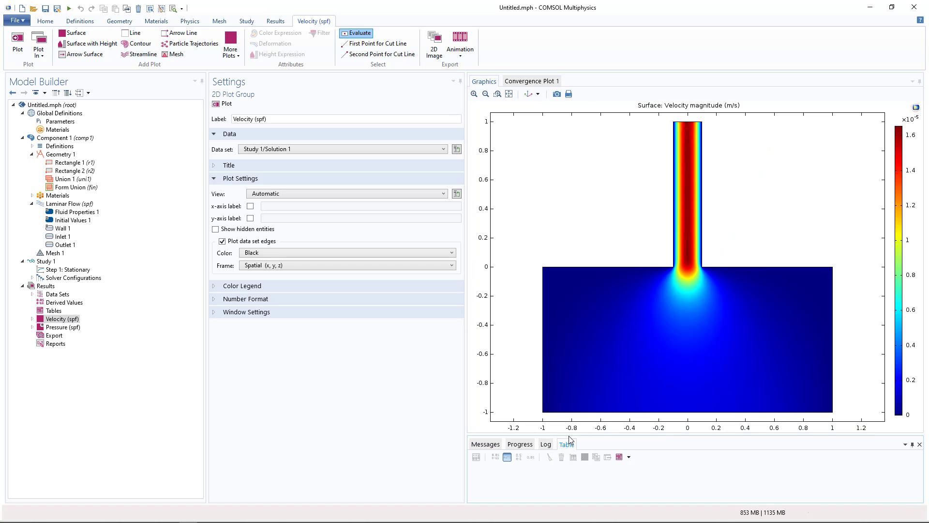
Review the solver log in an enlarged pane, the convergence plot and the messages, and return to the velocity plot
click(547, 443)
drag(549, 438, 557, 361)
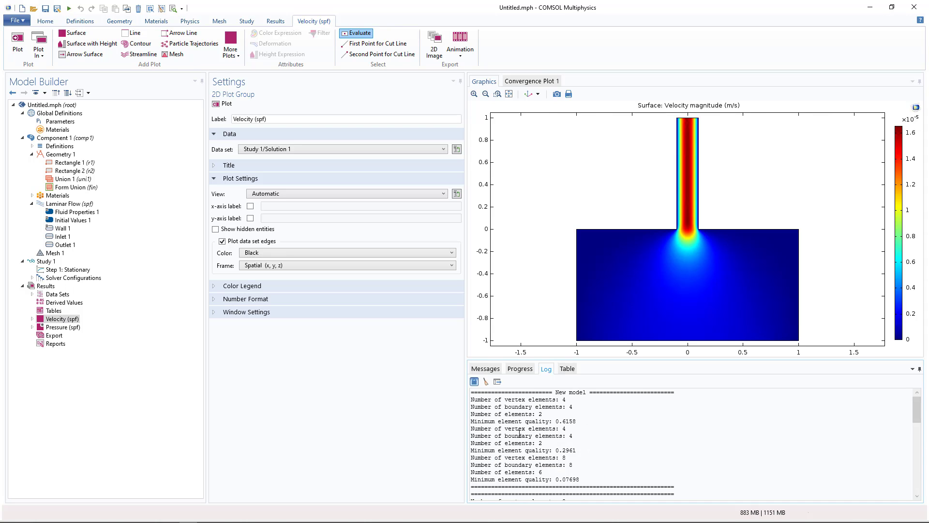
scroll(538, 452, down, 10)
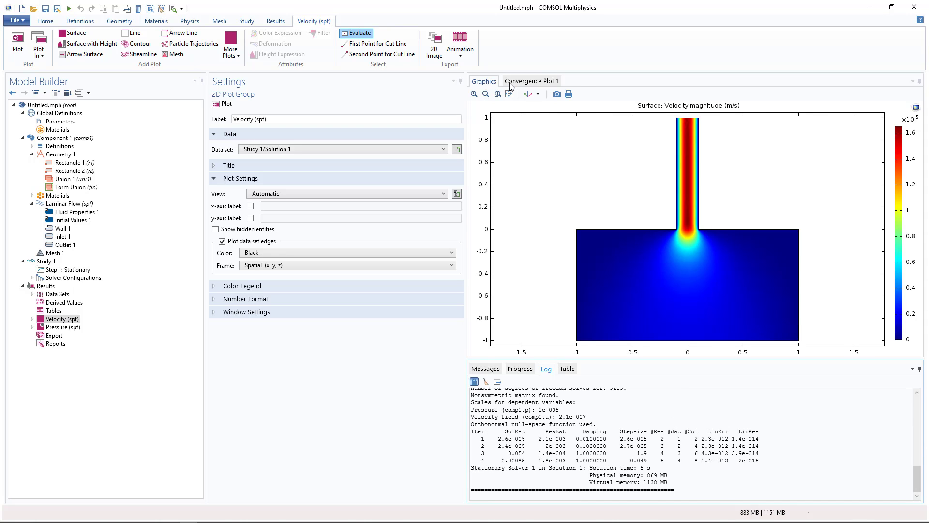
click(531, 81)
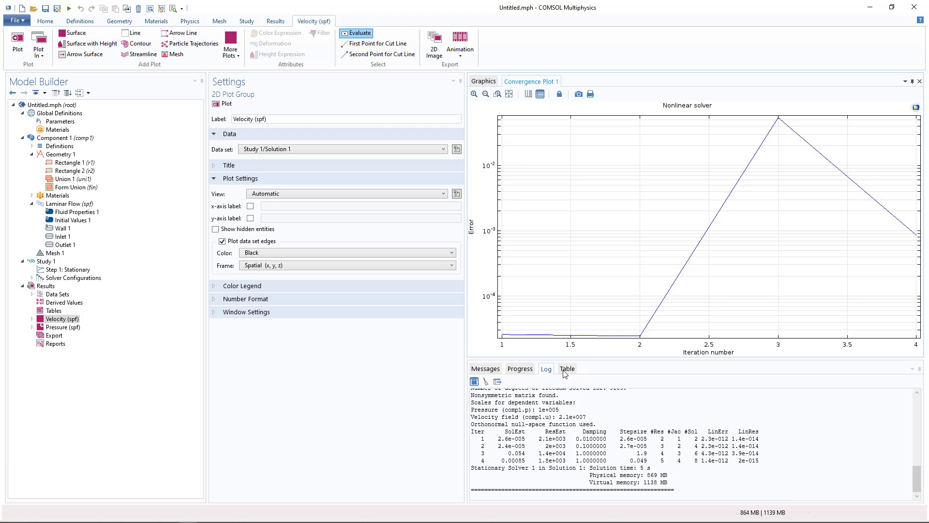
click(520, 369)
click(484, 369)
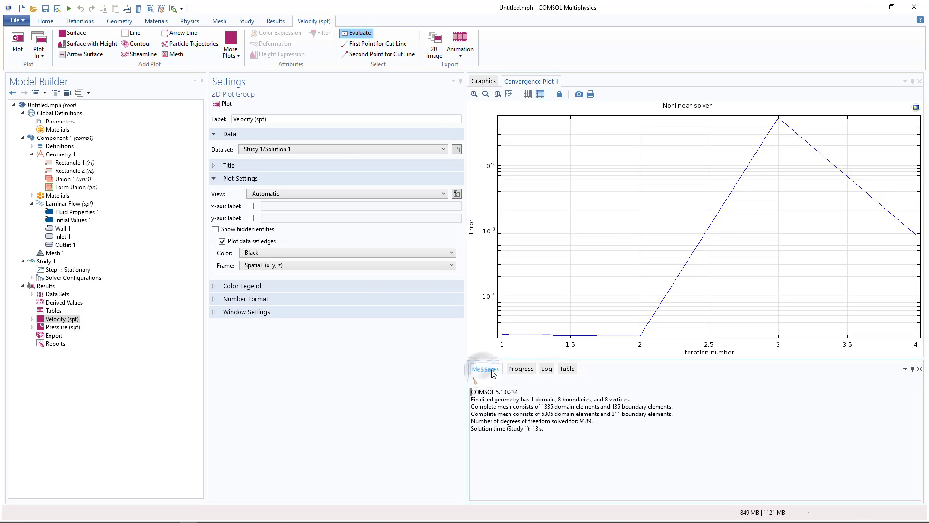
click(483, 81)
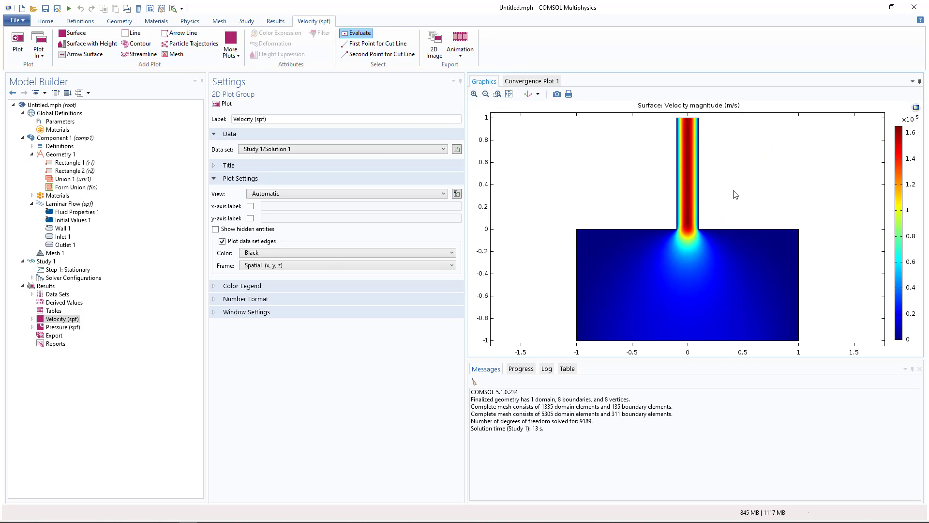
Expand the velocity and pressure plot groups and view the settings of the pressure contour plot
click(33, 319)
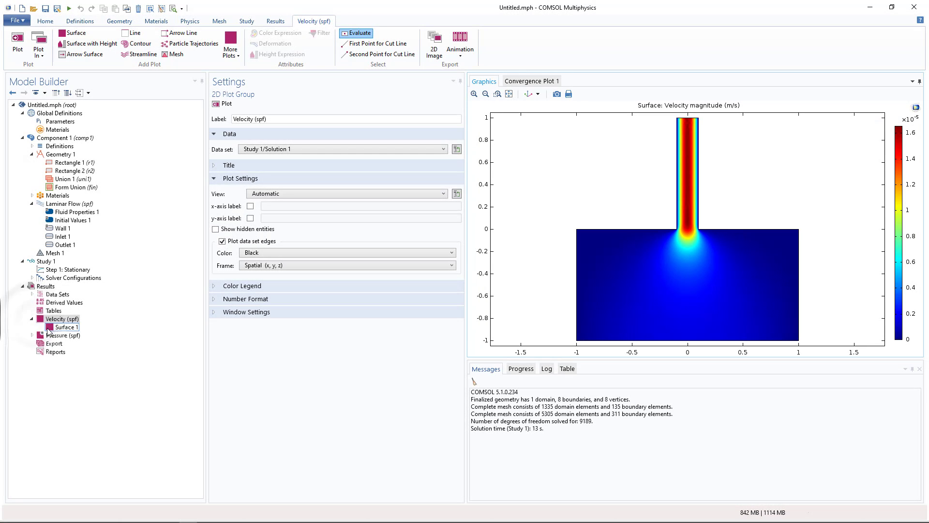
click(32, 335)
click(62, 344)
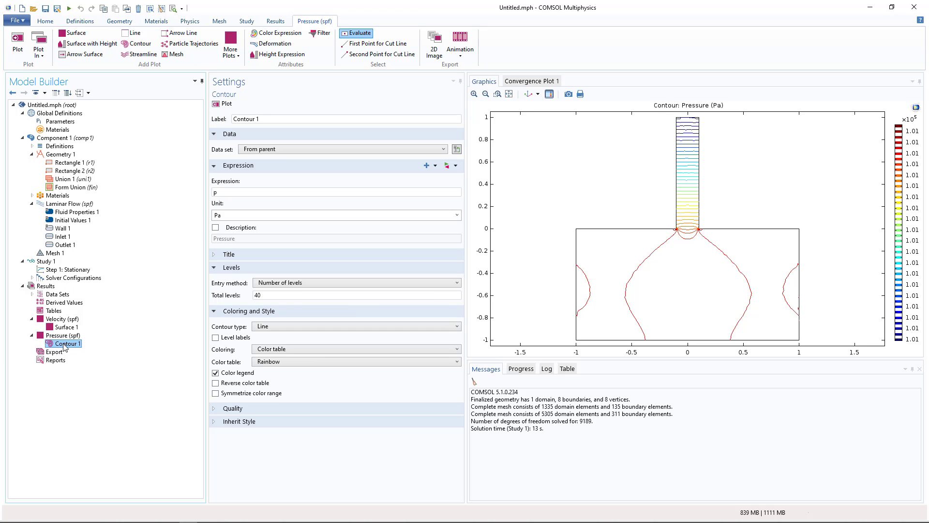
Add a Streamline plot to the pressure plot group, starting 20 streamlines from the bottom inlet boundary, and plot it
click(76, 335)
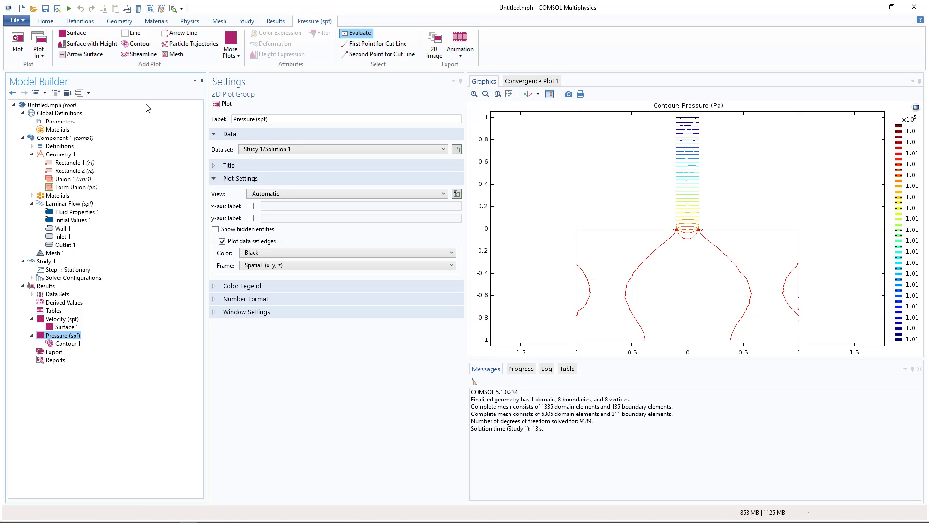
click(143, 54)
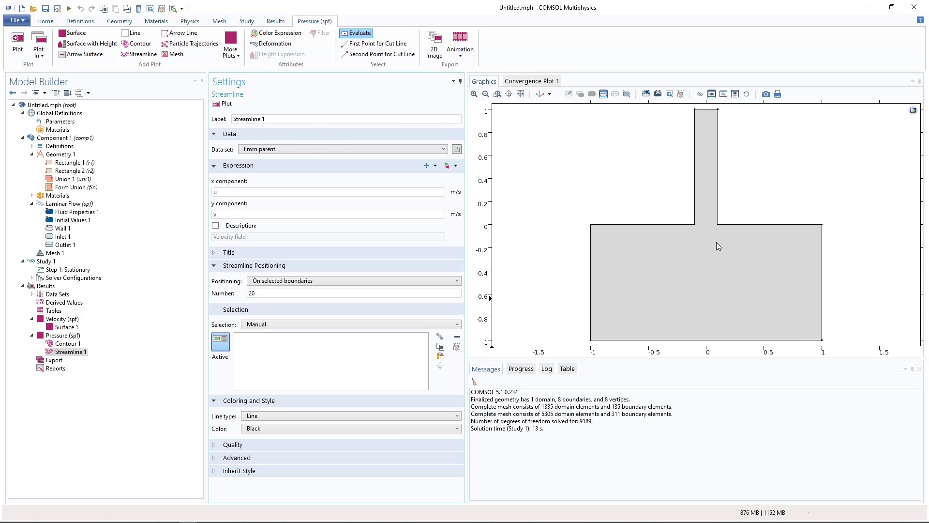
click(695, 340)
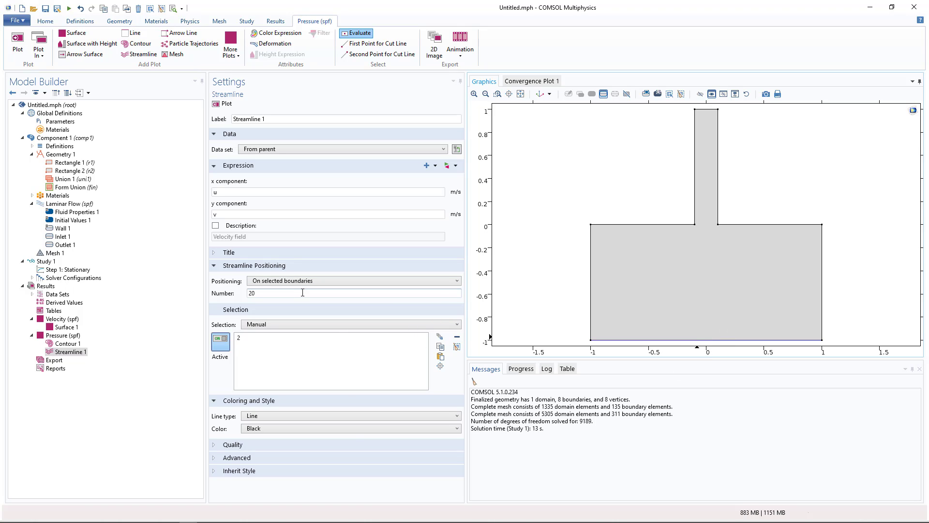
click(228, 104)
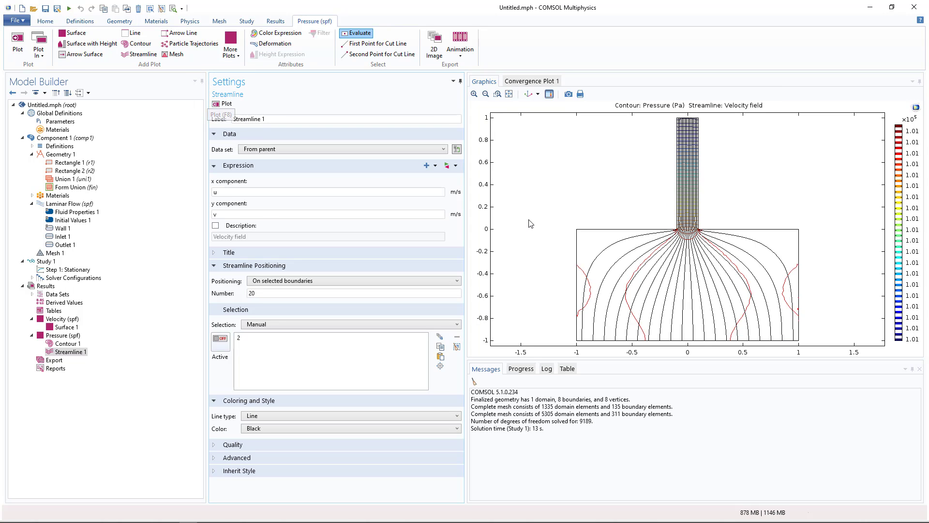
Examine the streamlines and pressure contours closely where the wide rectangle meets the narrow channel
double_click(474, 93)
right_drag(769, 188, 748, 259)
click(489, 91)
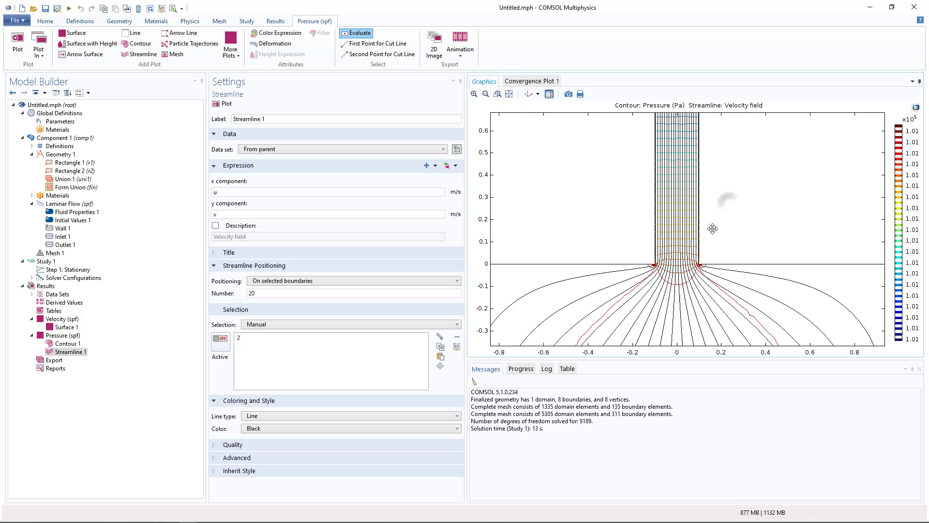
right_drag(718, 197, 713, 245)
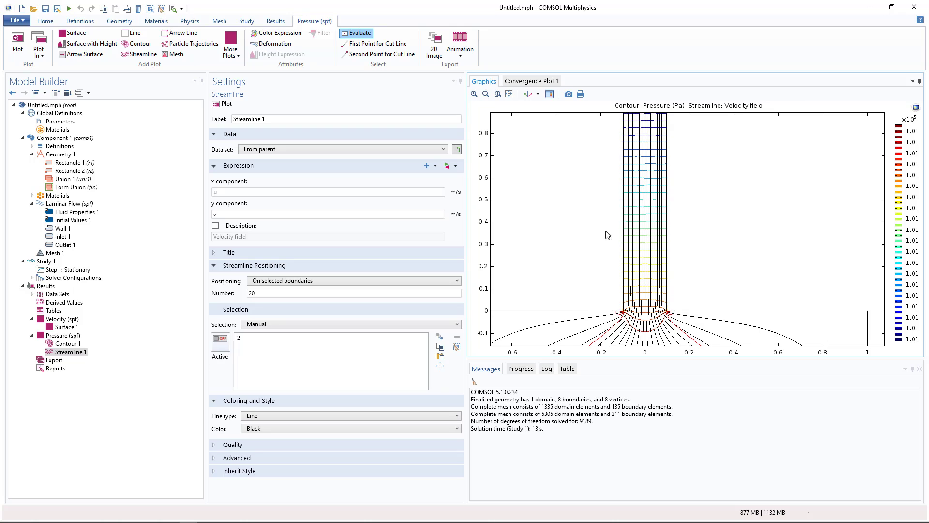
Inspect the velocity magnitude surface plot and its color and data range settings
click(66, 327)
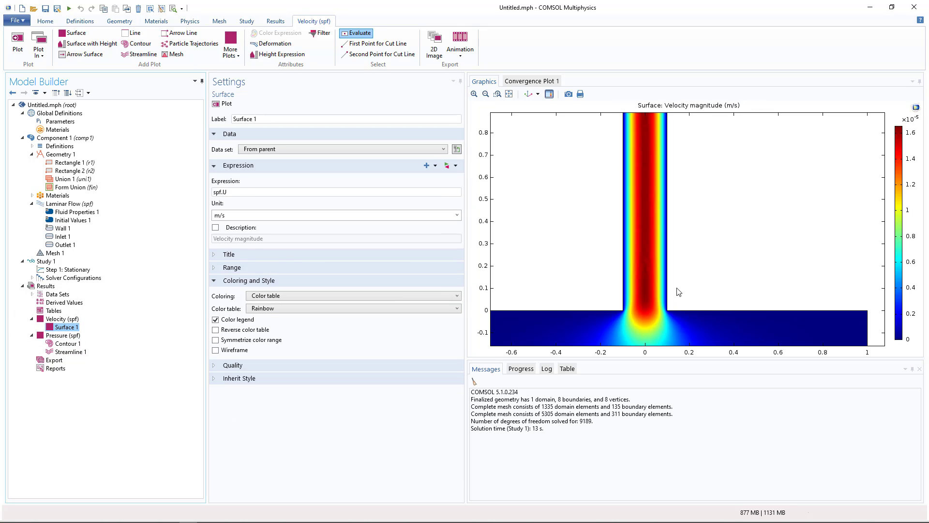
click(217, 268)
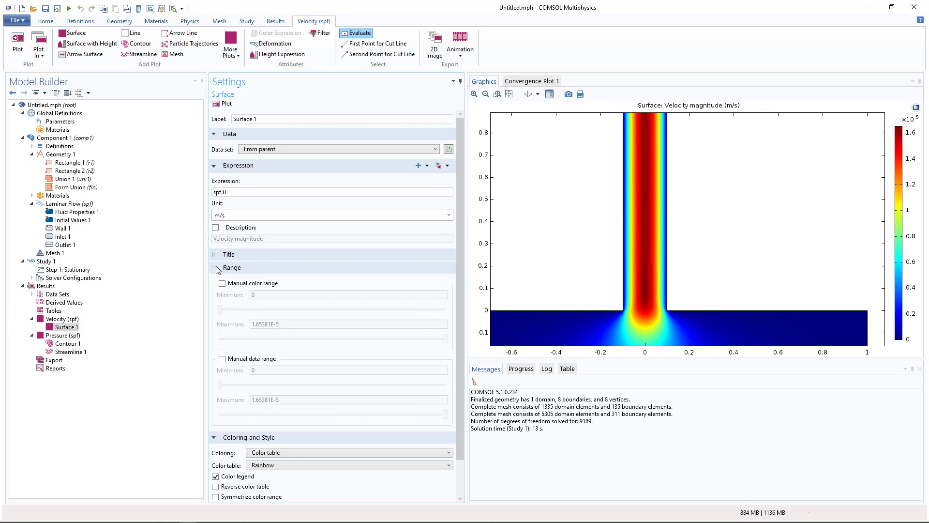
click(216, 267)
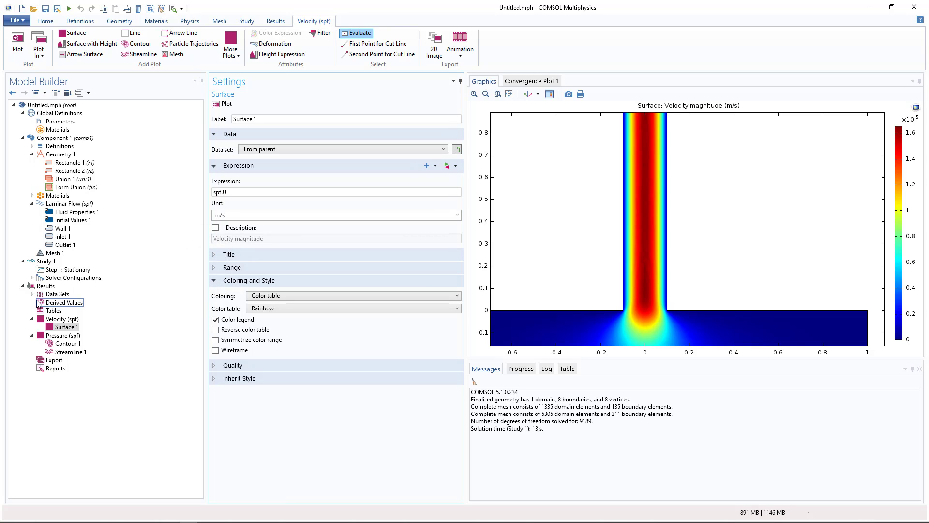
Replace the velocity surface plot's expression with the y component of the velocity field (v) and plot it
click(456, 166)
click(203, 216)
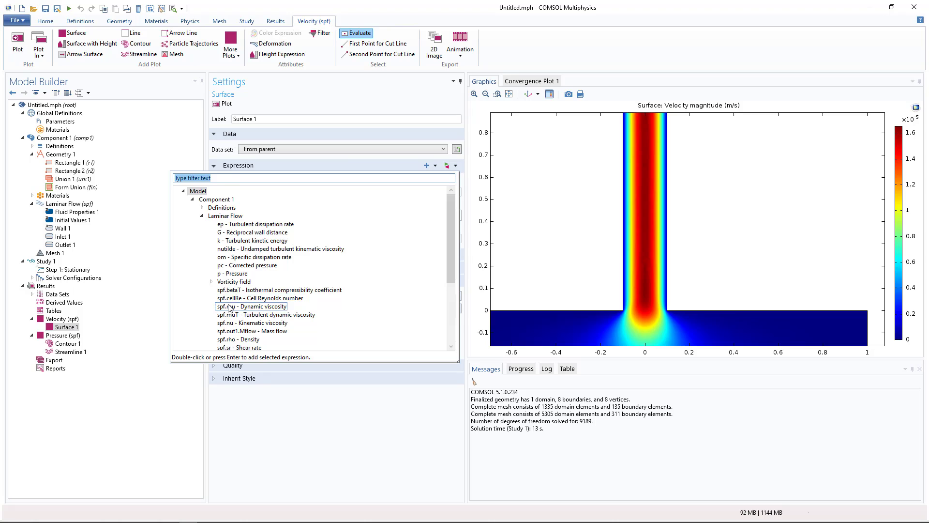
scroll(228, 286, down, 1)
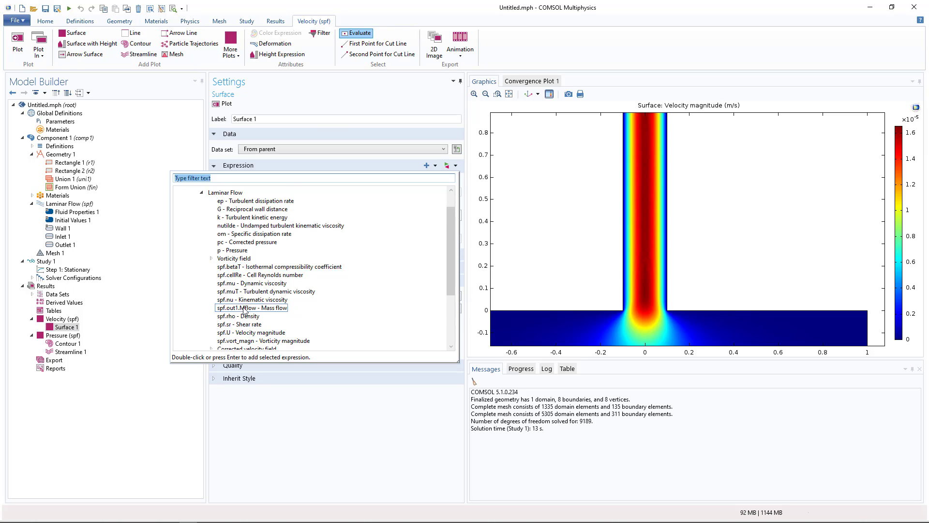
scroll(214, 314, down, 2)
click(211, 319)
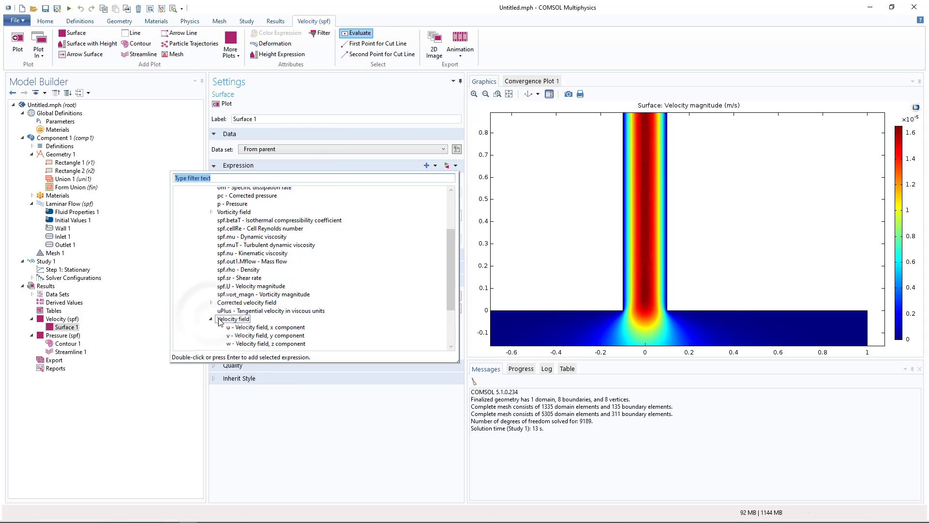
scroll(242, 305, down, 2)
click(275, 282)
double_click(275, 289)
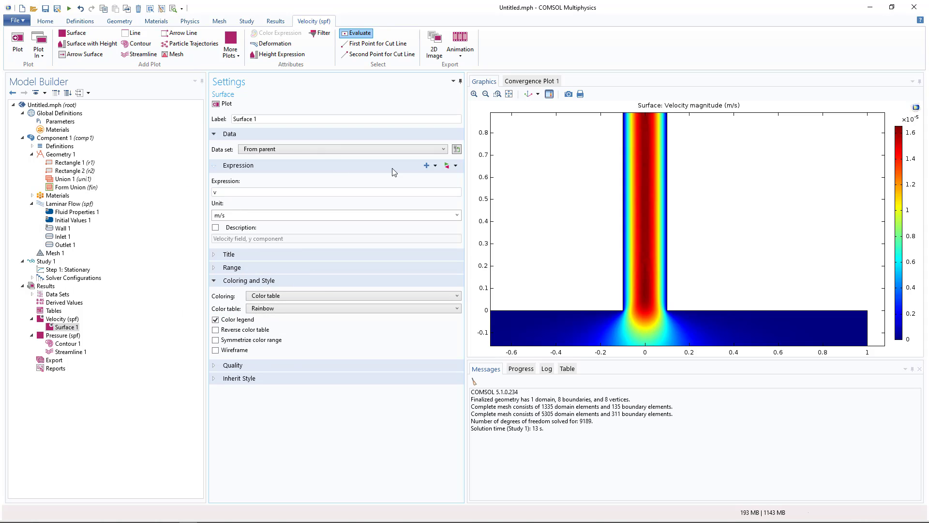
click(216, 104)
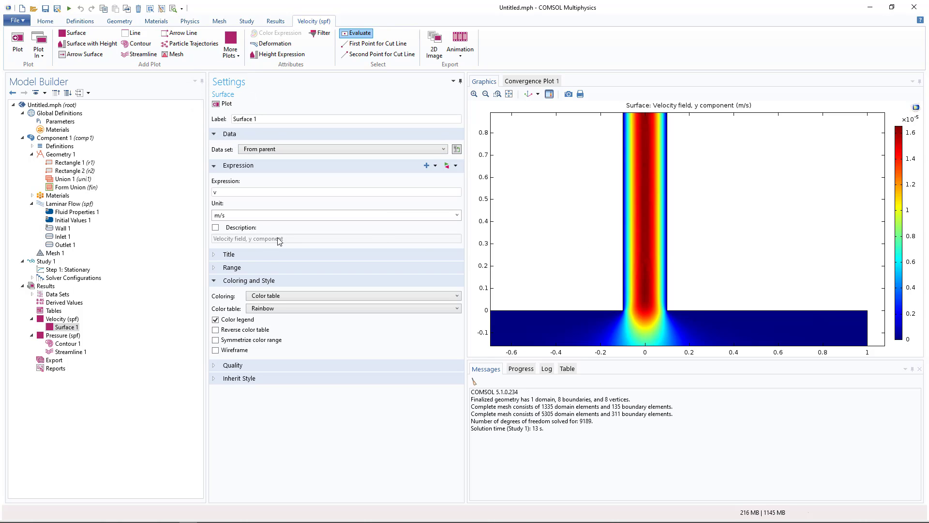
click(583, 285)
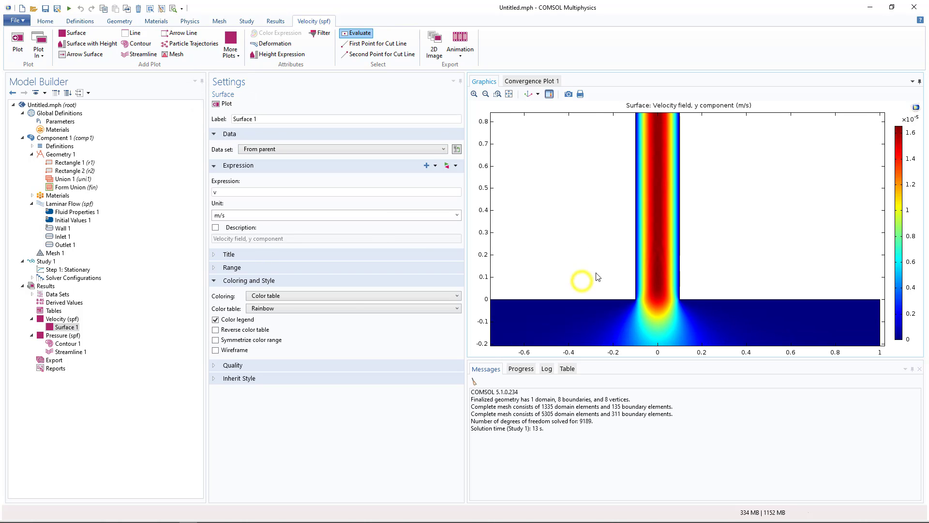
Enable a manual color range for the velocity surface plot, with minimum 1.4E-5 and maximum 1.65381E-5
click(219, 269)
click(222, 284)
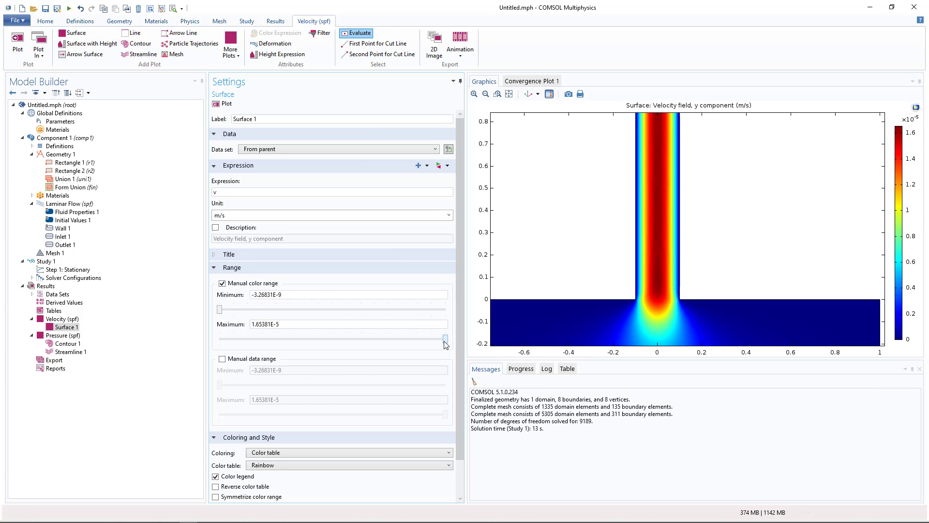
drag(446, 339, 434, 340)
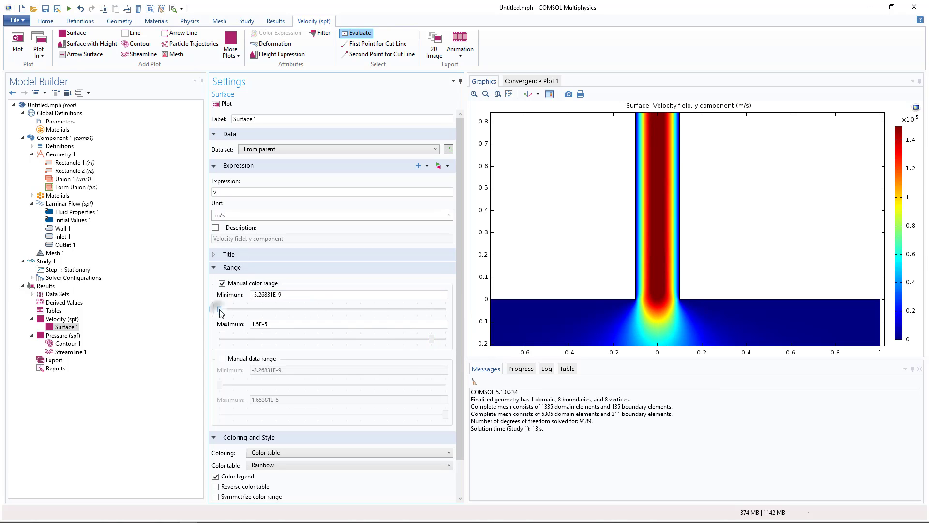
drag(220, 311, 444, 338)
right_drag(789, 173, 711, 194)
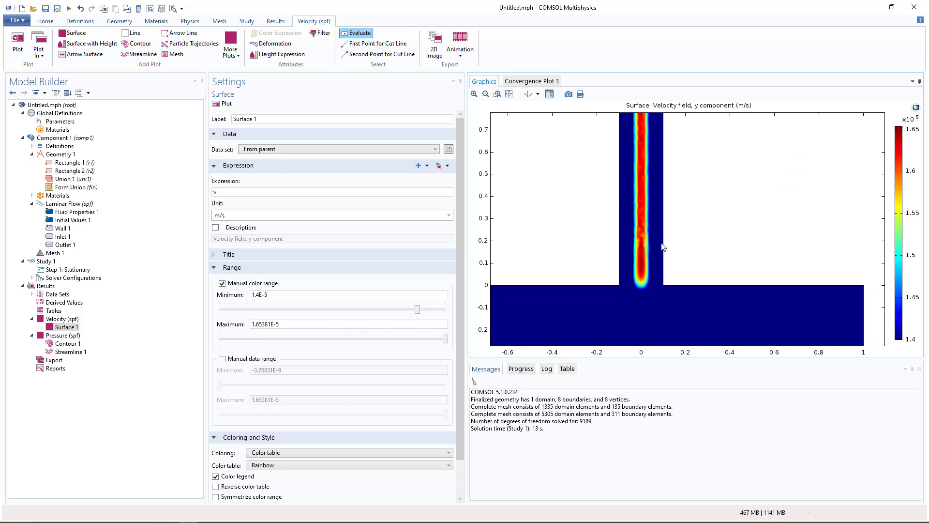
scroll(539, 253, up, 4)
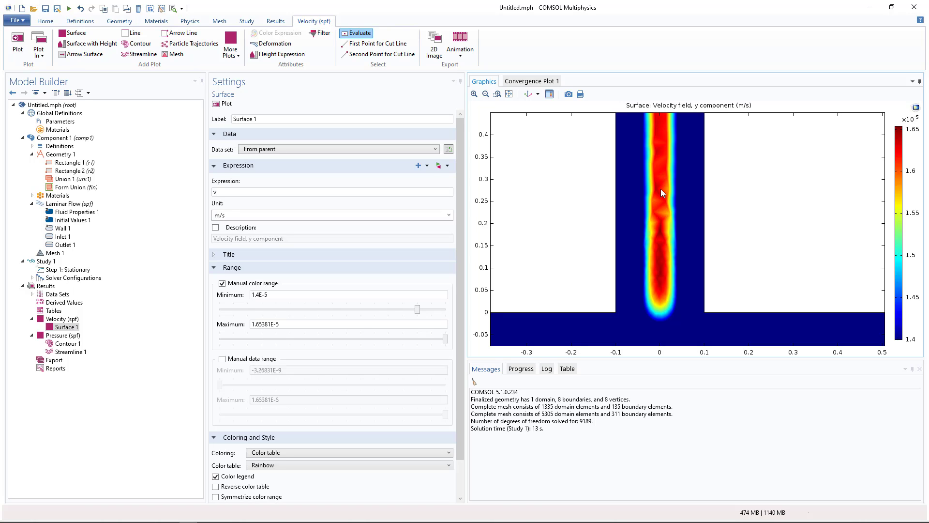
Add a Cut Line 2D data set running from point (-0.1, 0) to point (0.1, 0) m
click(41, 286)
click(246, 21)
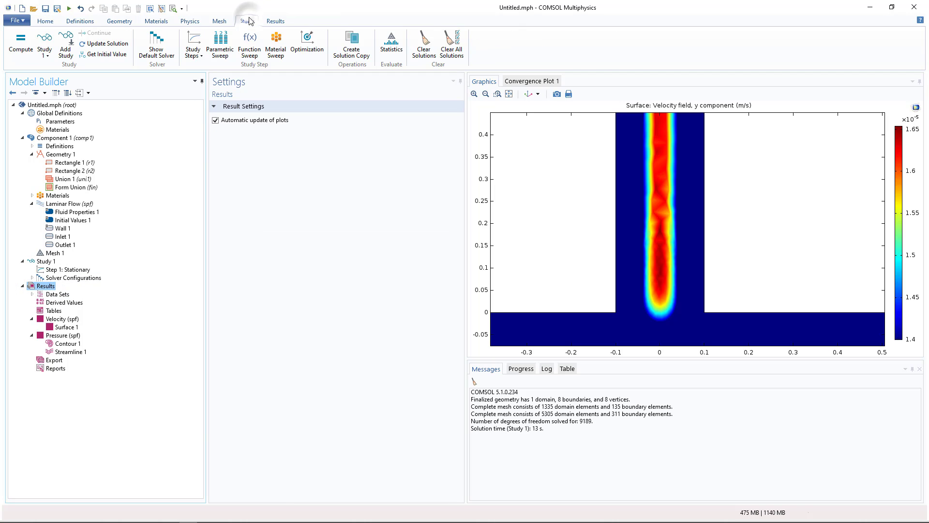
click(274, 21)
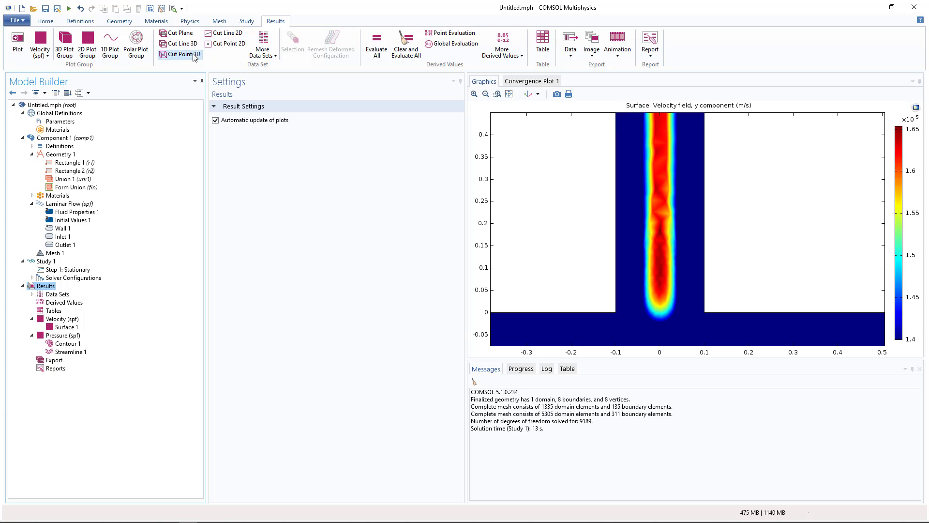
click(227, 33)
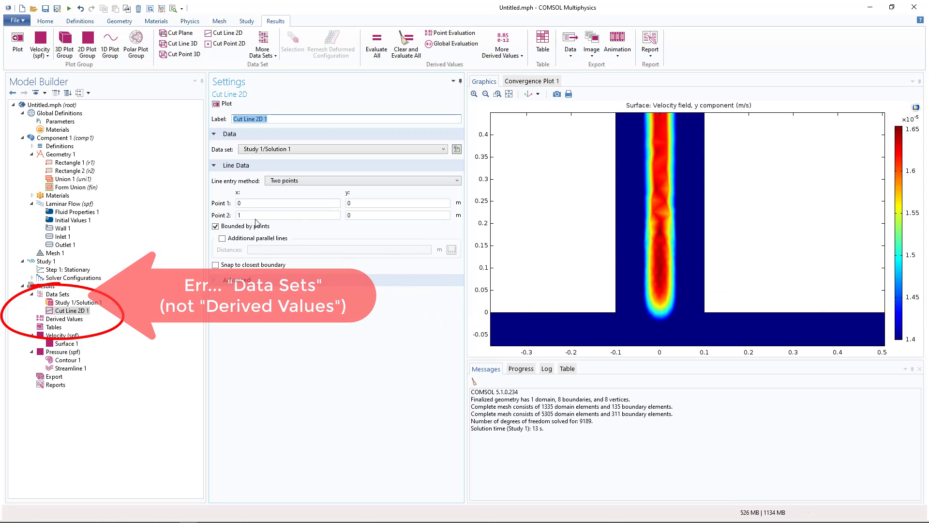
drag(261, 202, 150, 198)
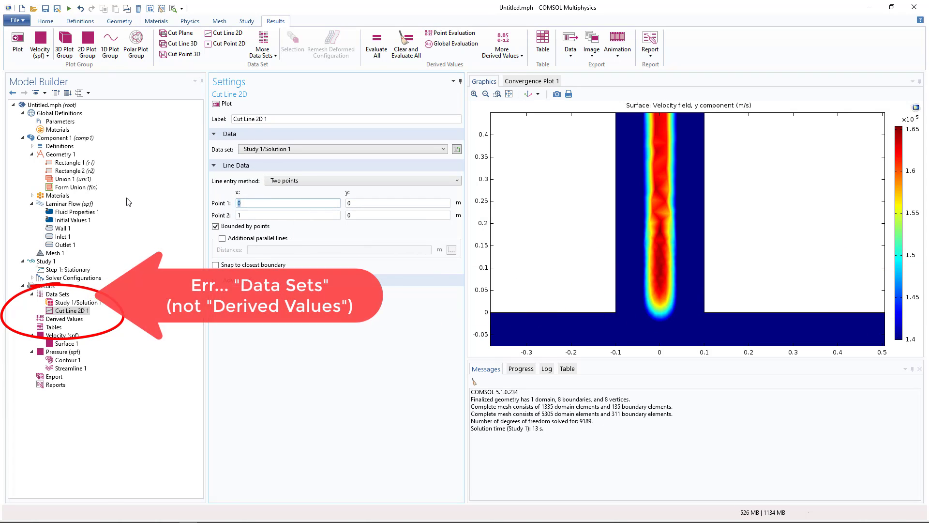
text(-0.1)
drag(251, 215, 201, 212)
text(0.1)
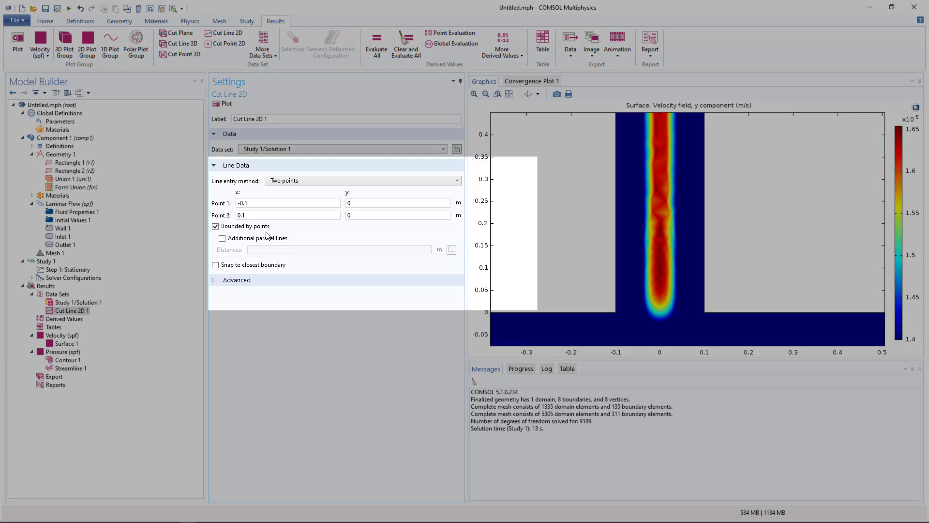
Enable additional parallel lines for the cut line, at distances from 0 to 0.5 m in steps of 0.05 with no function applied
click(222, 238)
click(450, 250)
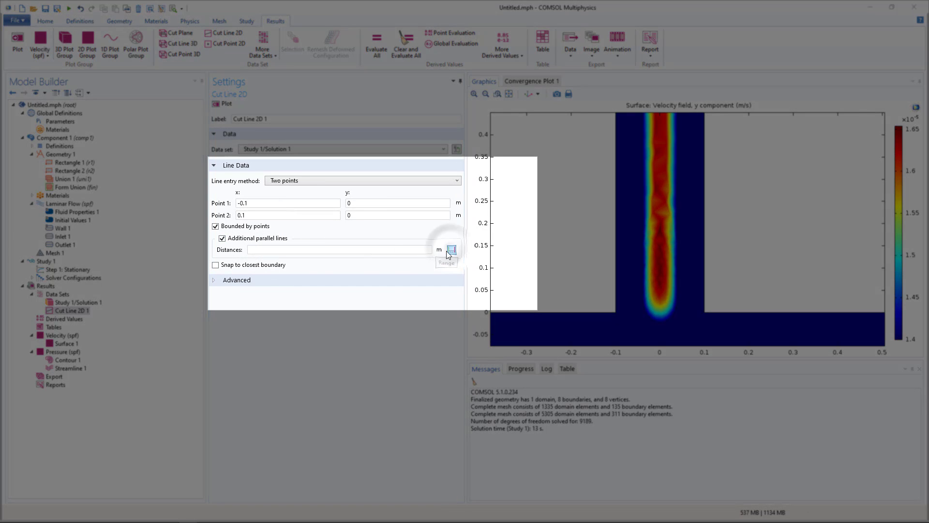
click(493, 250)
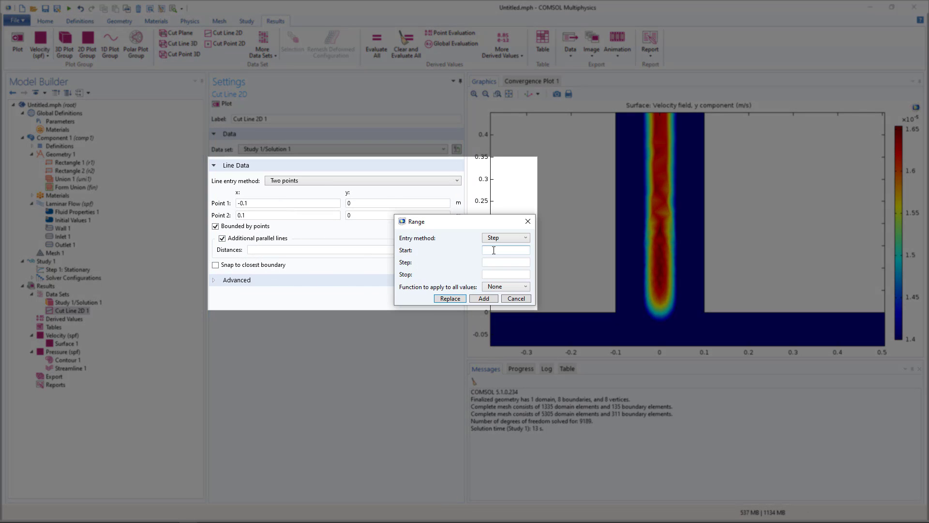
text(0)
click(507, 262)
text(0.5)
key(Tab)
key(ctrl+a)
text(0.05)
key(Tab)
text(0.5)
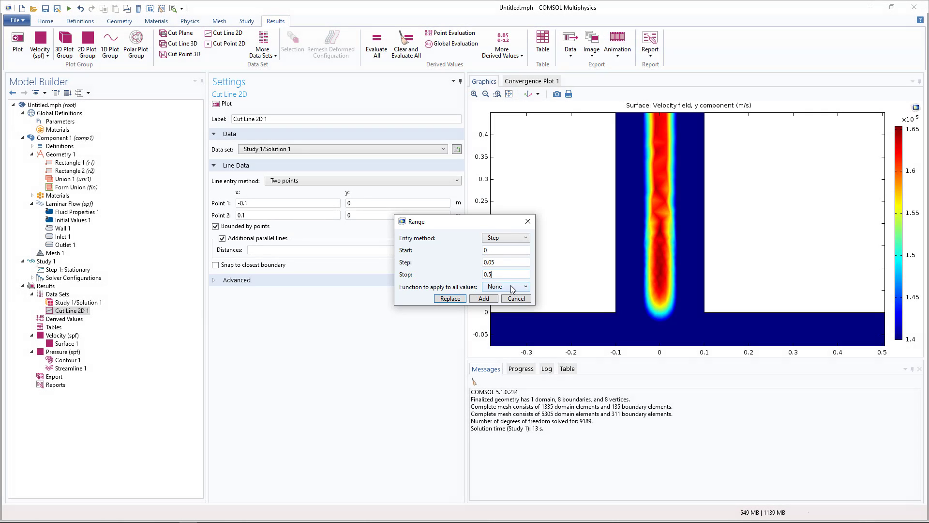
click(512, 286)
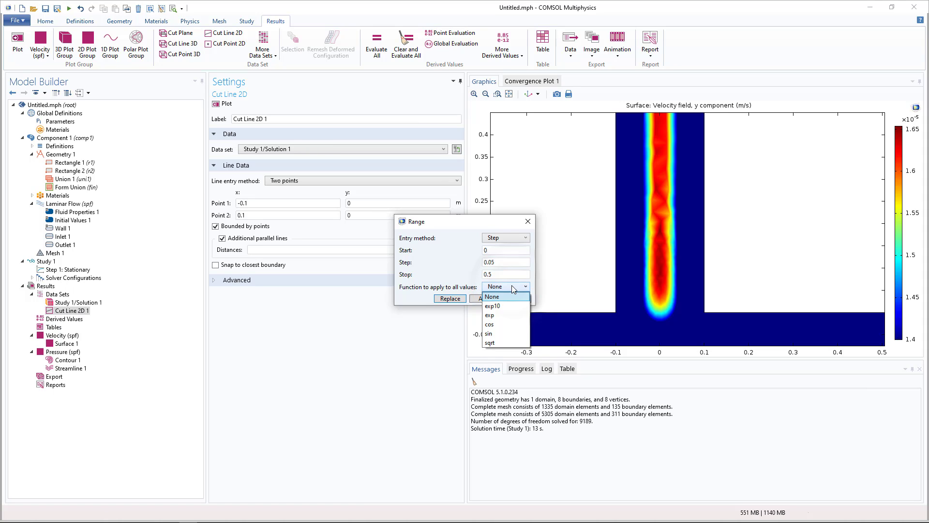
click(503, 296)
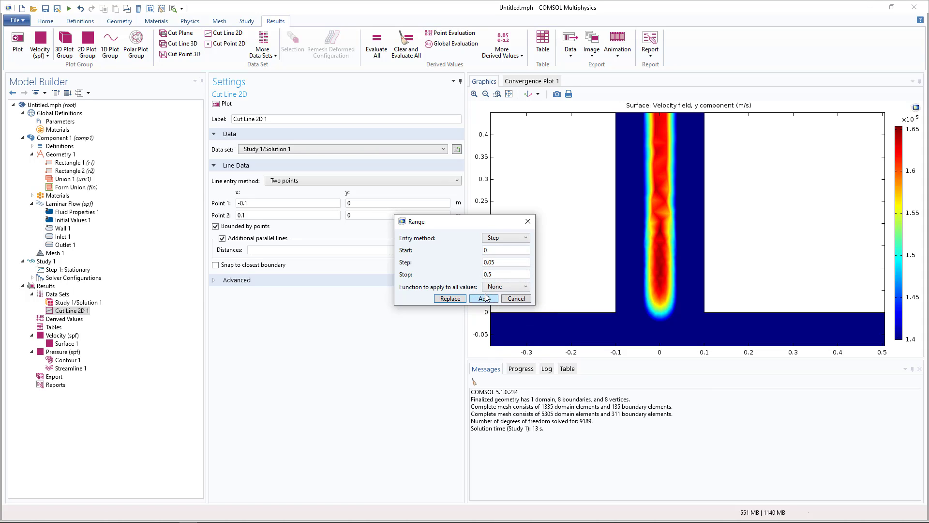
click(485, 299)
Plot the cut line data set to check where the parallel lines lie in the narrow channel
click(224, 103)
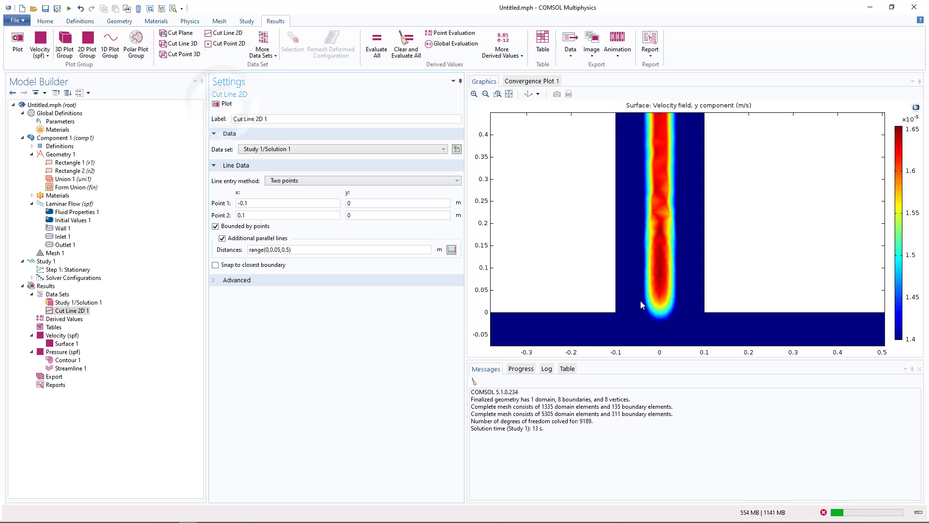
click(486, 94)
drag(594, 185, 583, 236)
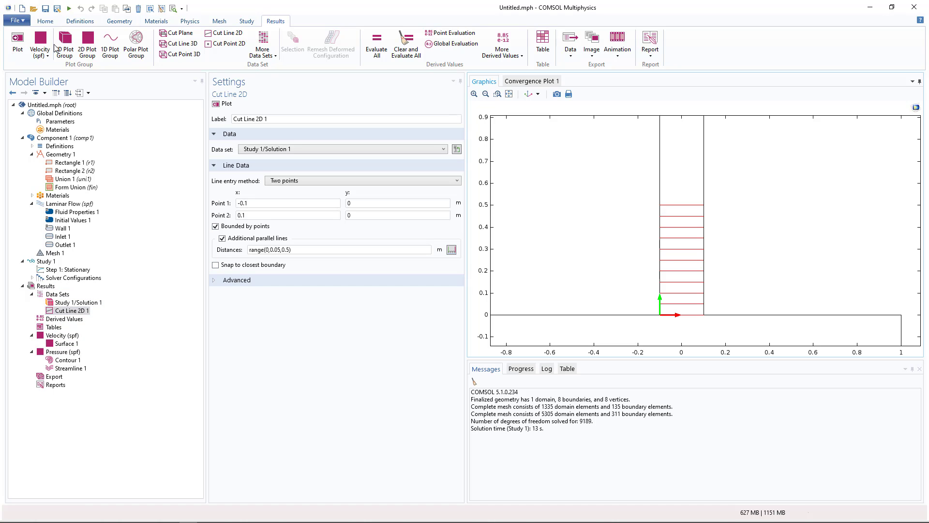
Create a 1D plot group using the Cut Line 2D 1 data set, add a line graph of v and plot it
click(110, 46)
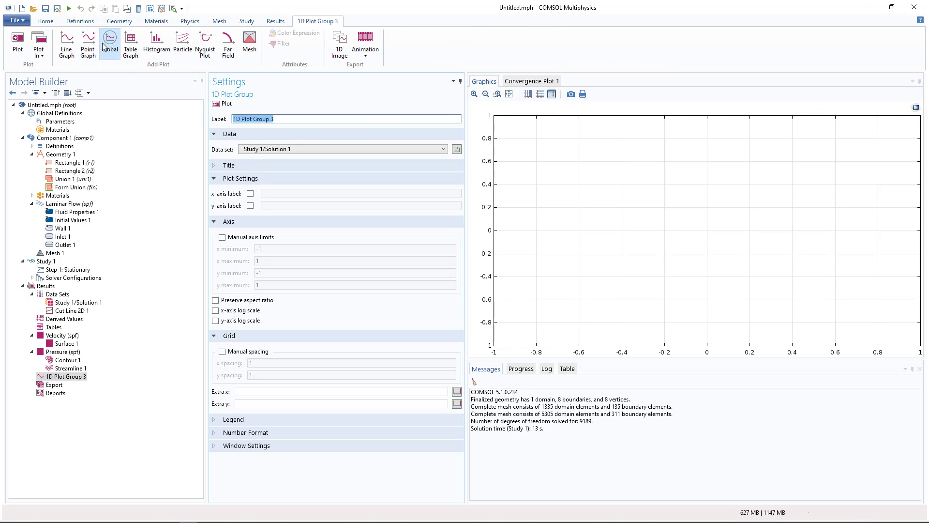
click(265, 150)
click(262, 179)
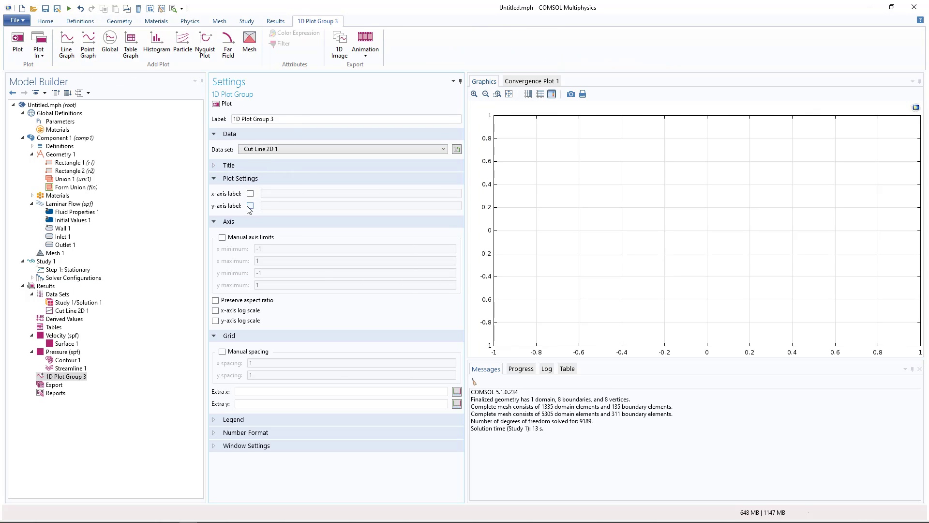
click(68, 51)
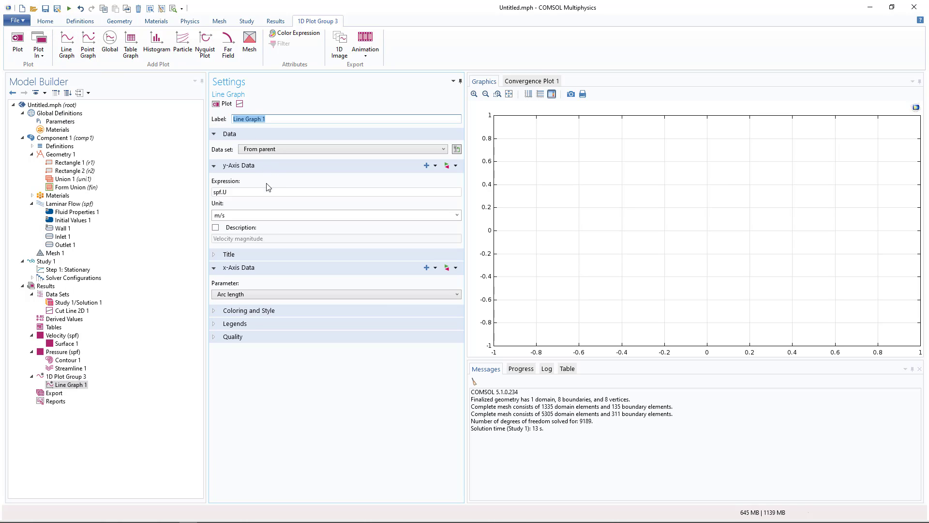
drag(242, 193, 166, 190)
text(v)
click(226, 103)
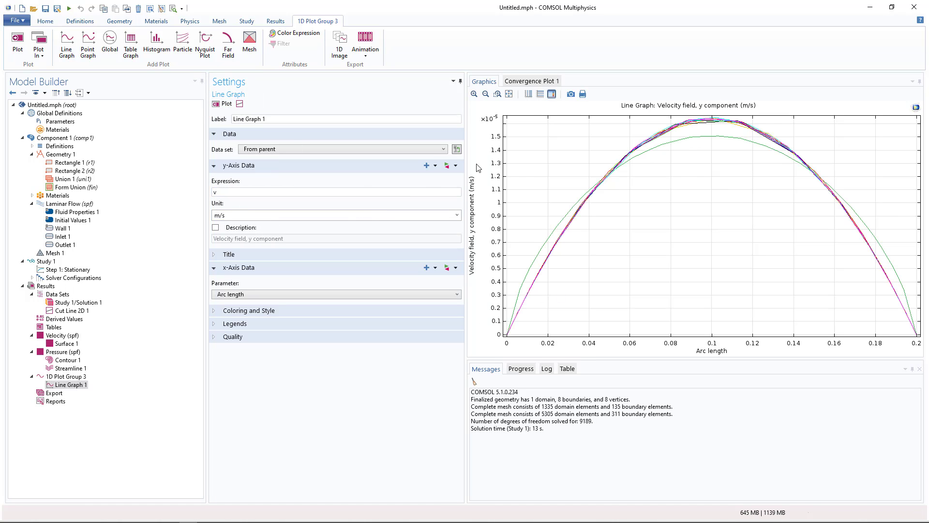
Offset the line graph curves by height by changing the y-axis expression to v+0.001[1/s]*y, and plot them
click(234, 193)
text(+0.001[1/s])
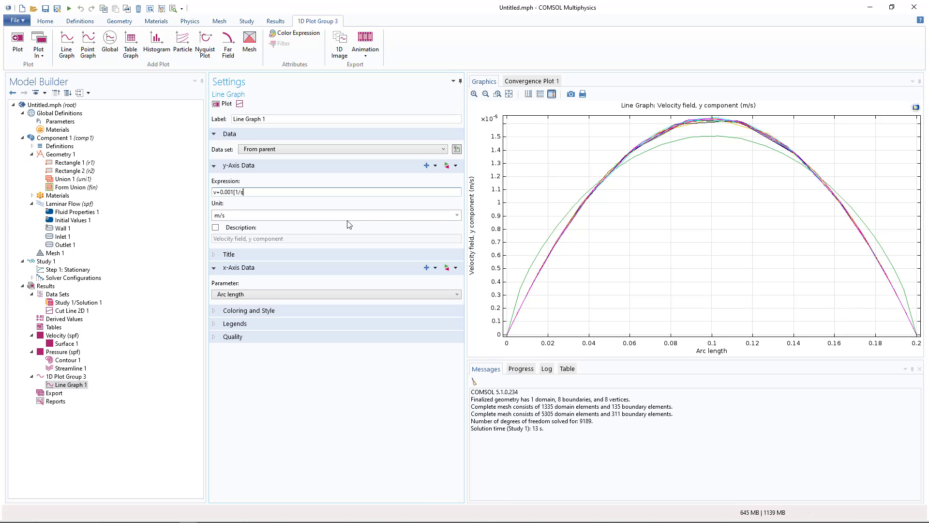
text(z)
key(BackSpace)
text(y)
click(224, 103)
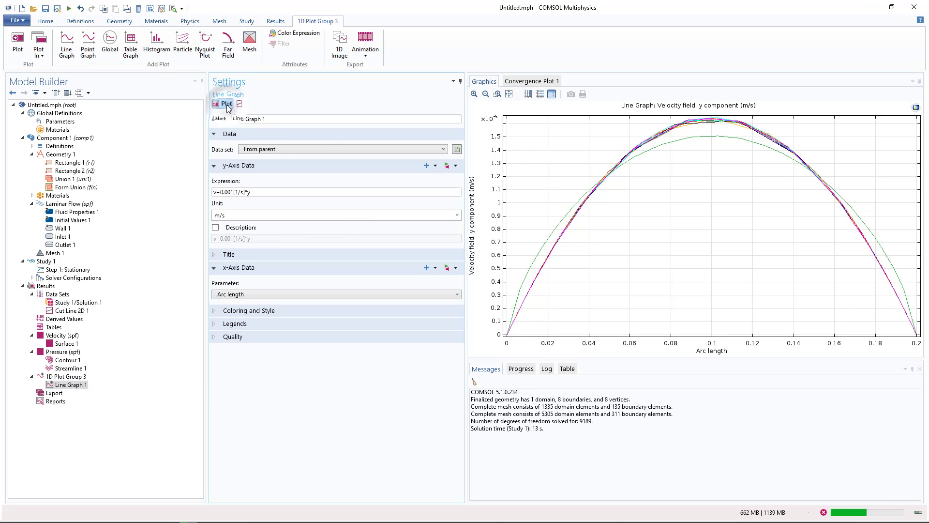
Reduce the offset coefficient in the line graph expression, plotting with 0.00001 and finally with v+0.00005[1/s]*y
click(228, 192)
text(00)
key(Return)
text(5)
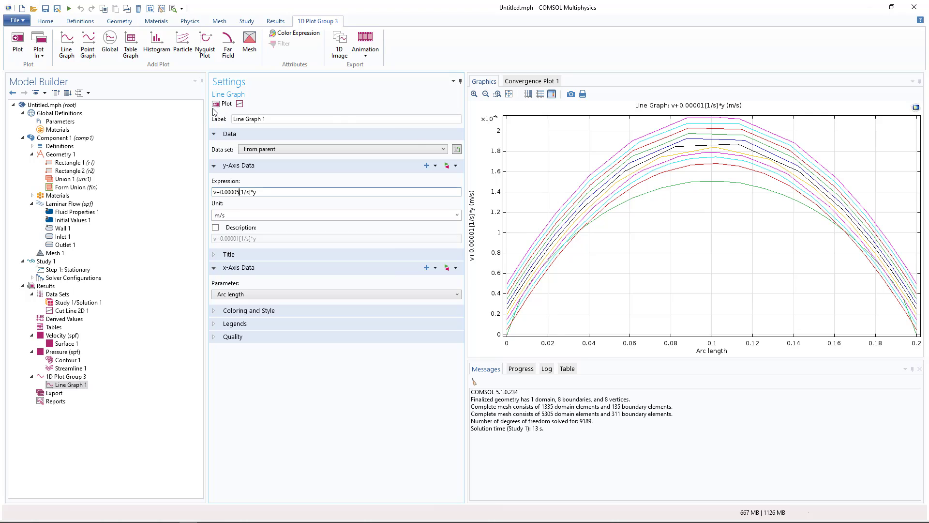
click(216, 104)
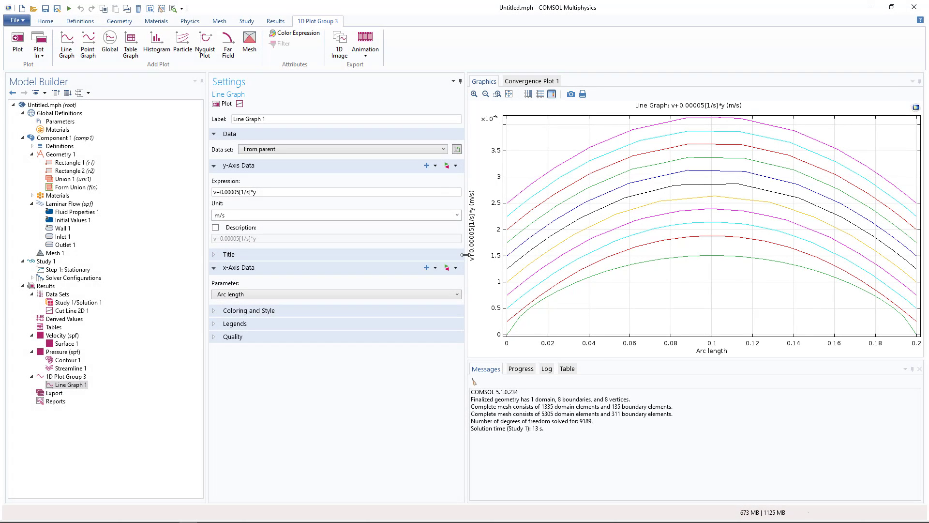
Add a second Cut Line 2D data set to the results
drag(465, 227, 602, 232)
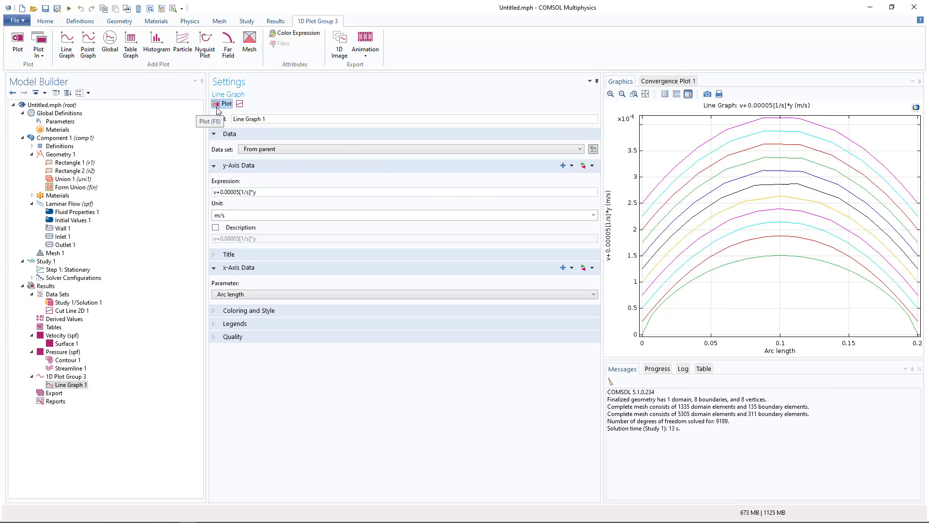
right_click(44, 286)
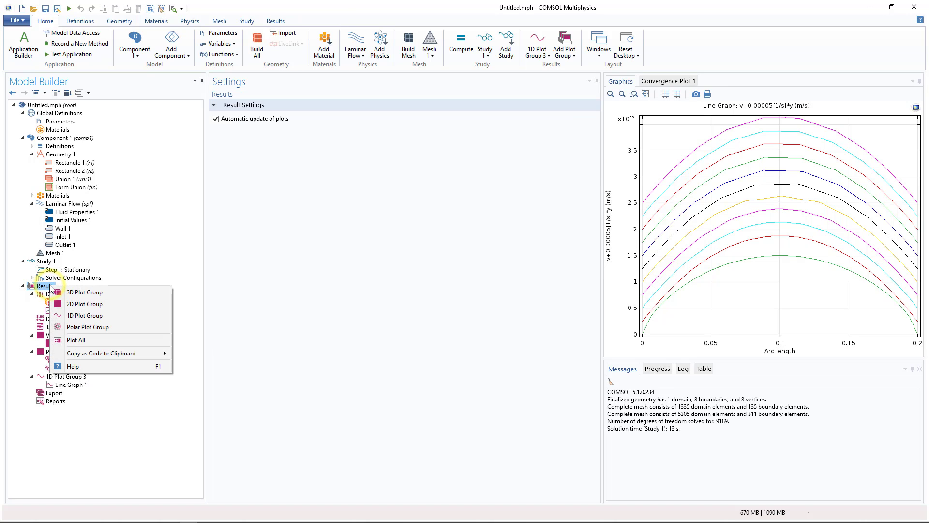
click(45, 294)
right_click(44, 294)
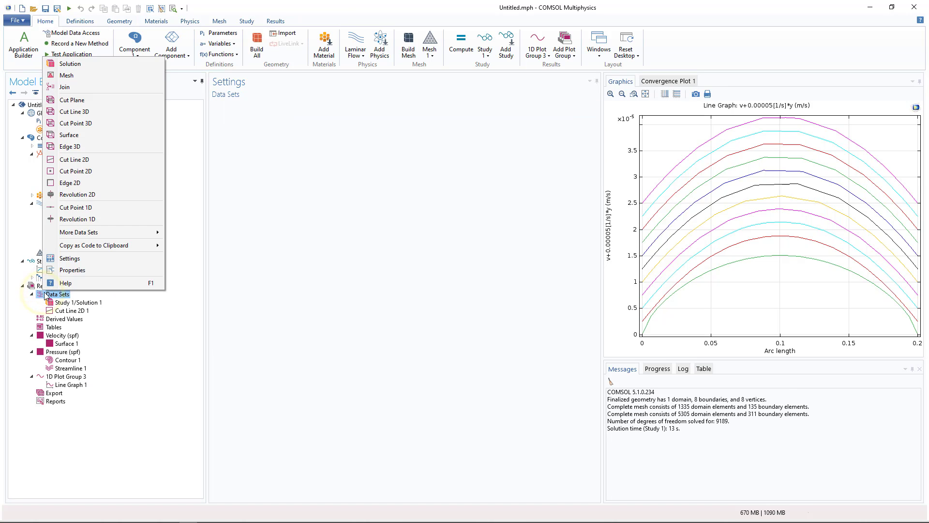
click(363, 203)
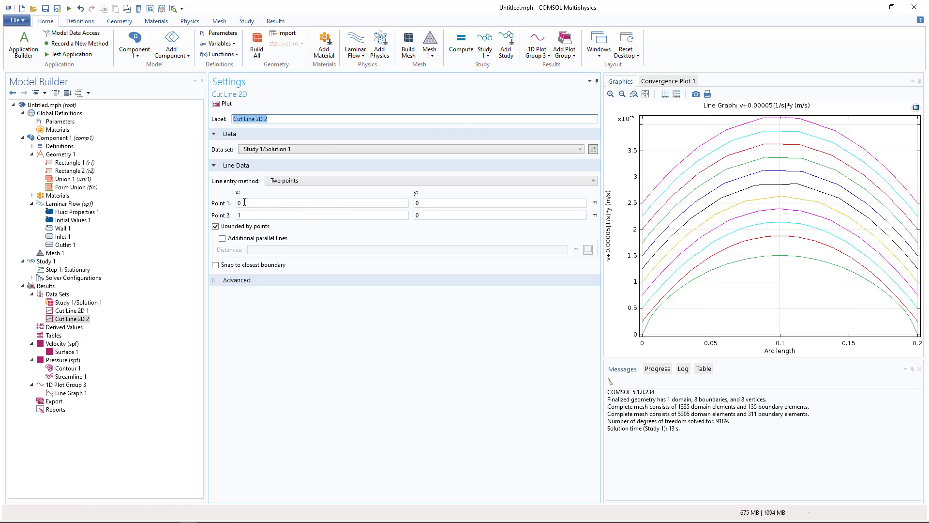
Define the second cut line from point (-0.08, 0) to point (-0.08, 1) along the narrow channel
drag(245, 203, 204, 201)
text(-0.08)
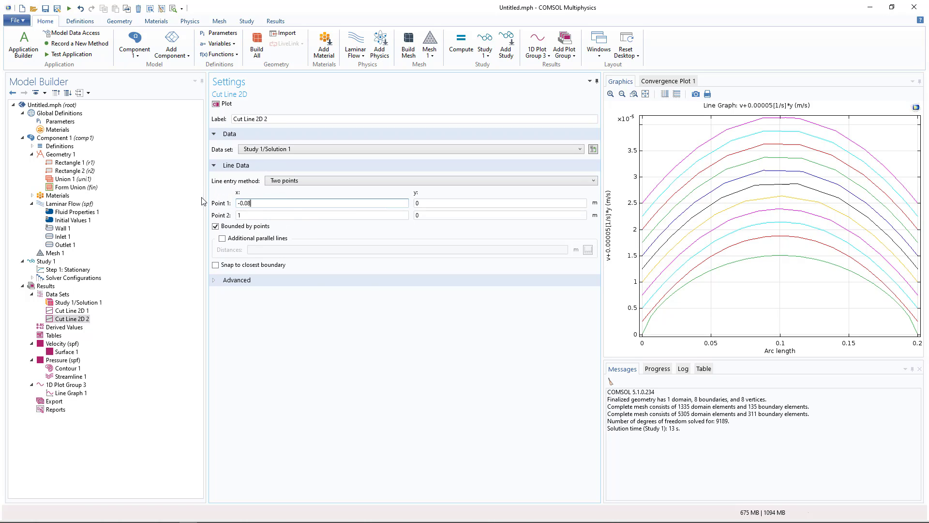
double_click(260, 213)
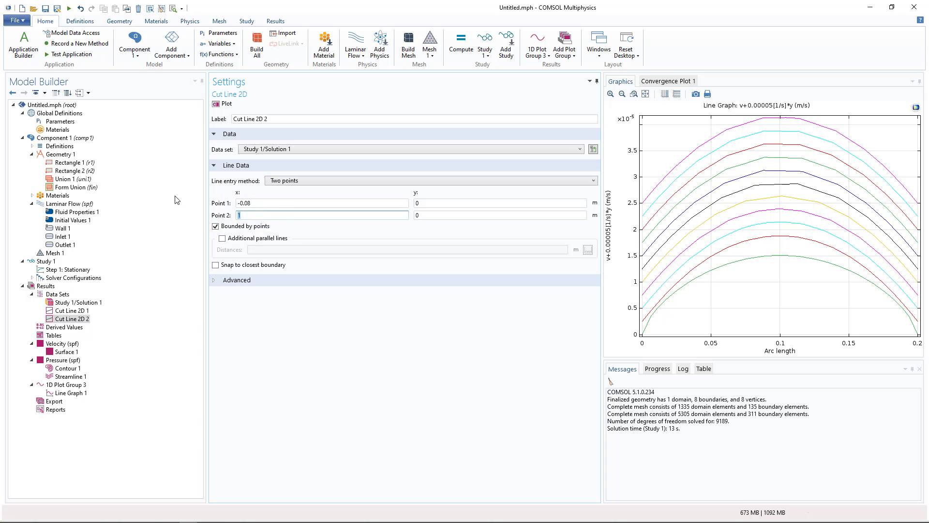
text(-0.08)
click(428, 212)
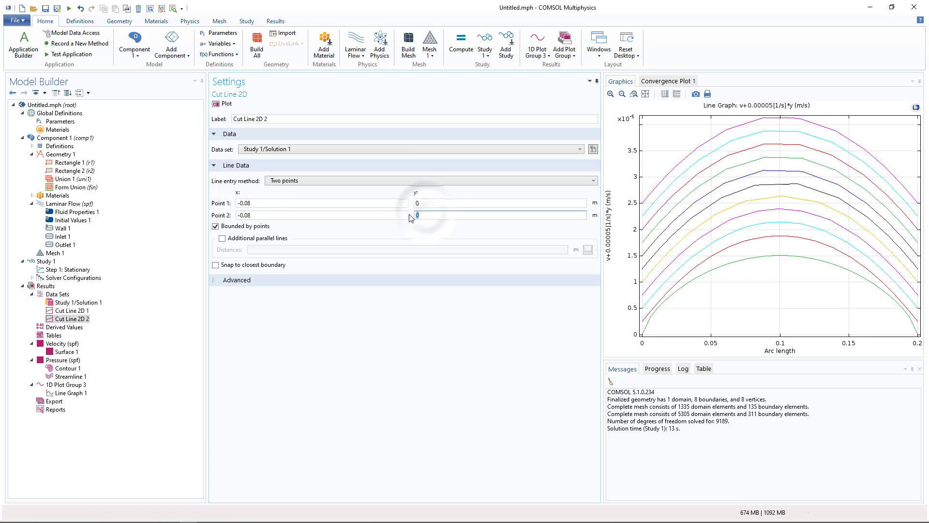
text(.2)
key(BackSpace)
key(BackSpace)
key(BackSpace)
text(1)
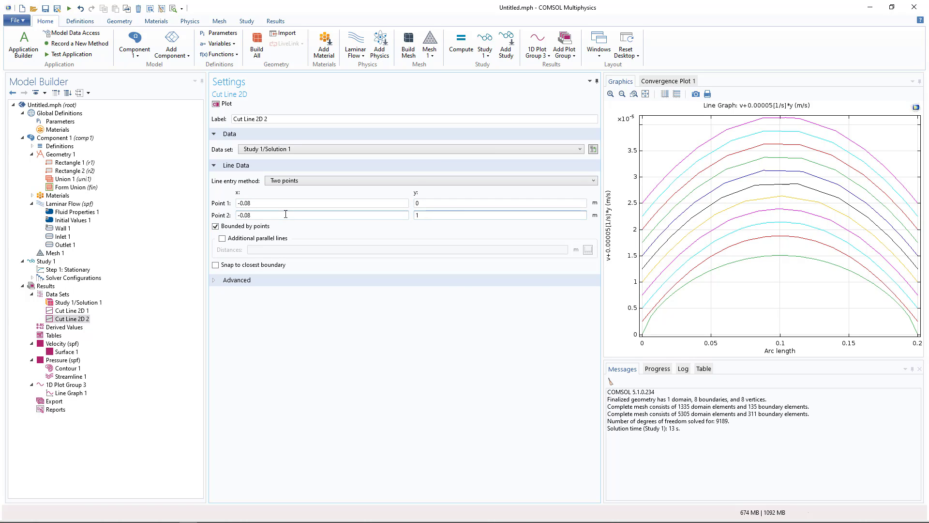
Add parallel lines to the second cut line at distances range(0,-0.02,-0.16) and plot the data set
click(256, 238)
click(588, 249)
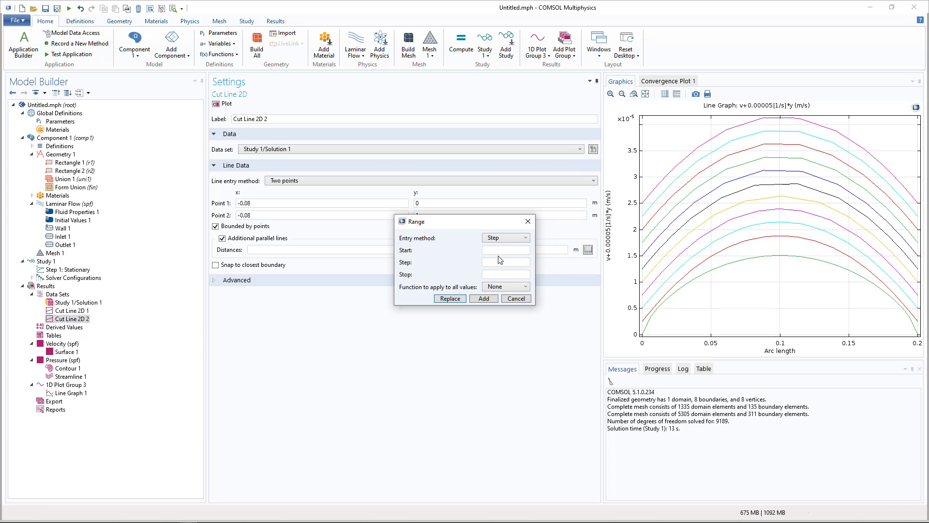
click(502, 251)
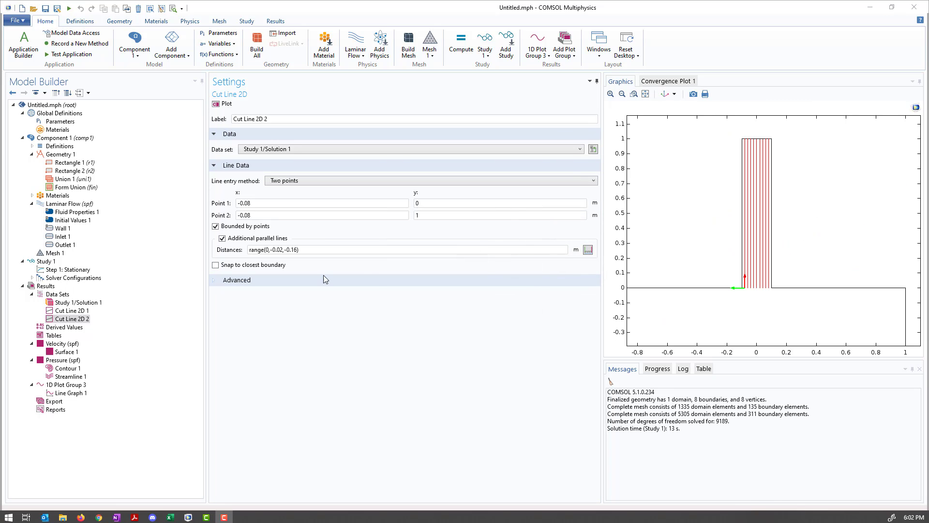
click(315, 250)
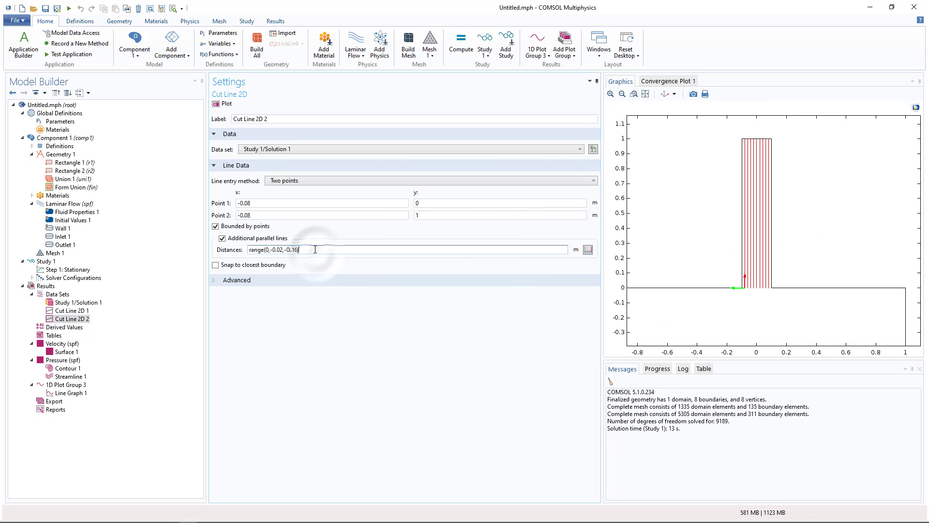
double_click(315, 250)
click(325, 266)
click(323, 267)
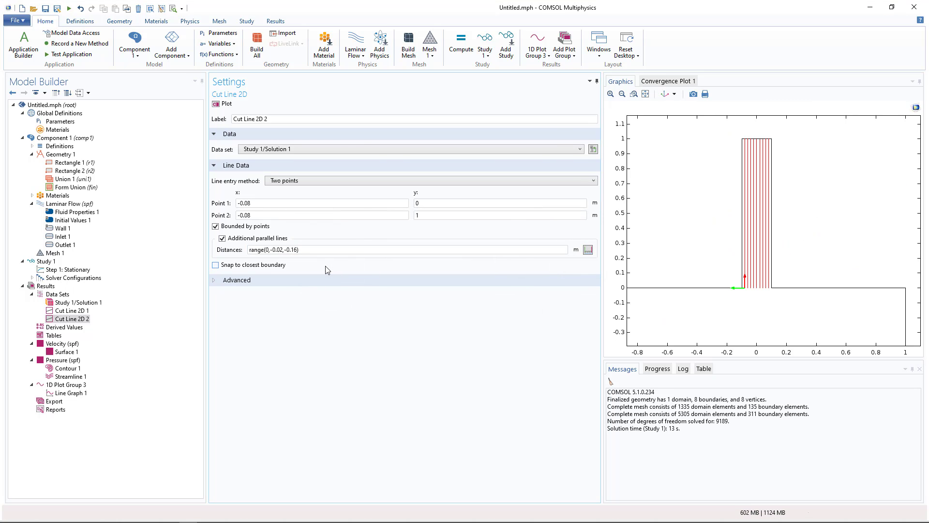
click(224, 104)
Switch 1D Plot Group 3 to the Cut Line 2D 2 data set and plot it
click(77, 387)
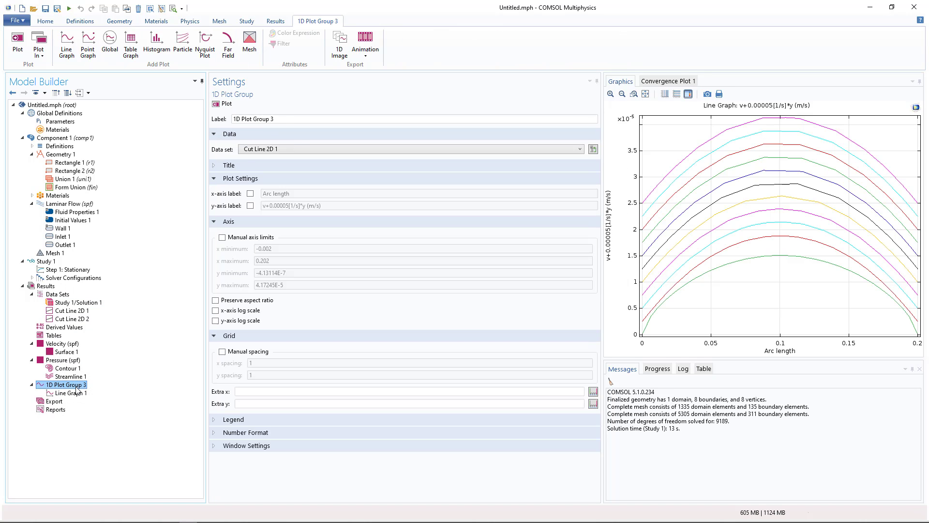
click(271, 149)
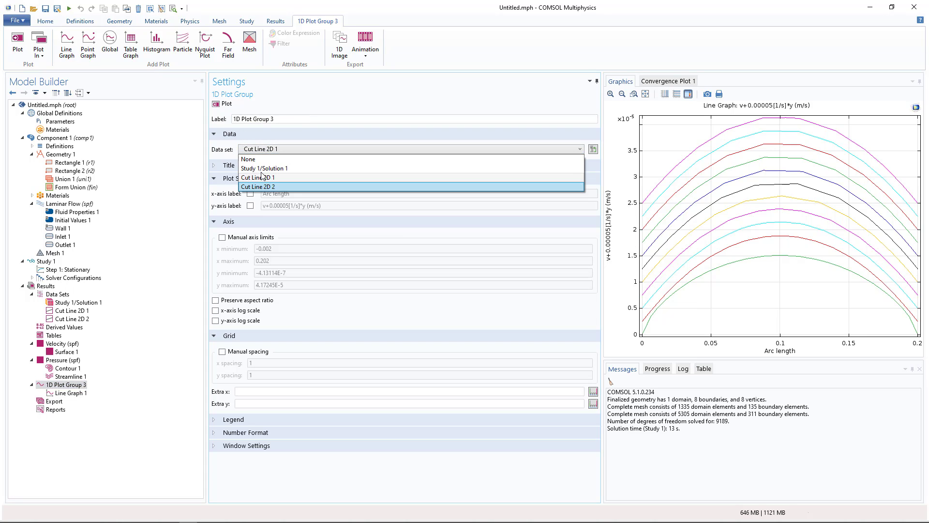
click(261, 187)
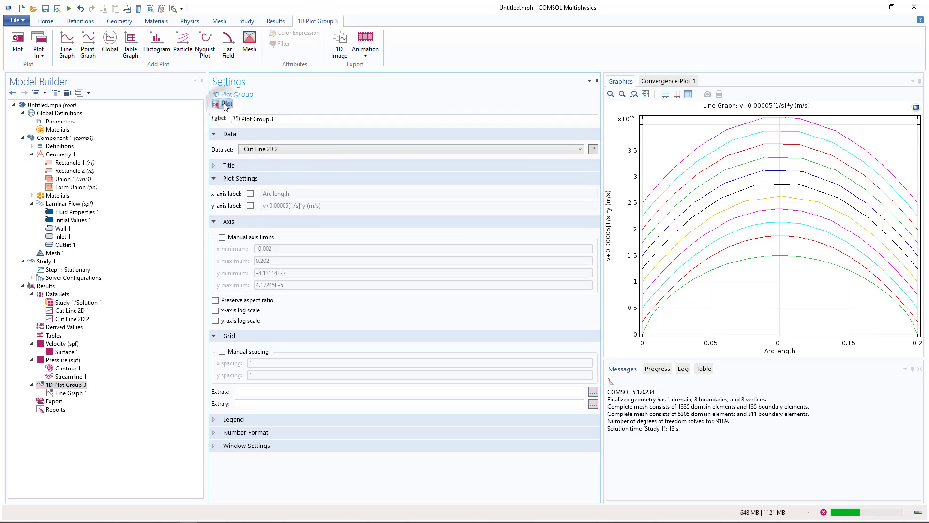
click(224, 104)
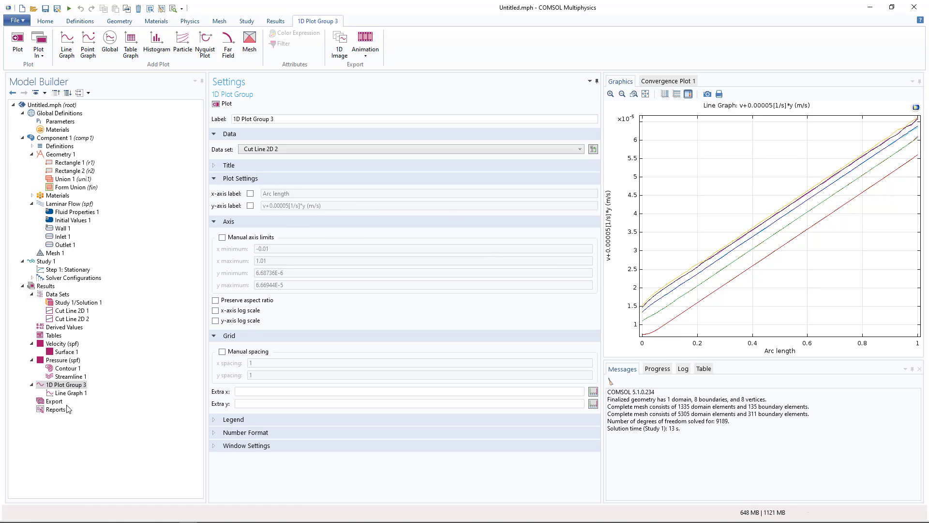
Set the line graph's y-axis expression to v, without the height offset, and plot it
click(71, 393)
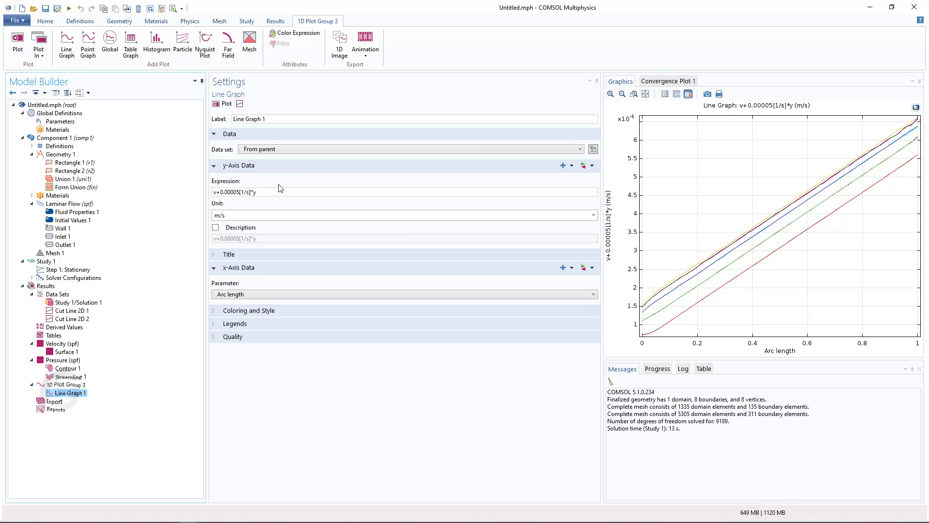
triple_click(279, 192)
text(v)
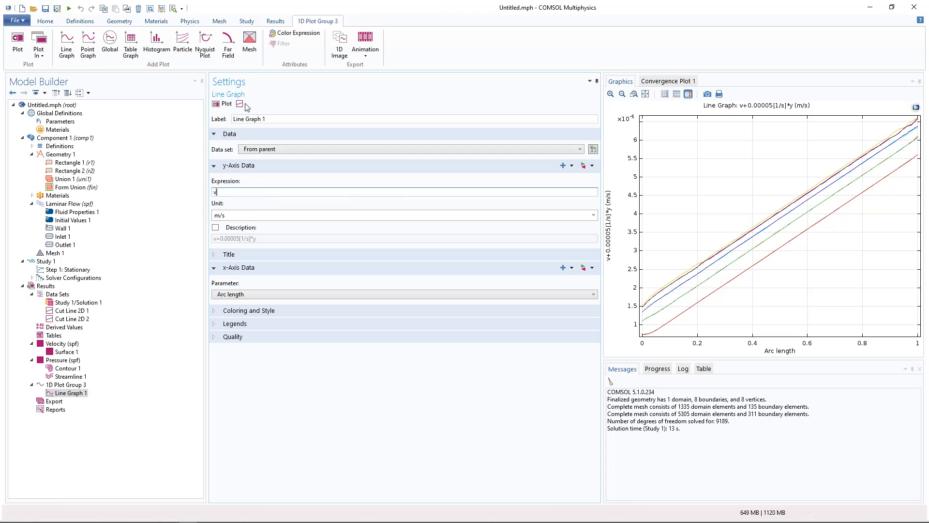
click(224, 105)
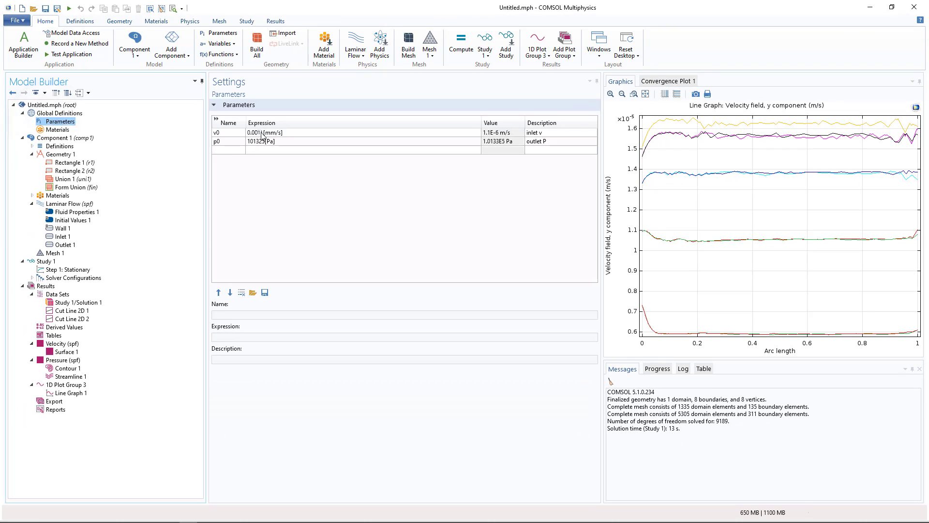
Raise the inlet velocity parameter v0 to 0.0021[mm/s] and, for another run, to a higher value, recomputing the study
click(262, 136)
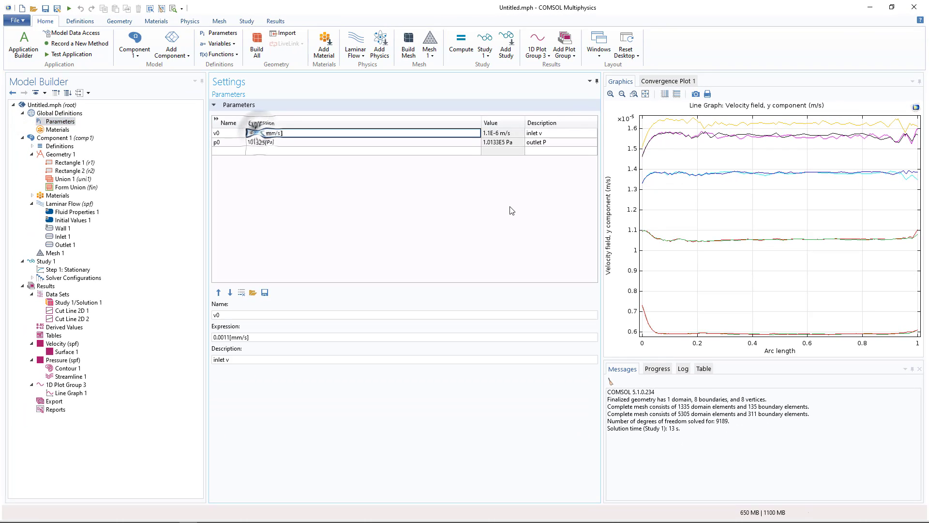
text(0)
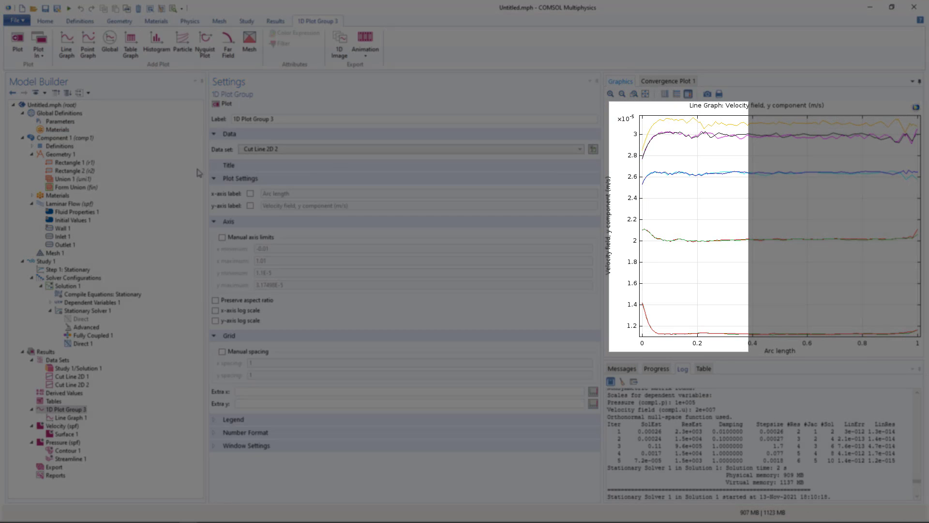
click(60, 122)
click(259, 133)
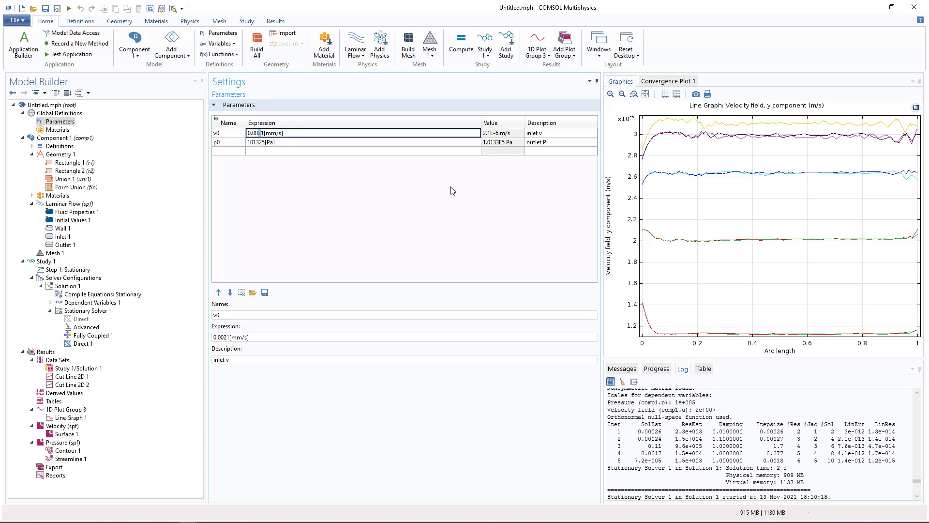
text(5)
click(459, 47)
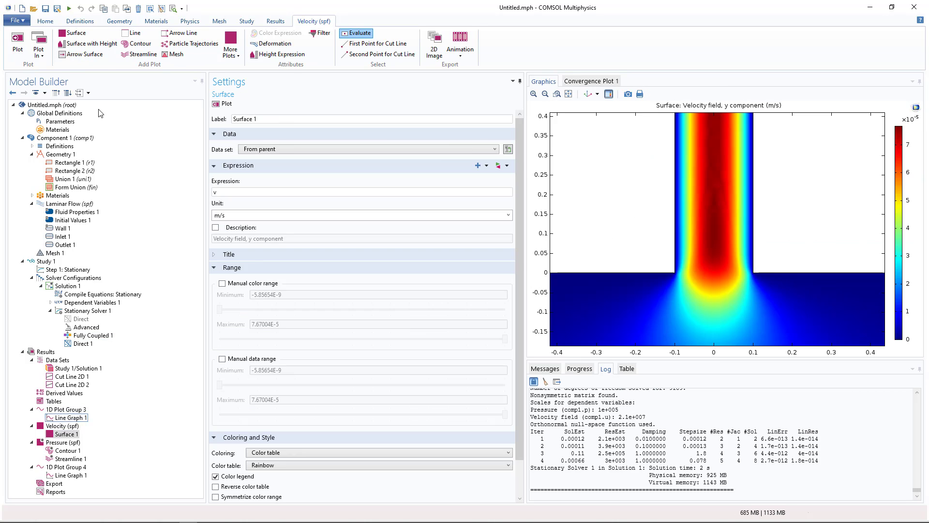
Add a surface with height to the velocity plot group, using pressure p as its expression, and plot it
click(82, 46)
triple_click(237, 191)
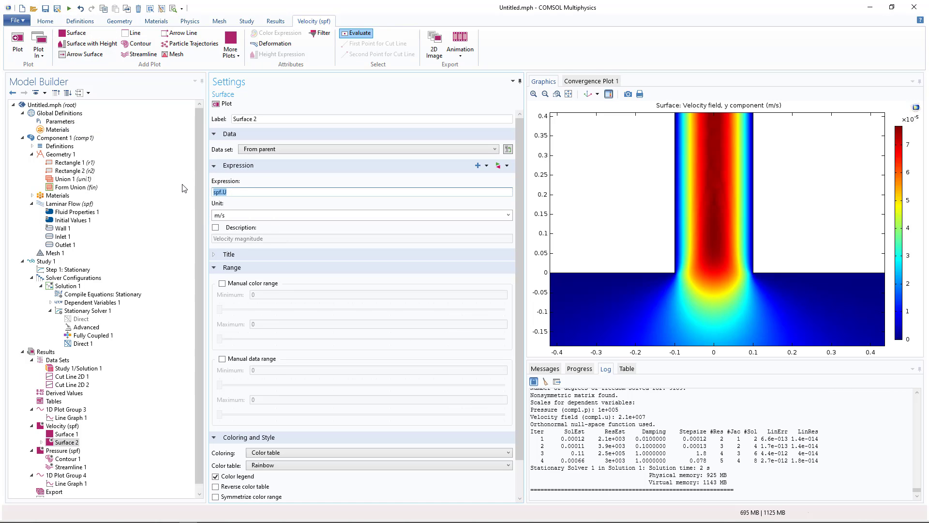
text(P)
key(Tab)
click(221, 103)
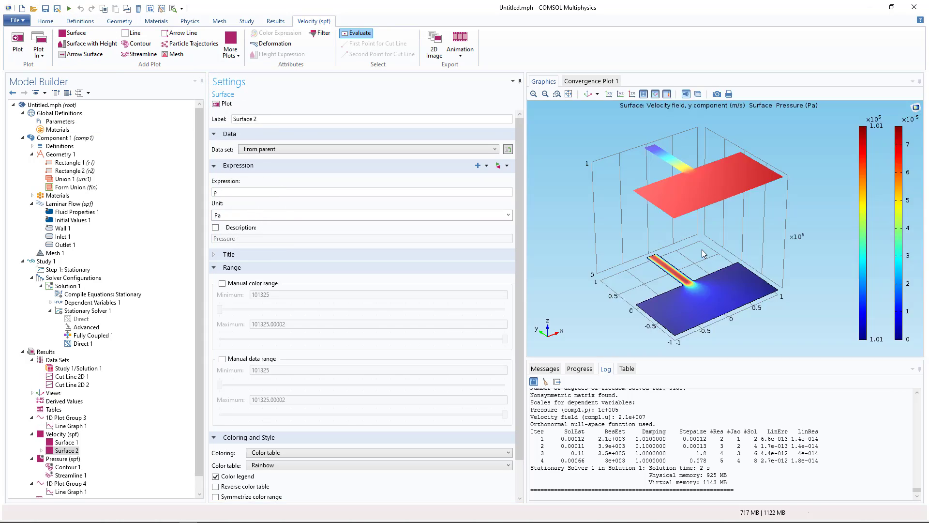
Change the pressure surface's unit to kPa and to bar, plotting each one
click(214, 214)
text(k)
click(226, 104)
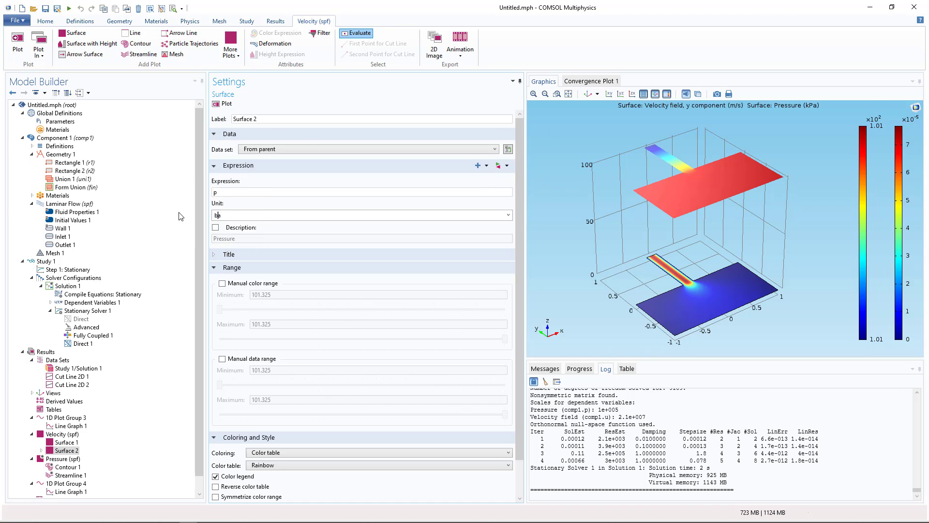
click(216, 104)
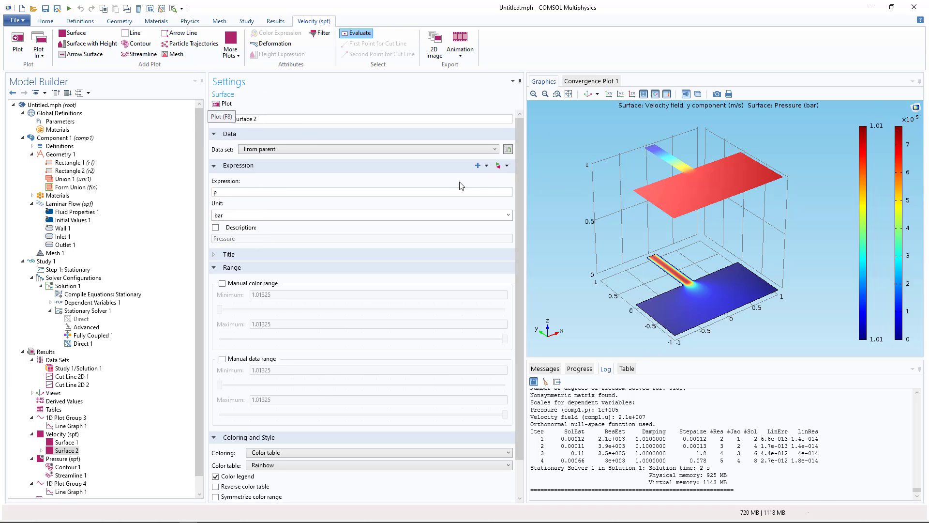
Plot the pressure surface relative to the outlet pressure using the expression p-p0 in Pa
drag(230, 215, 180, 213)
click(238, 192)
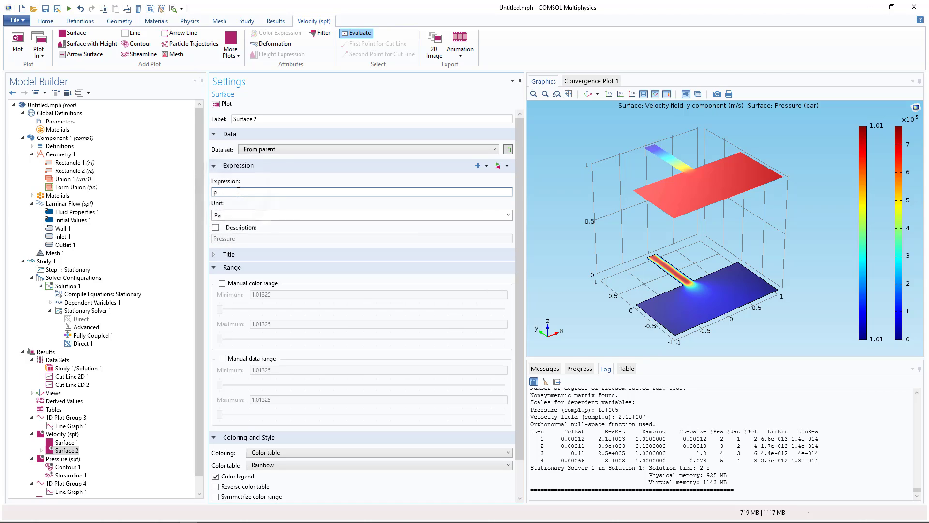
text(-p0)
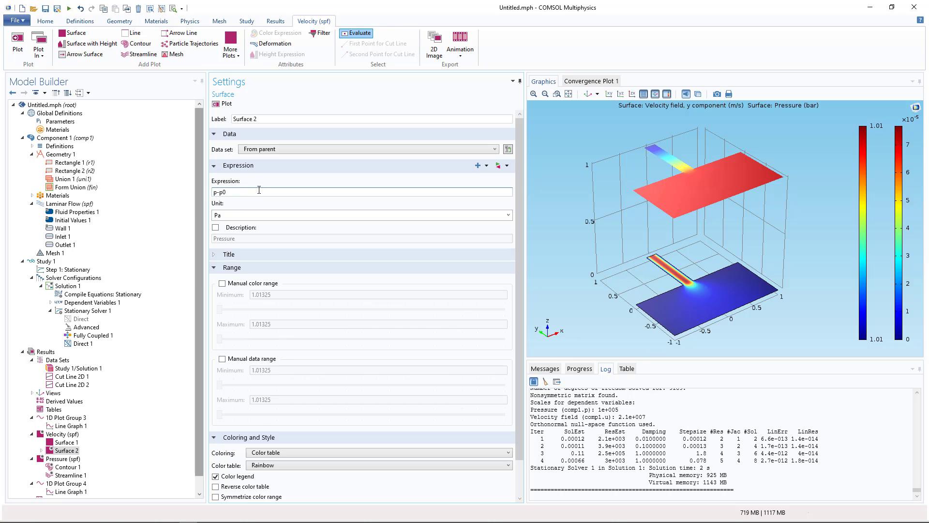
click(216, 103)
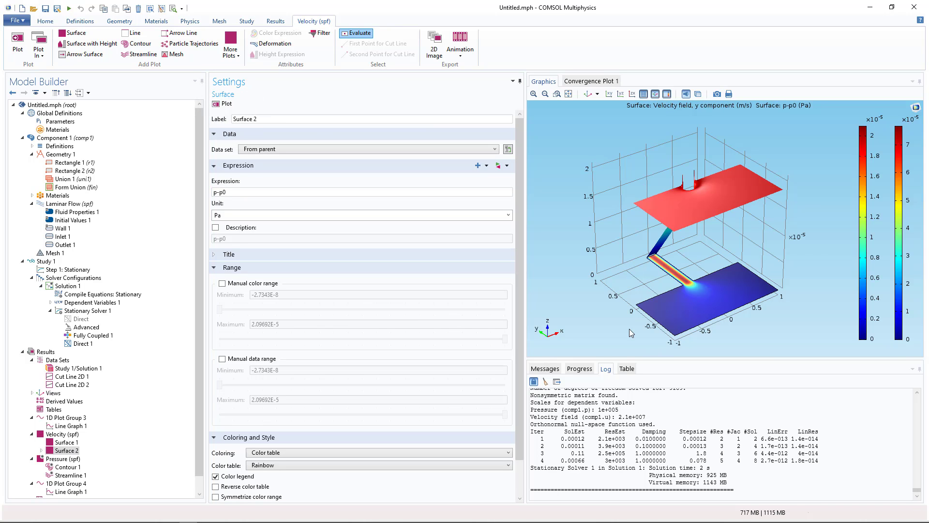
Examine the relative pressure height surface above the velocity field from several angles, including close up along the narrow channel
drag(629, 329, 568, 245)
drag(540, 206, 520, 260)
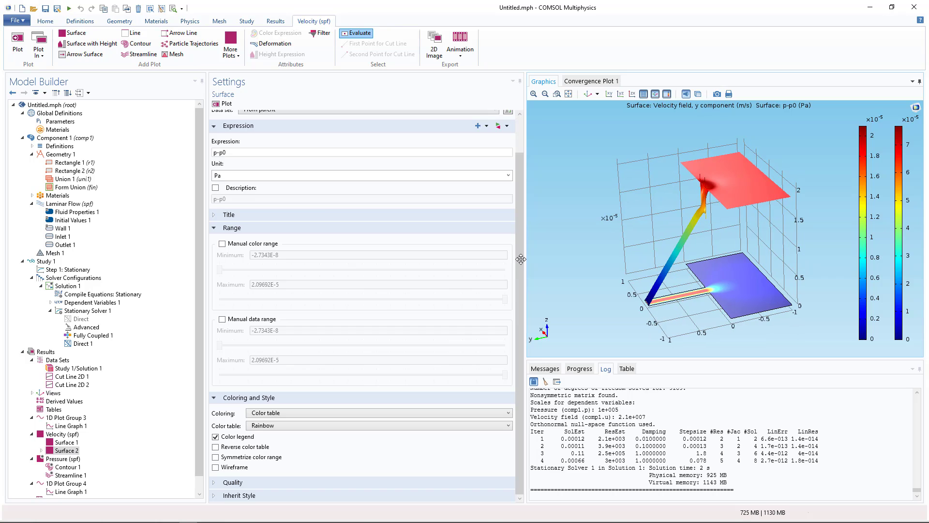
drag(698, 265, 704, 327)
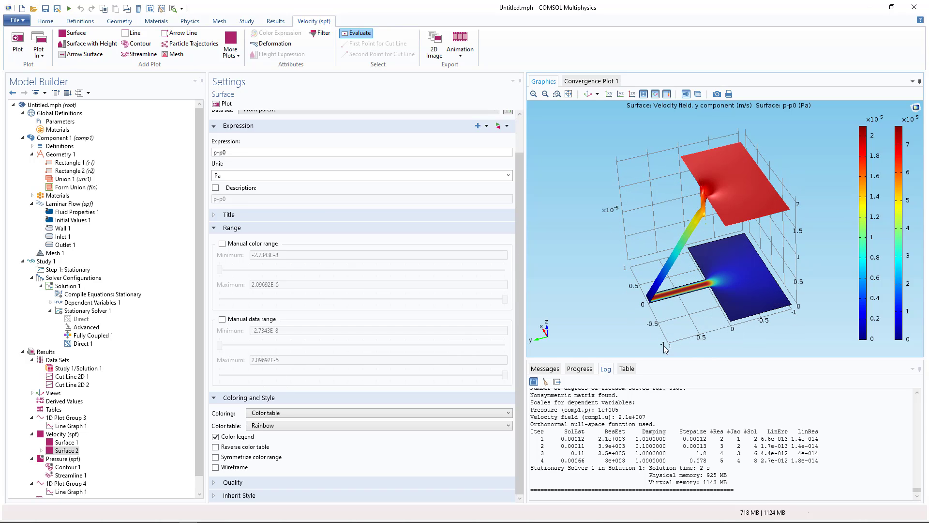
drag(664, 348, 704, 248)
click(534, 94)
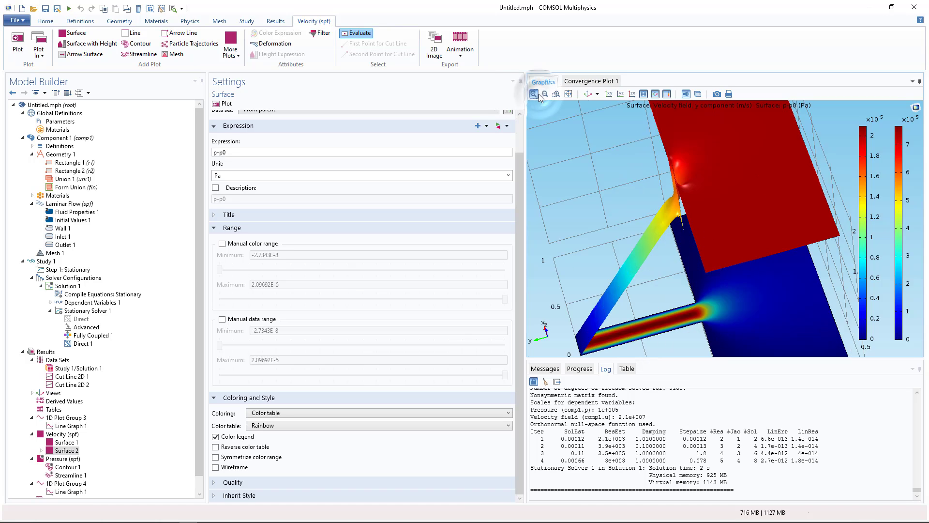
click(534, 93)
drag(648, 284, 653, 258)
mouse_move(645, 228)
right_down()
mouse_move(658, 251)
mouse_move(732, 272)
right_up()
mouse_move(732, 272)
mouse_down()
mouse_move(699, 265)
mouse_move(717, 269)
mouse_up()
mouse_move(676, 313)
right_down()
mouse_move(676, 271)
mouse_move(729, 126)
right_up()
drag(682, 316, 656, 309)
right_drag(619, 330, 644, 223)
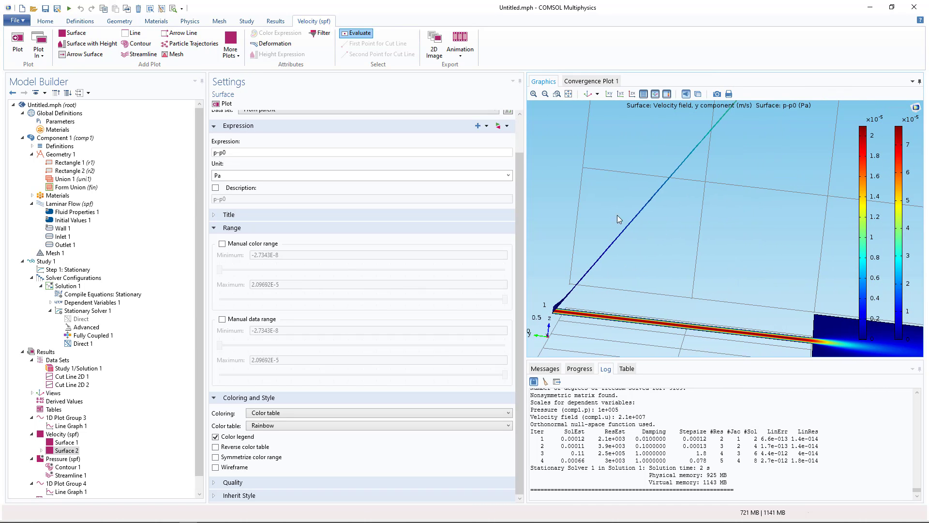
click(569, 94)
drag(673, 302, 691, 318)
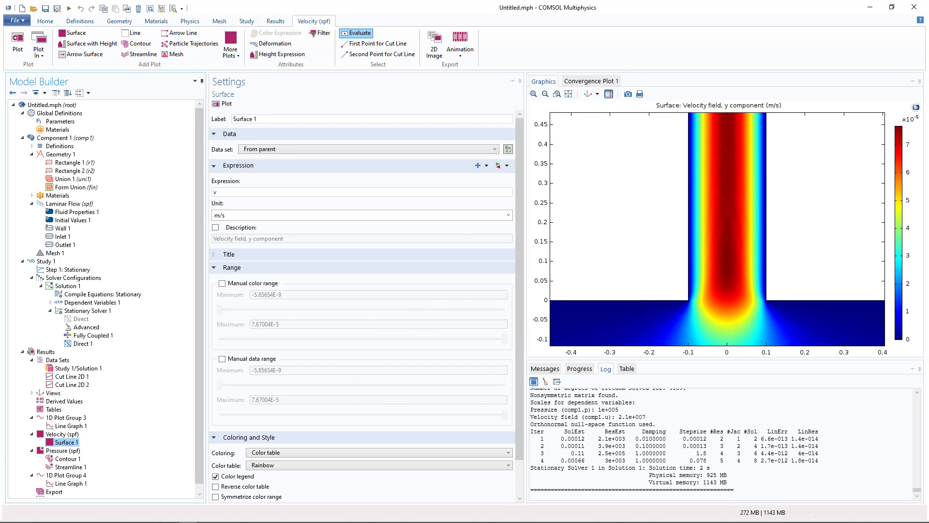
Add a parametric sweep to Study 1 with the inlet velocity v0 as its parameter
click(51, 262)
right_click(52, 263)
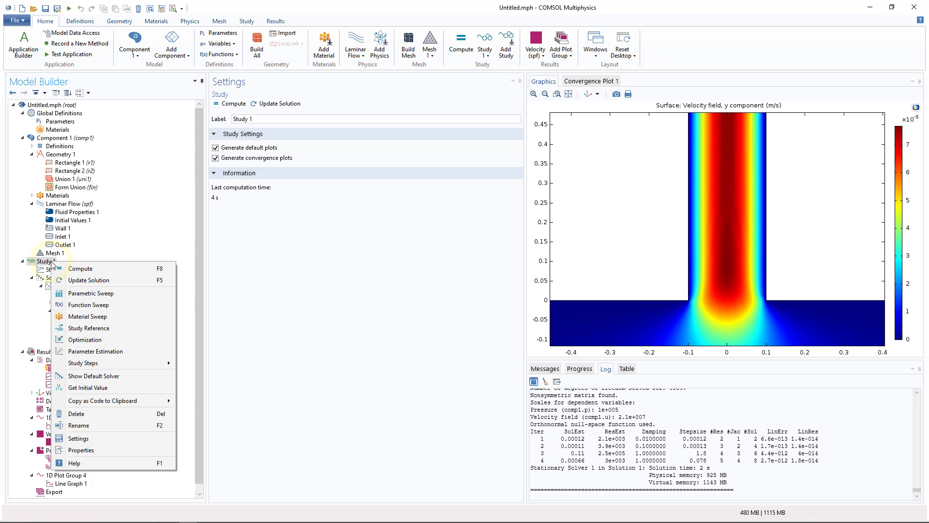
click(92, 293)
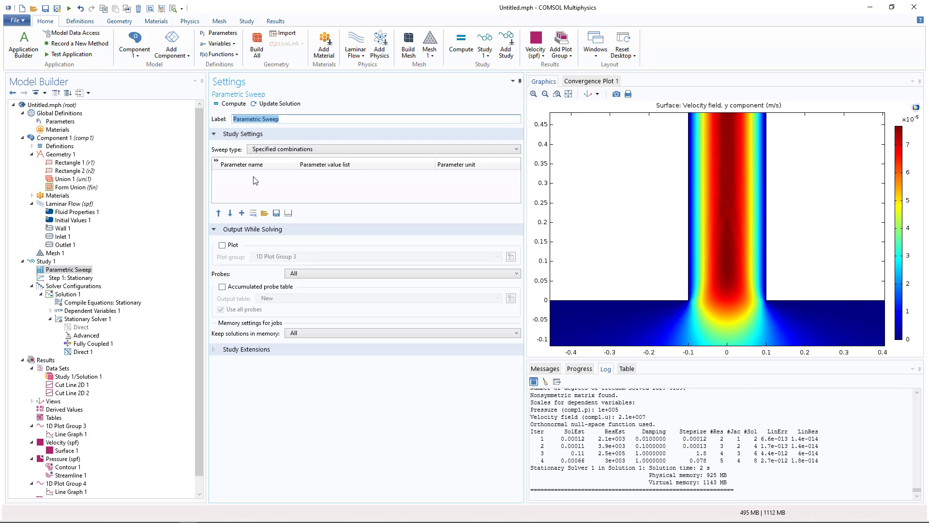
click(241, 213)
click(284, 179)
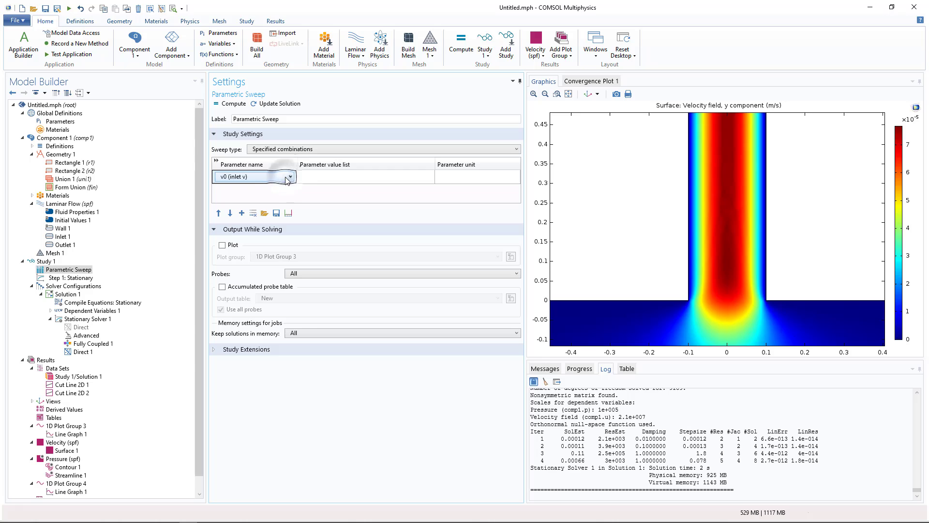
Sweep v0 over range(0.0011,0.001,0.0091) in mm/s and compute the study with 1D Plot Group 3 plotted while solving
click(352, 178)
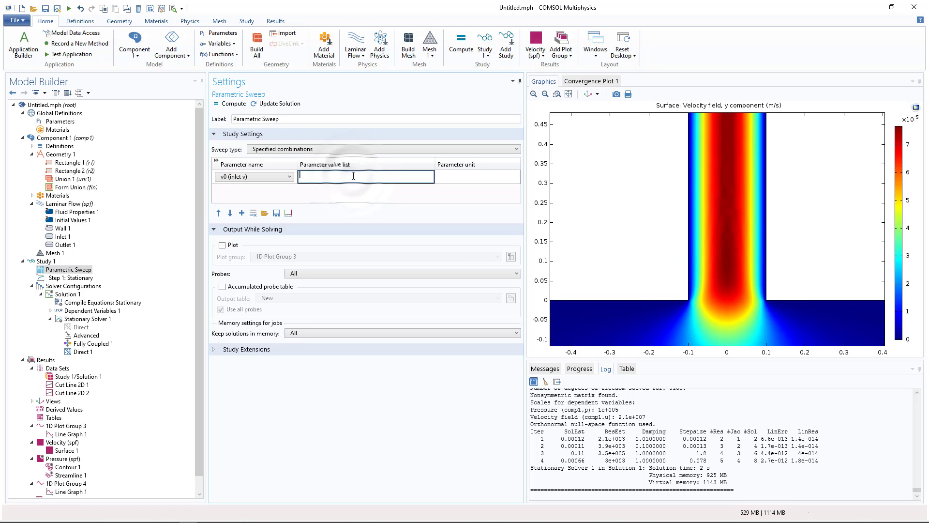
text(range(0.0011,0.001,0.0091)
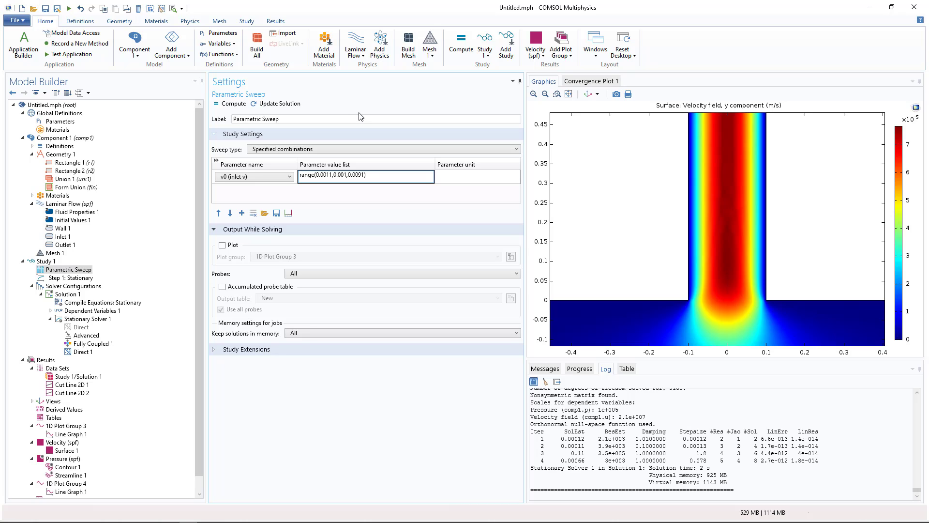
key(Tab)
text(m)
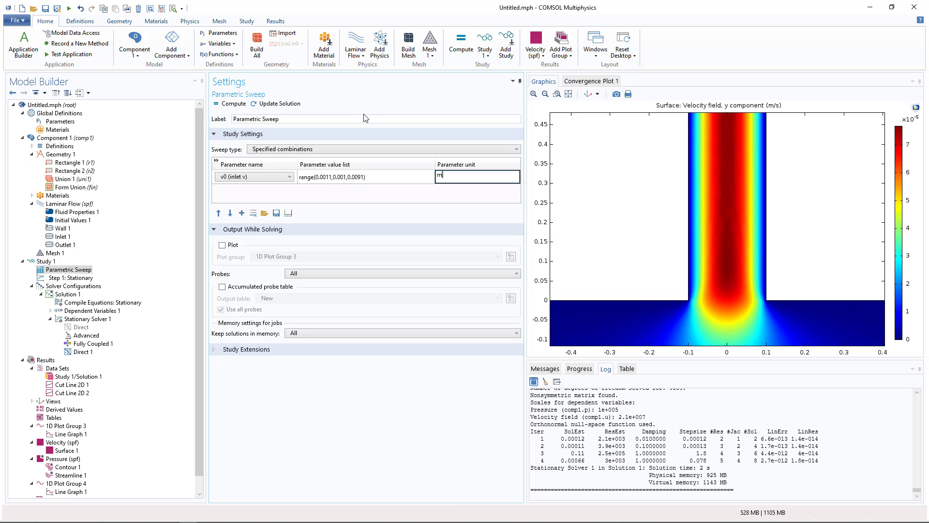
text(m/s)
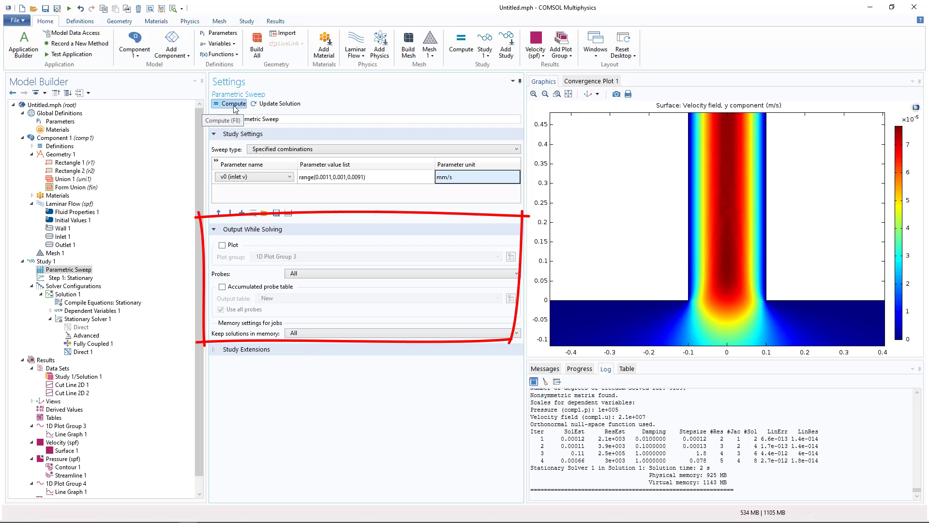
click(222, 245)
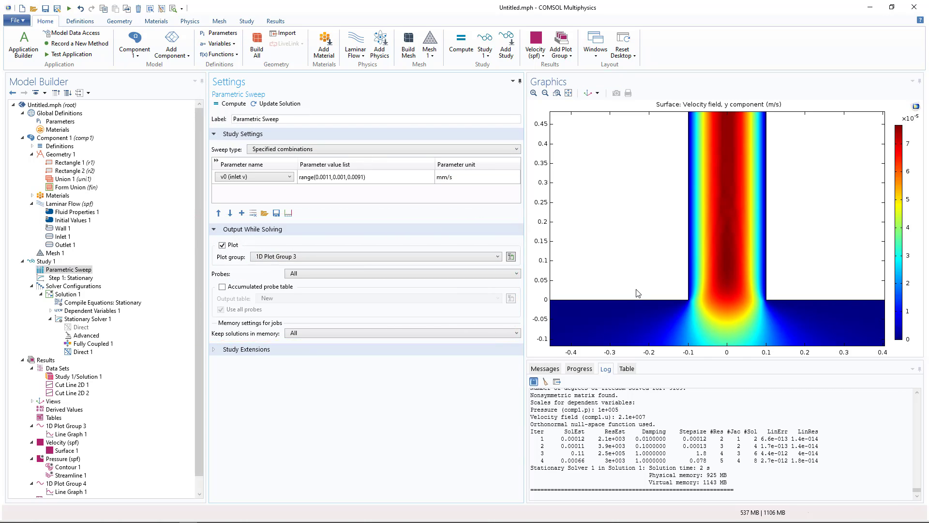
key(F8)
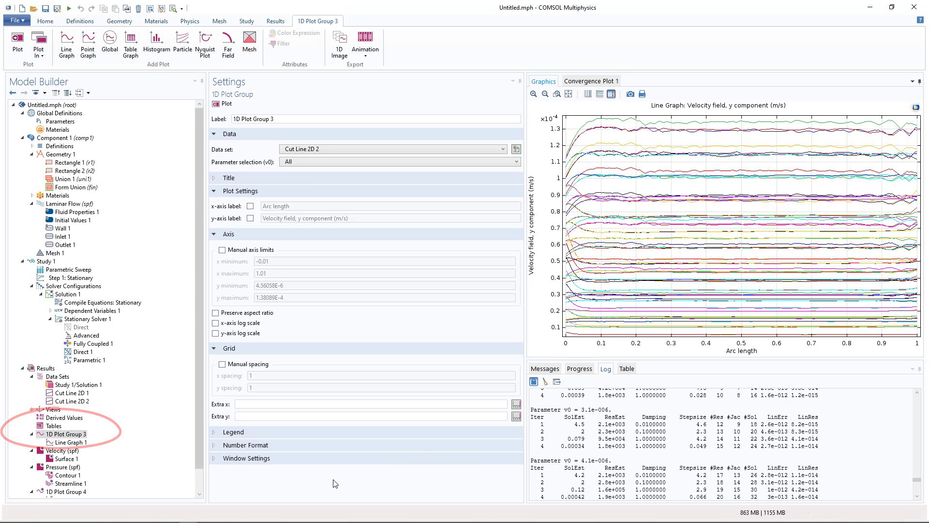
Restrict 1D Plot Group 3 to the single listed v0 value 0.0011 mm/s and plot it
scroll(87, 466, down, 1)
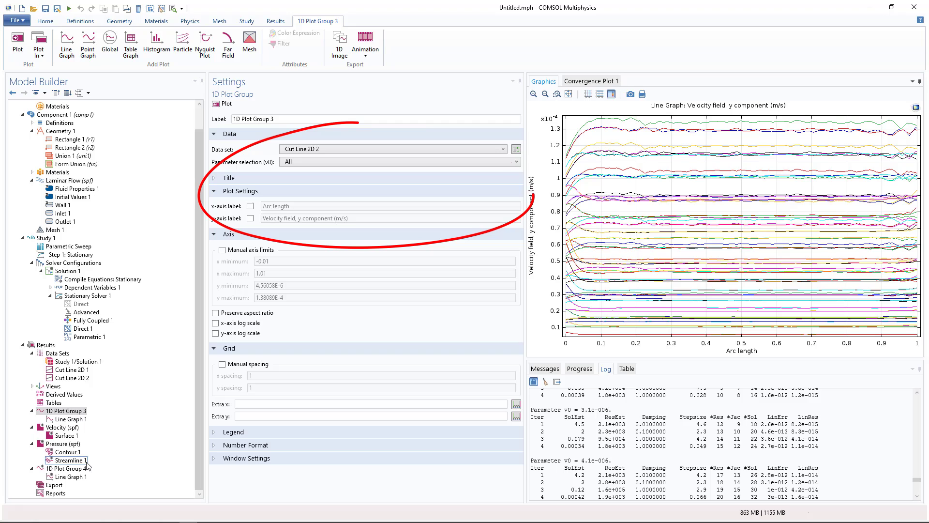
click(72, 419)
click(315, 161)
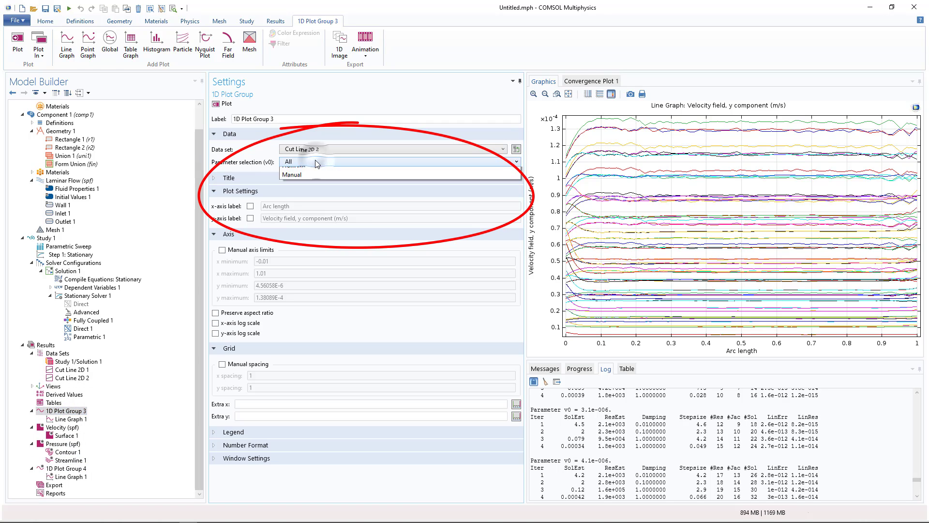
click(307, 199)
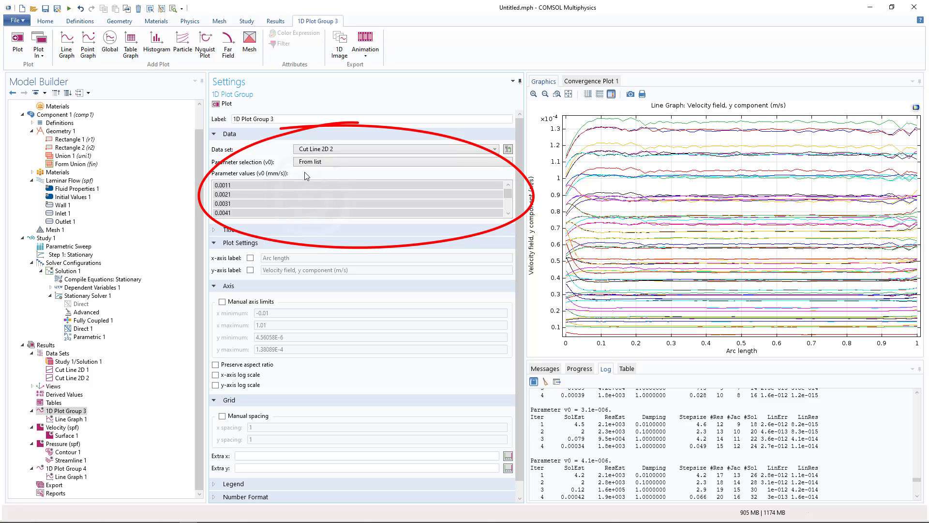
click(306, 185)
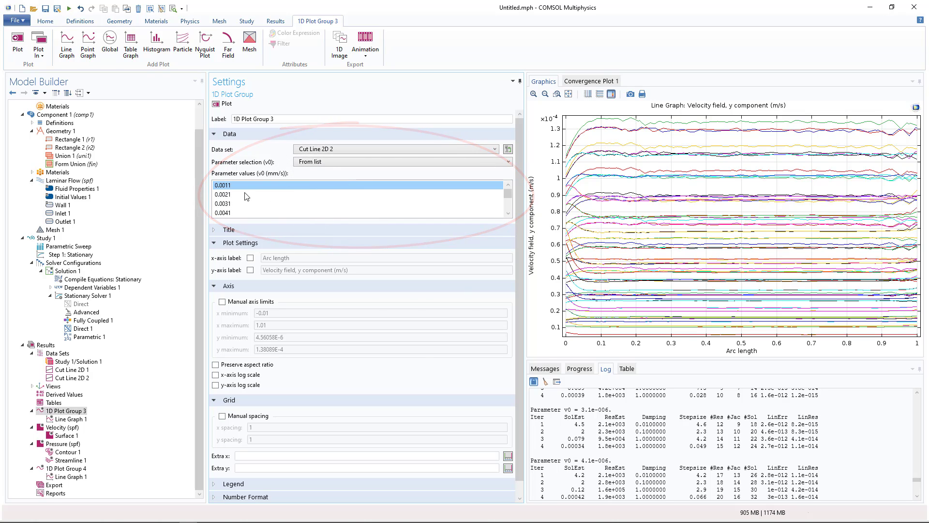
click(216, 104)
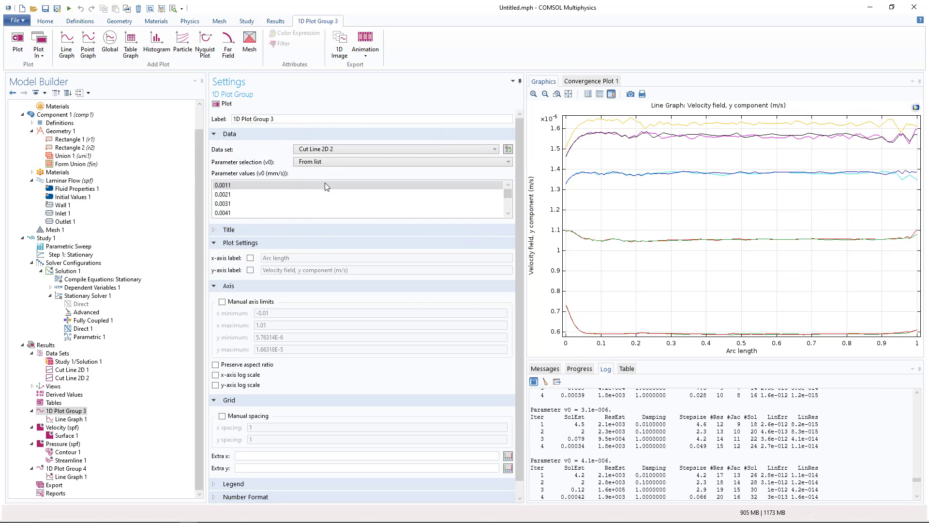
Add the v0 values 0.0051 and 0.0091 mm/s to the 1D Plot Group 3 selection and replot the velocity profiles
scroll(237, 211, down, 2)
scroll(231, 195, up, 1)
ctrl+click(234, 203)
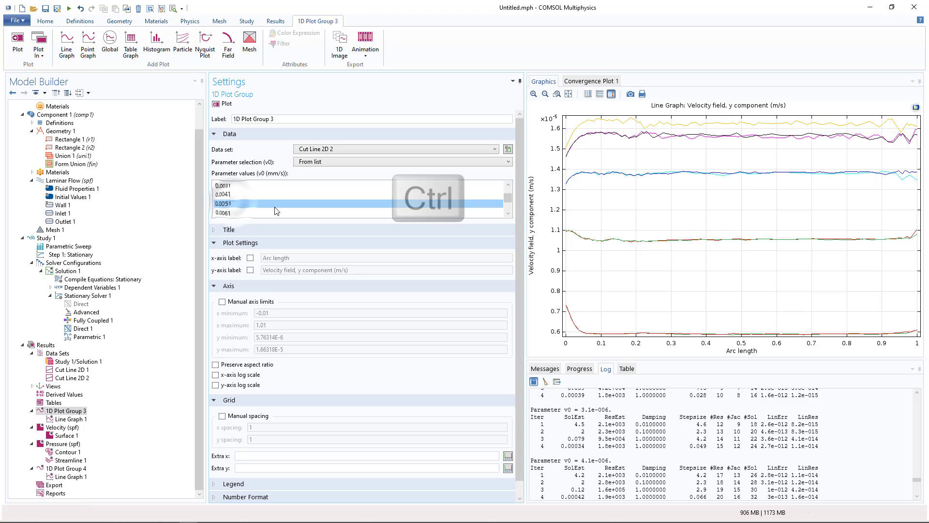
scroll(234, 205, down, 1)
ctrl+click(233, 210)
click(216, 103)
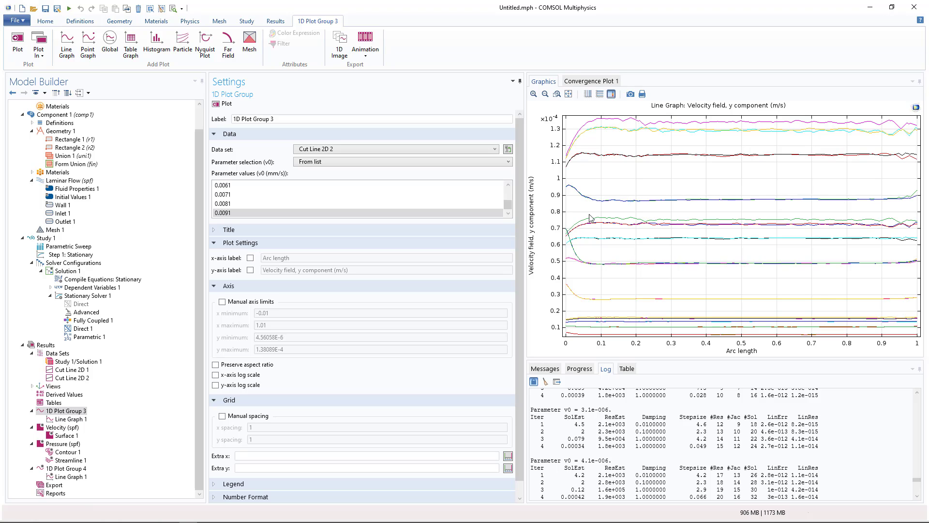
Create a file-export animation of the Velocity (spf) plot group
click(63, 427)
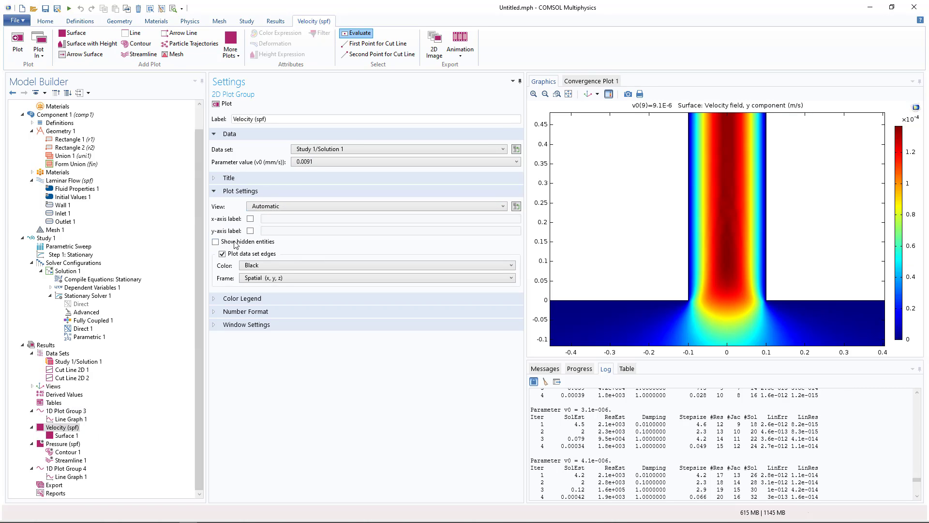
click(463, 57)
click(455, 69)
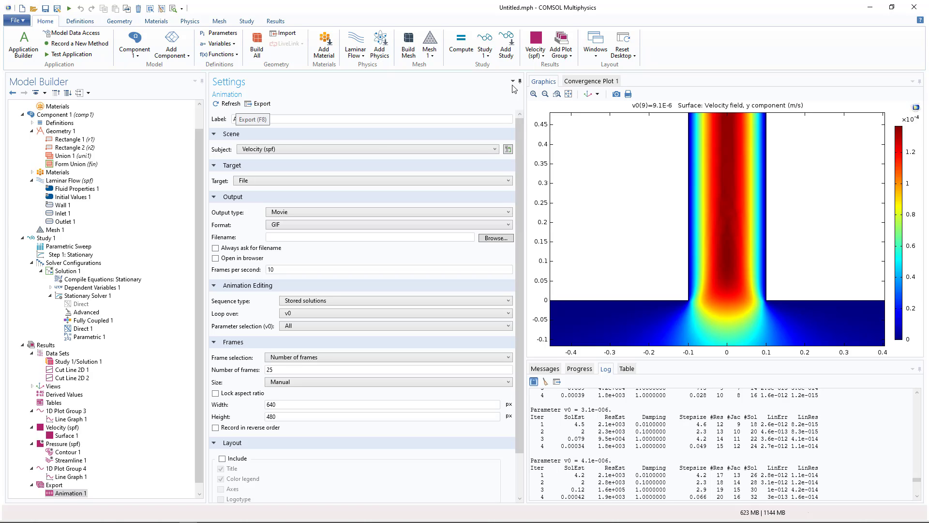
scroll(550, 68, down, 7)
Add a player animation over v0 with Velocity (spf) as its subject and generate its frames
click(617, 56)
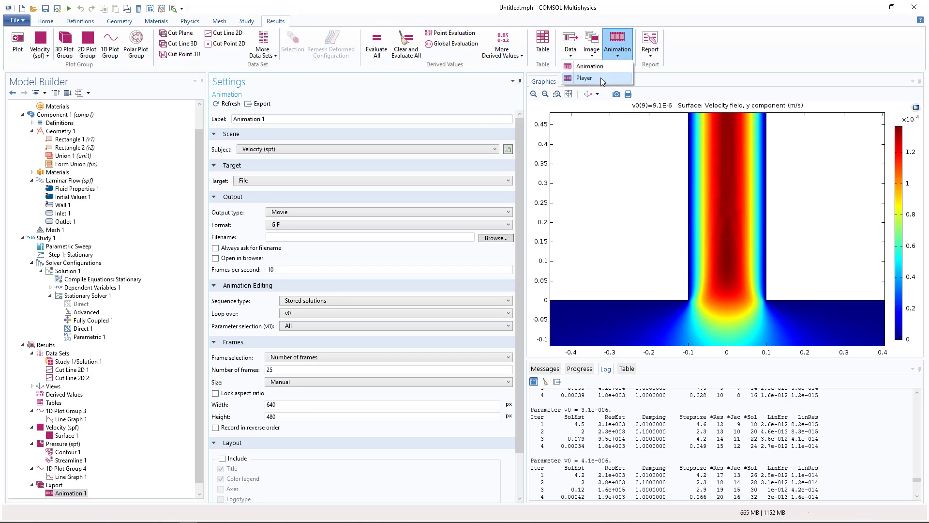
click(600, 77)
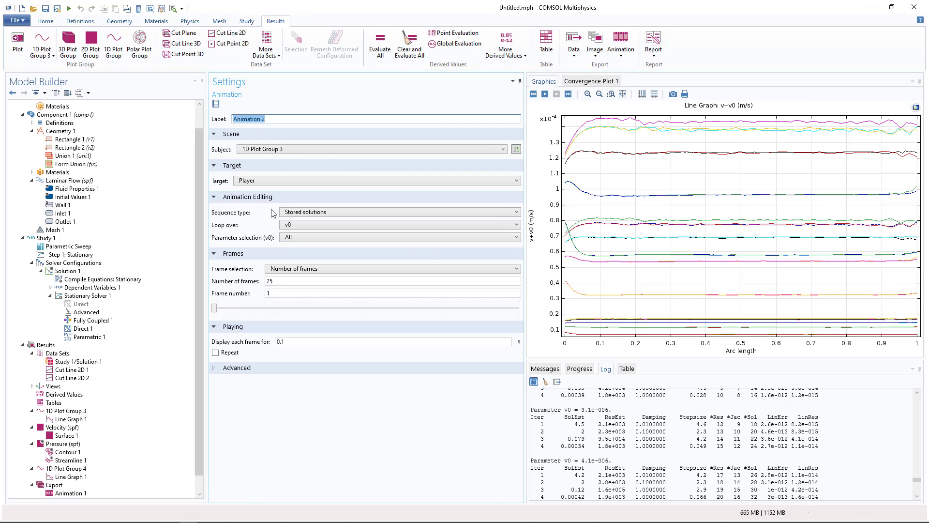
click(280, 149)
click(281, 176)
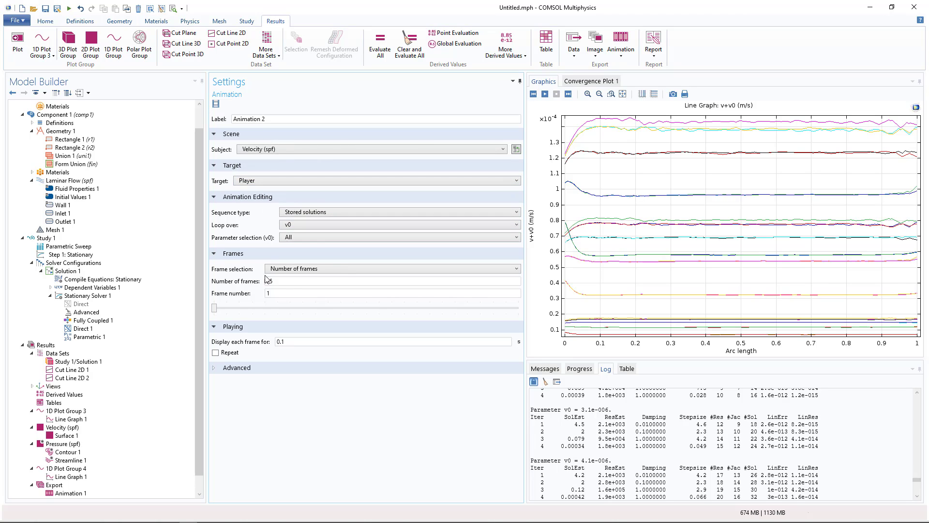
click(219, 105)
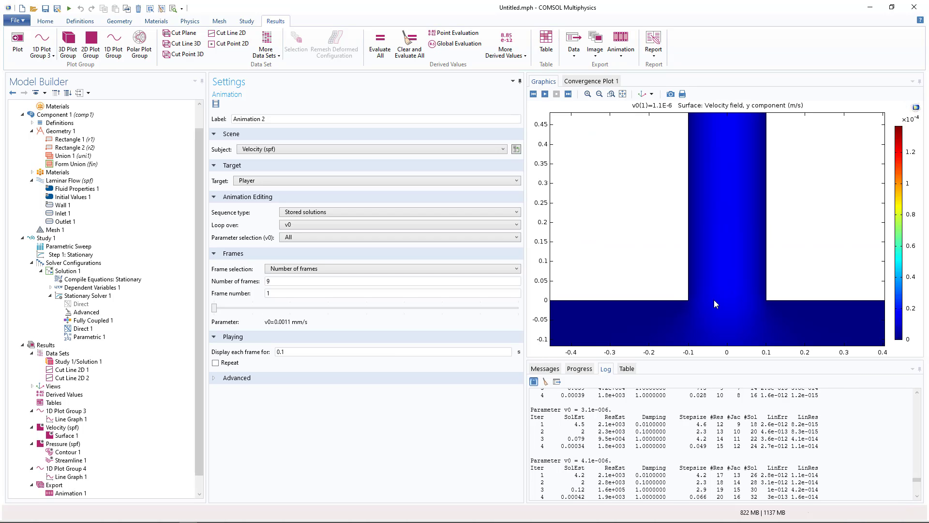
Turn off scale synchronization between the player animation's frames, then regenerate it and play it twice
click(215, 377)
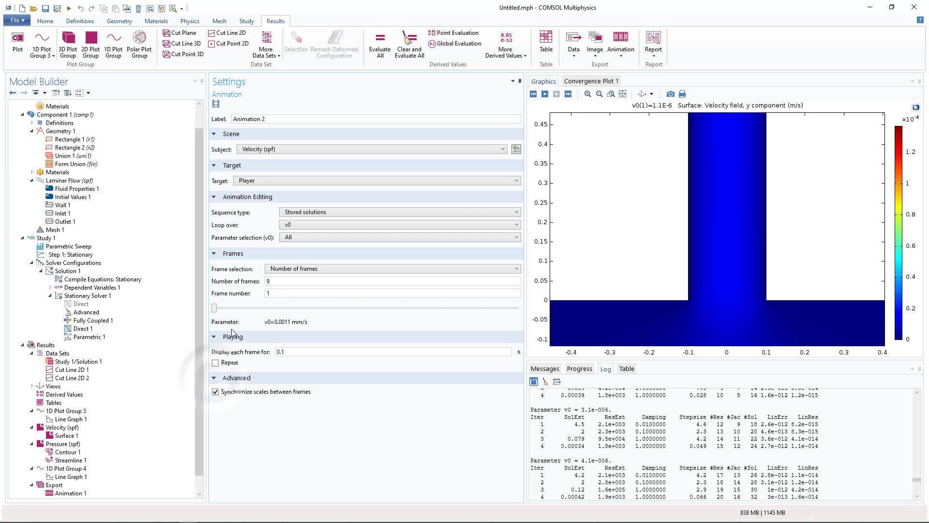
click(265, 393)
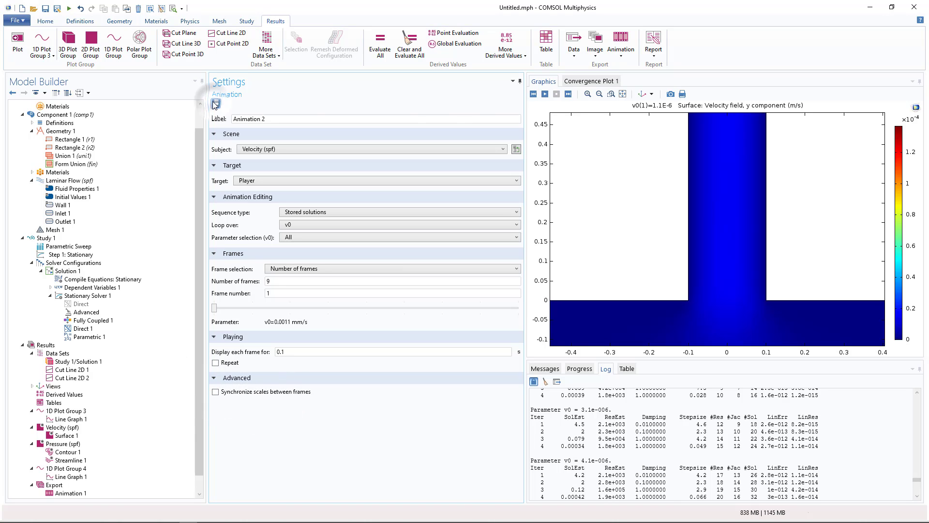
click(216, 104)
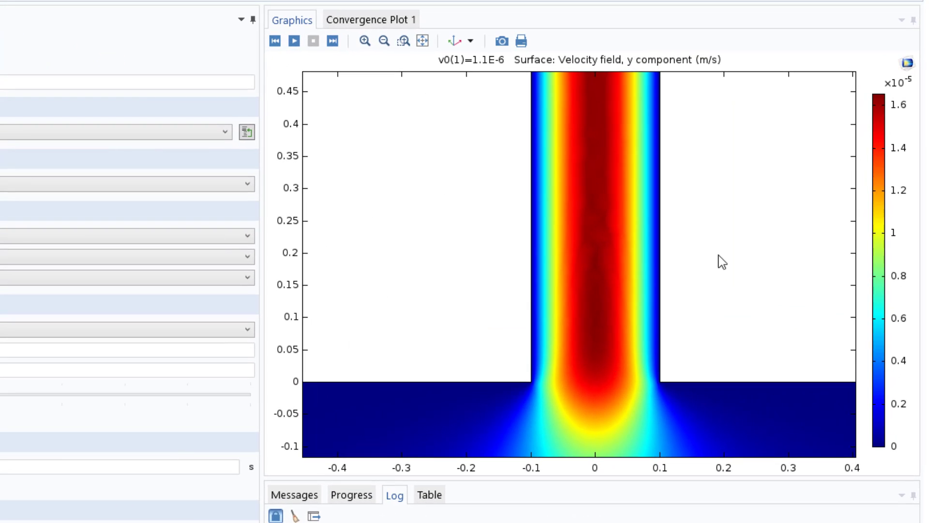
click(295, 40)
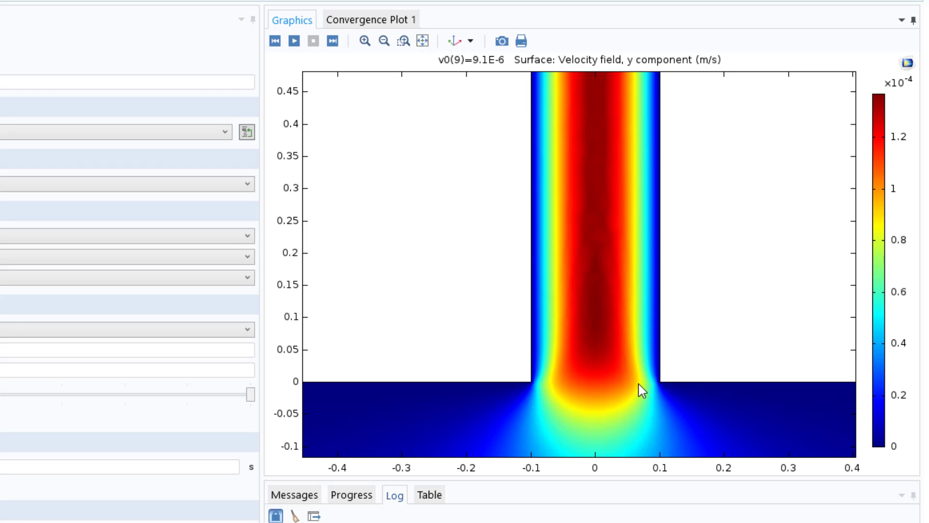
click(294, 45)
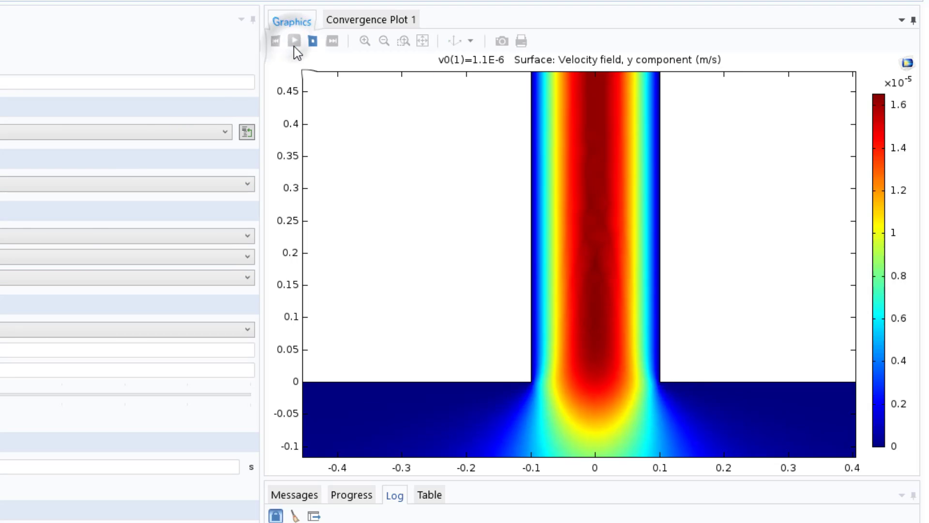